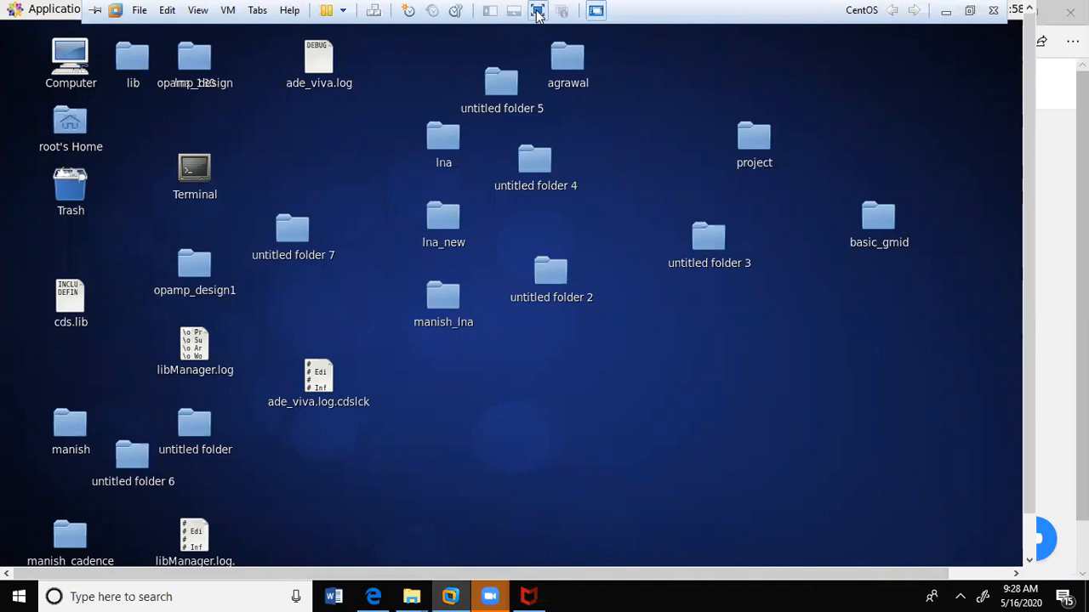
Step: Show the CentOS virtual machine in full screen and bring up the basic_cadence schematic window
left_click(537, 12)
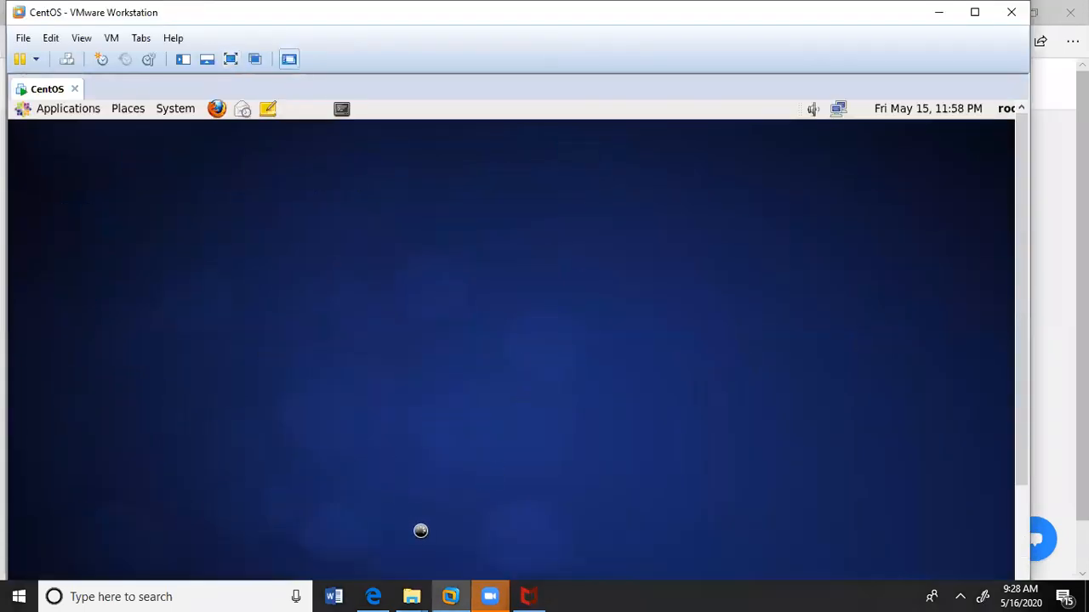
left_click(230, 59)
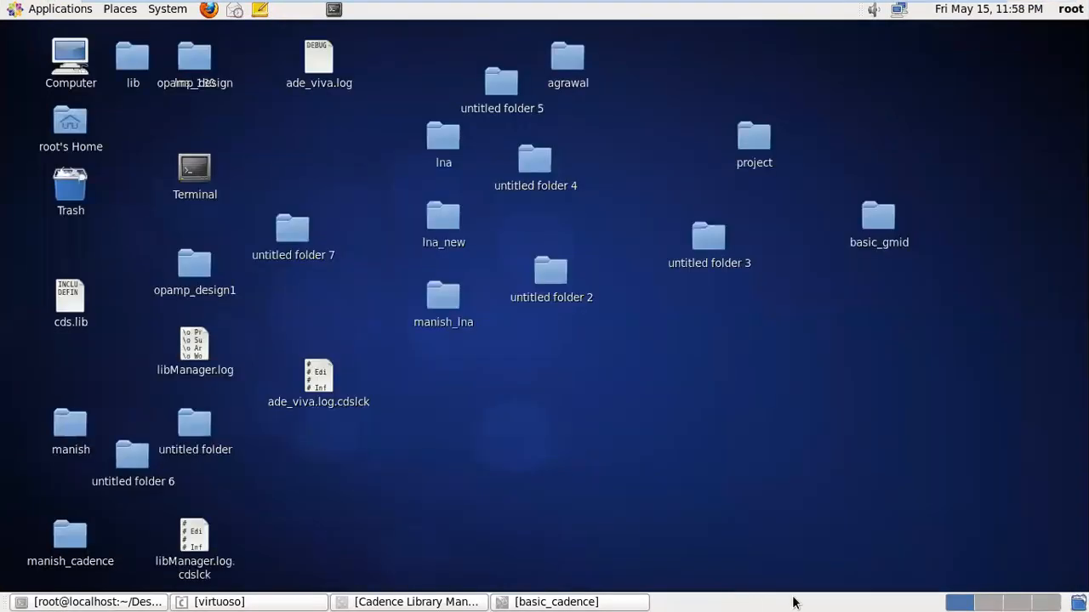
left_click(622, 602)
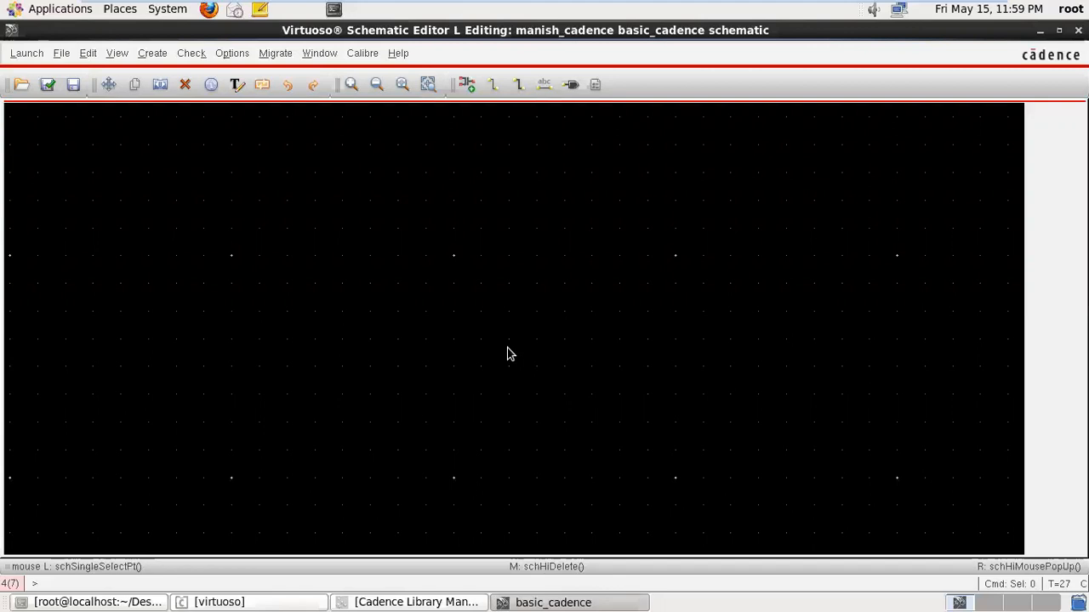
Step: Start a new instance and choose the symbol view of the vsin cell from analogLib
left_click(466, 90)
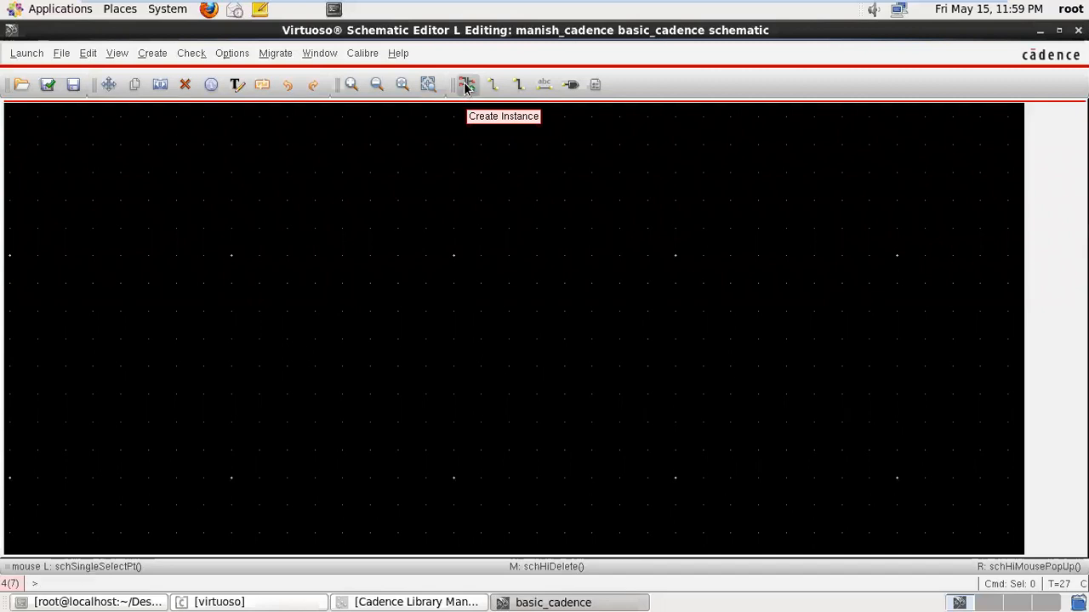
left_click(466, 89)
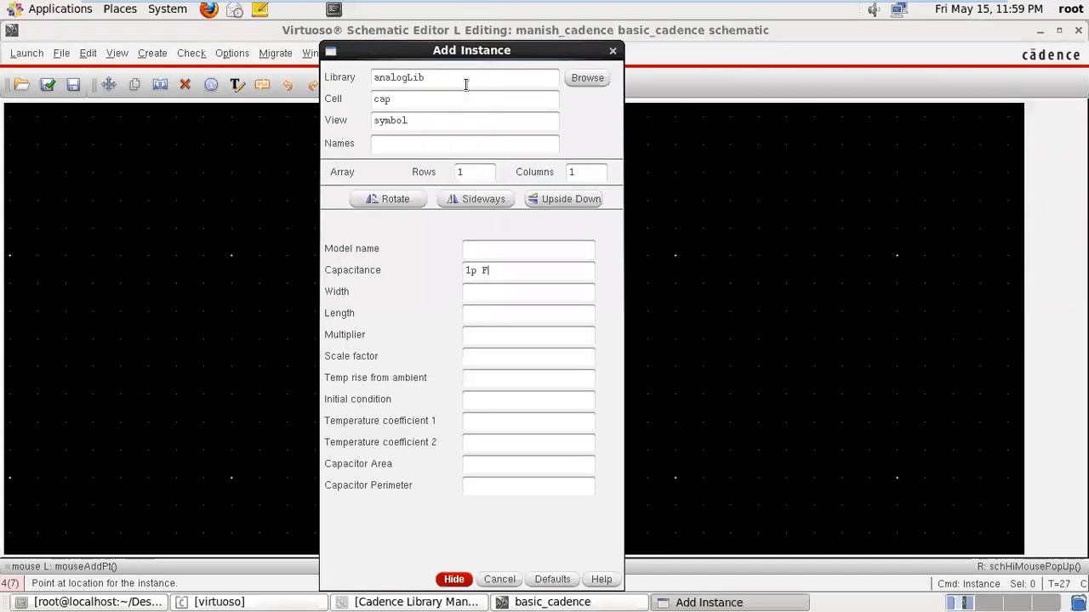
left_click(583, 77)
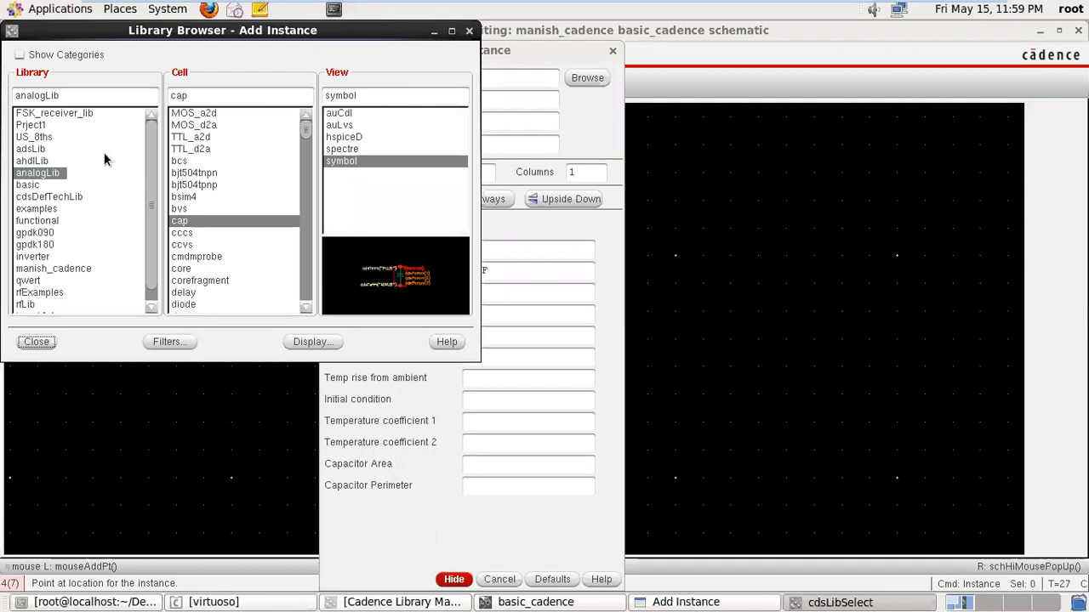
left_click_drag(195, 96, 132, 83)
type("vsin")
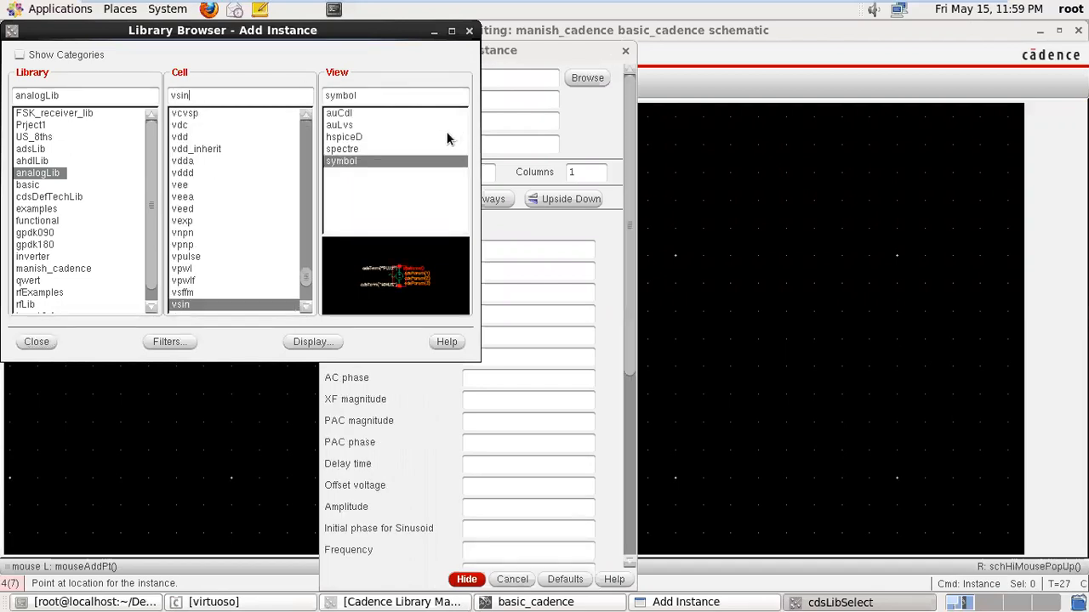
left_click(469, 31)
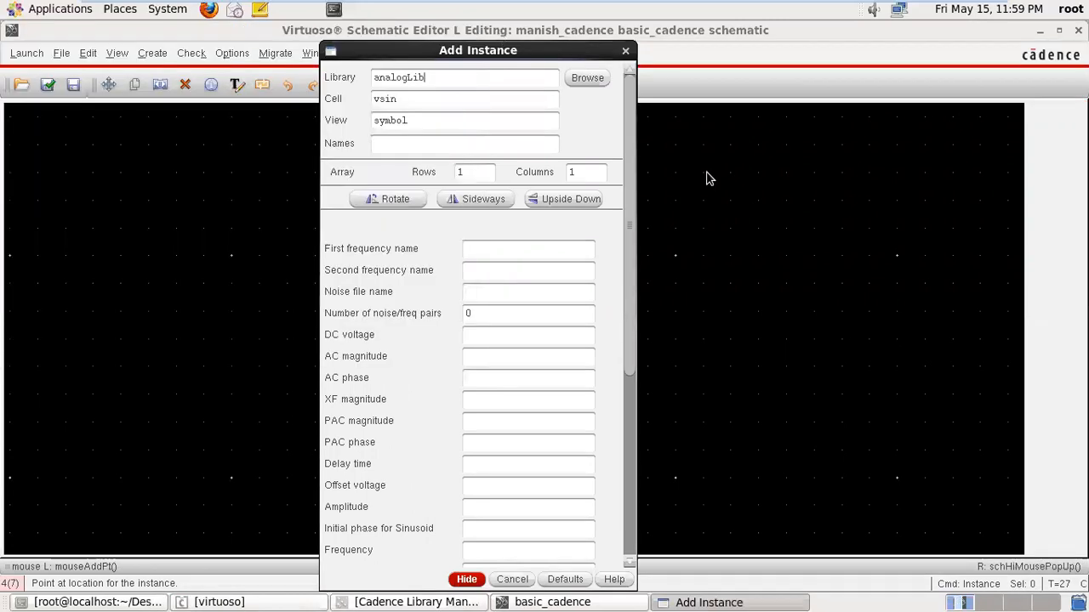
Step: Set the vsin source's DC voltage to x V, amplitude to 1 V, frequency to 1K Hz and AC magnitude to 1
left_click_drag(624, 211, 636, 245)
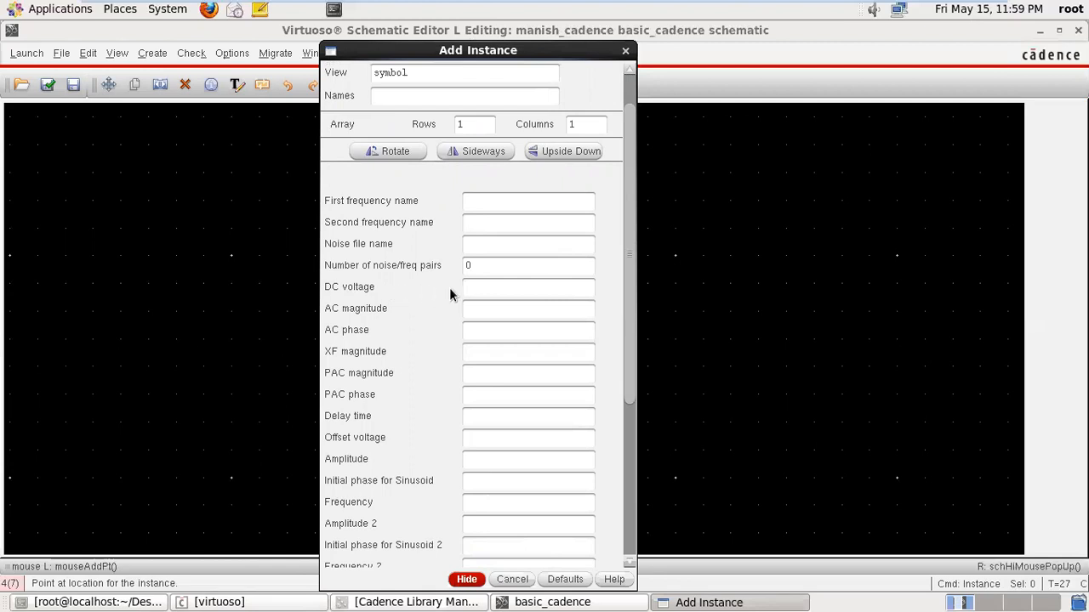
left_click(477, 289)
type("x V")
scroll(630, 312, "down", 4)
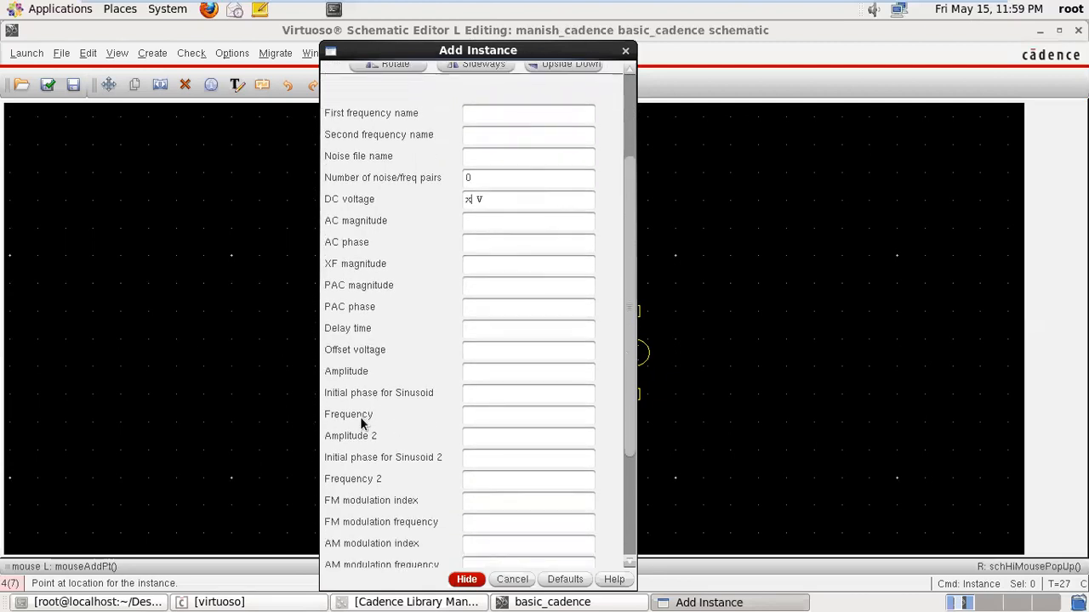
left_click(479, 373)
type("1")
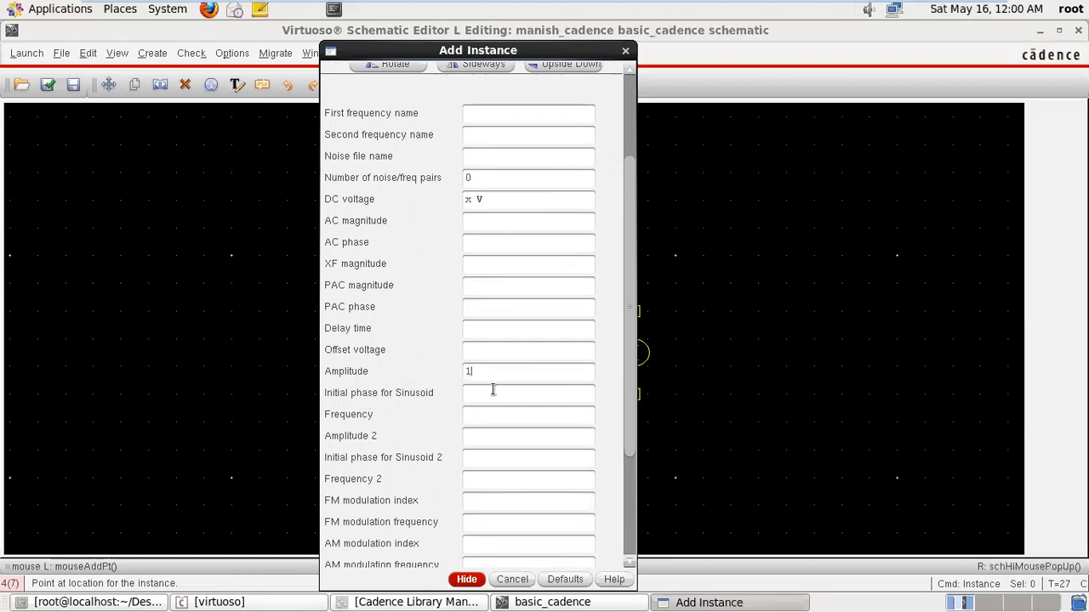
left_click(475, 421)
type("1k")
left_click(494, 219)
type("1")
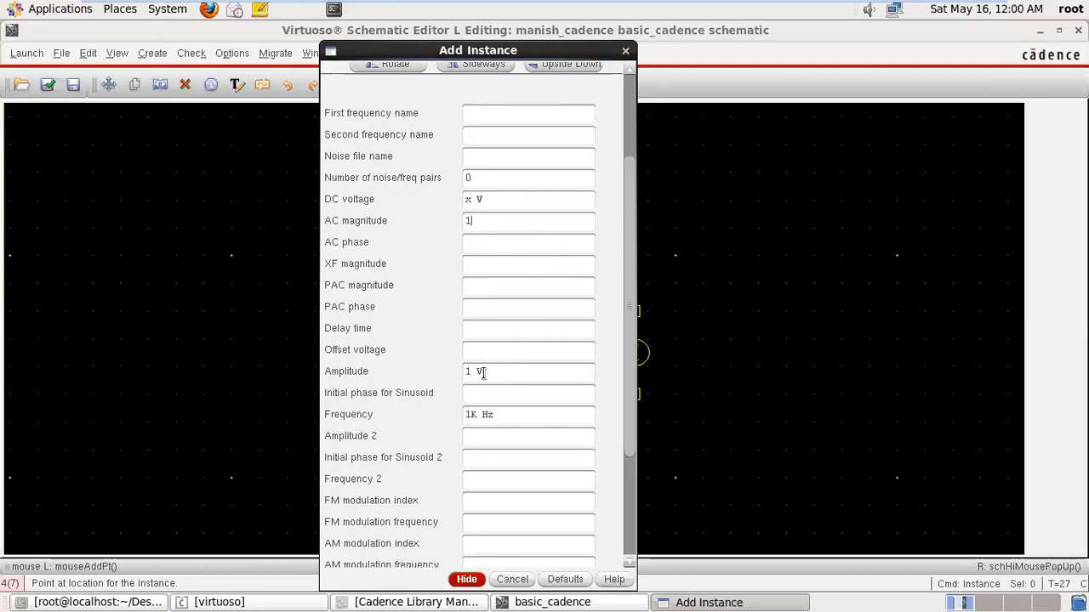
Step: Place the vsin source near the middle of the schematic and end instance placement
left_click(464, 577)
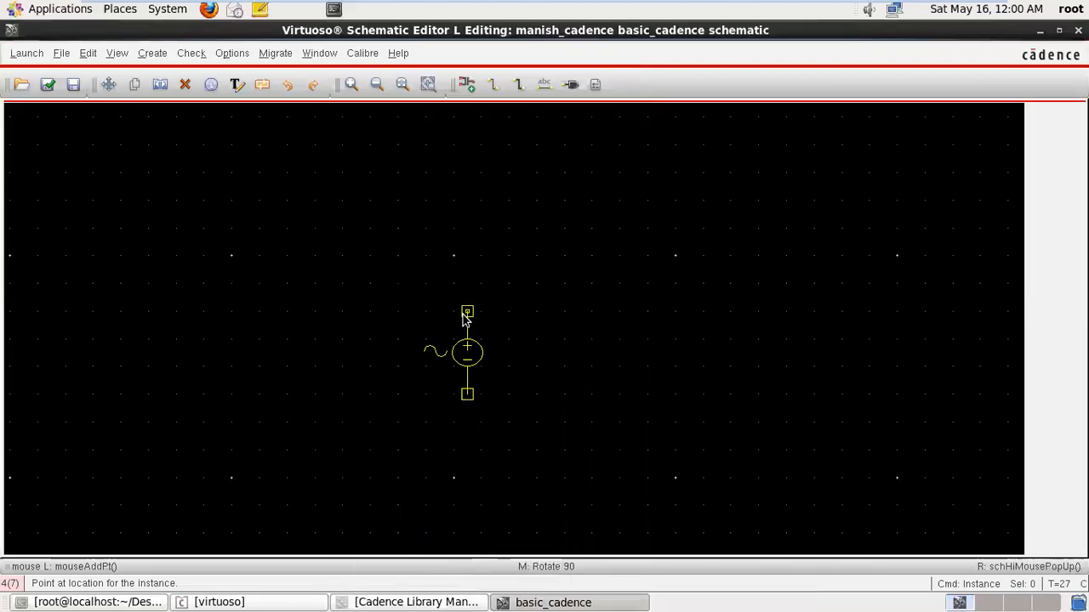
left_click(467, 271)
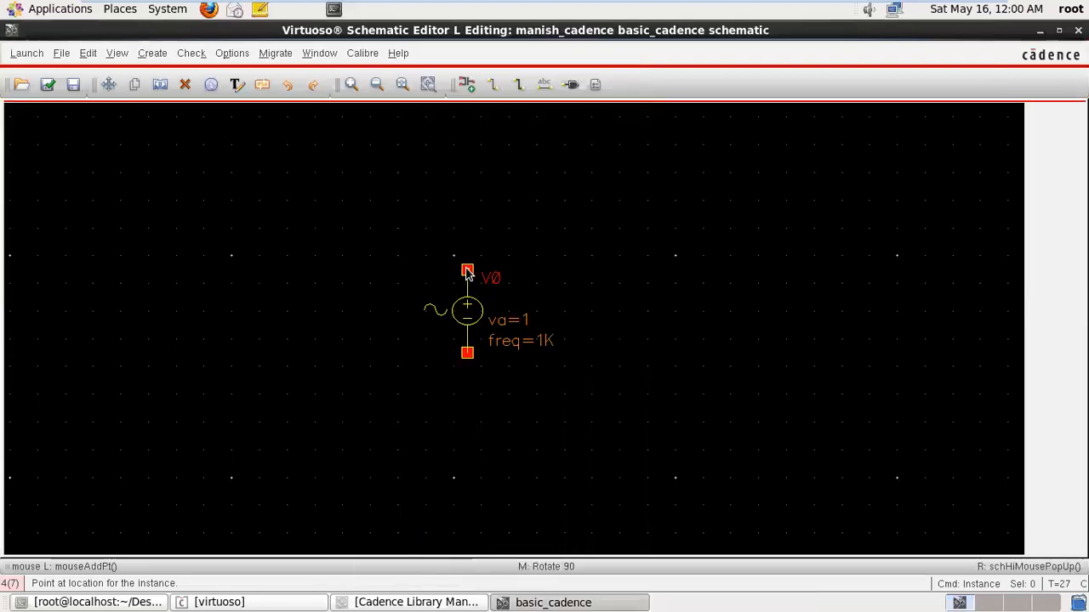
key("Escape")
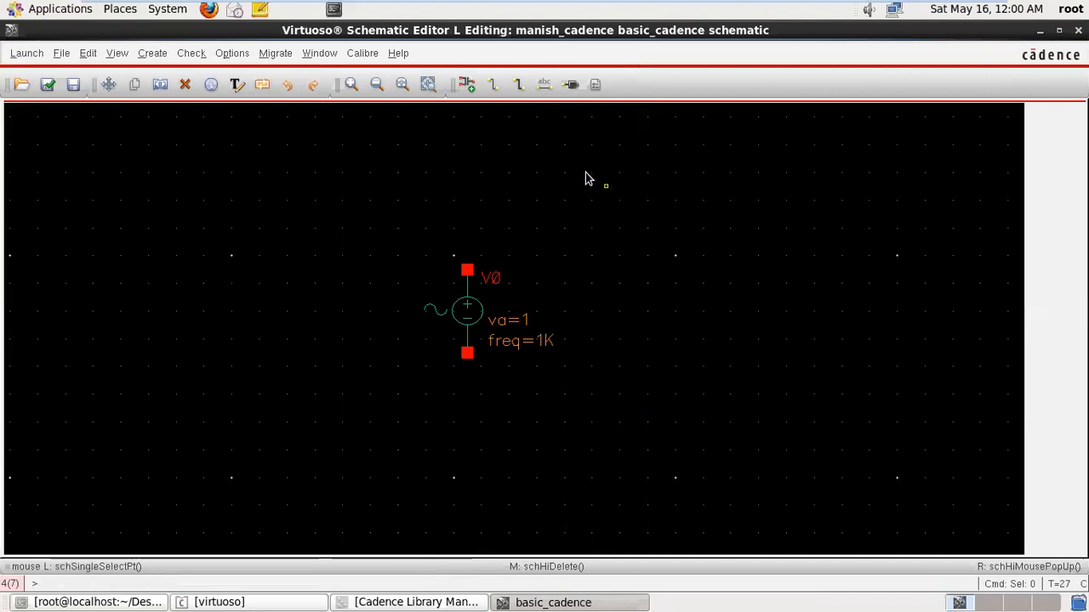
Step: Add a vdd symbol from analogLib directly above the sine source's positive terminal
left_click(466, 84)
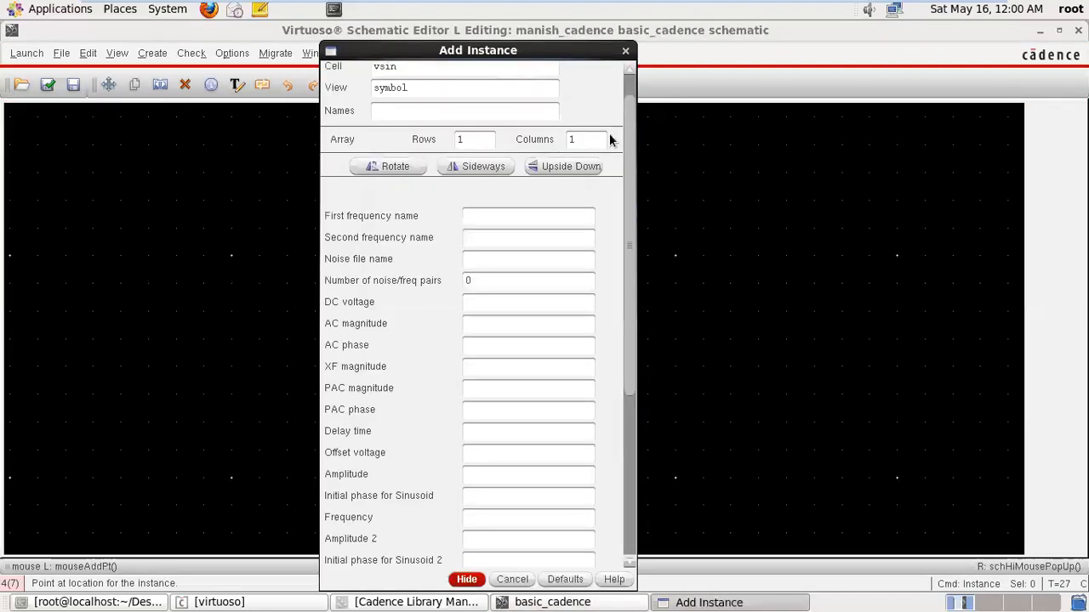
scroll(626, 147, "up", 1)
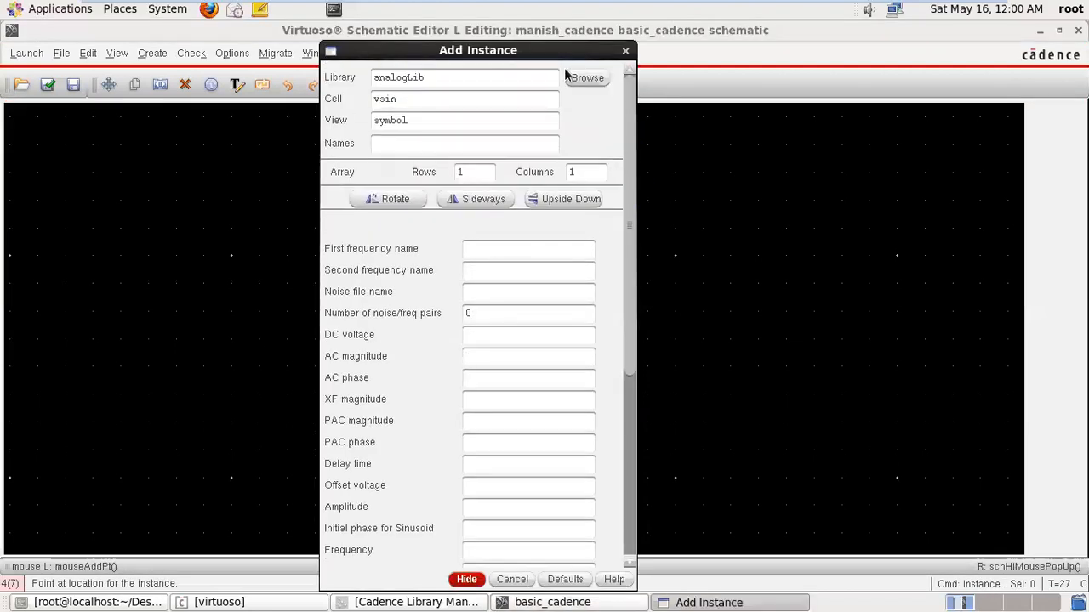
left_click_drag(411, 100, 349, 96)
type("vdd")
left_click(589, 78)
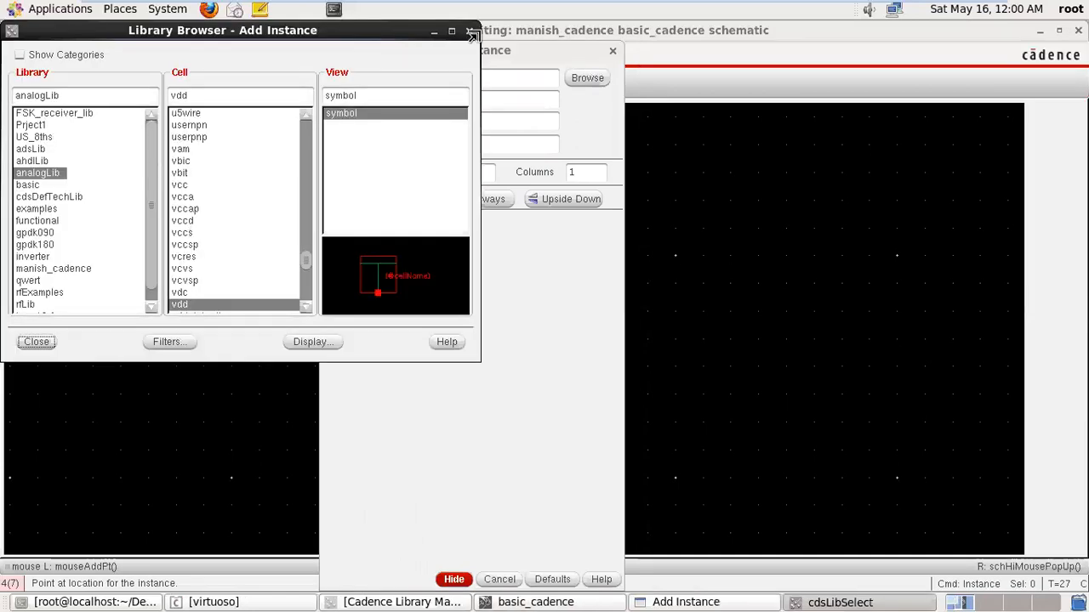
left_click(471, 33)
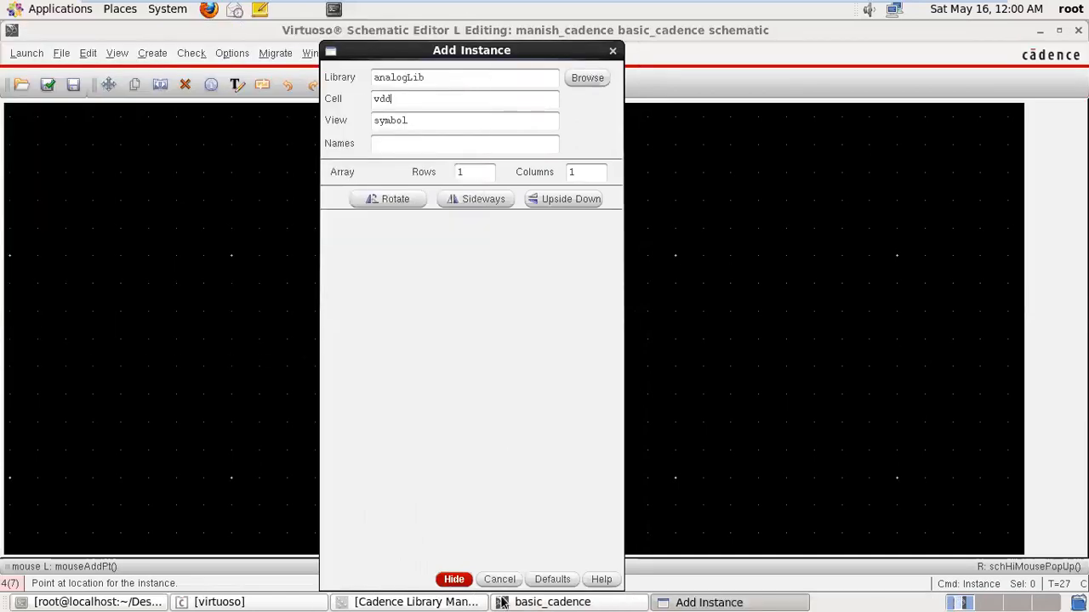
left_click(455, 580)
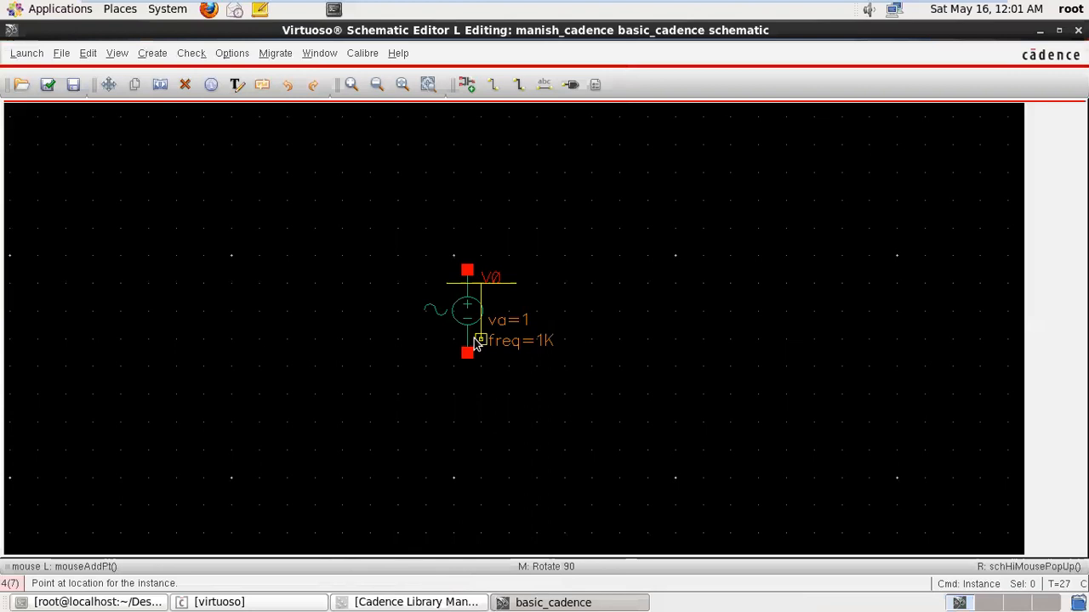
left_click(467, 201)
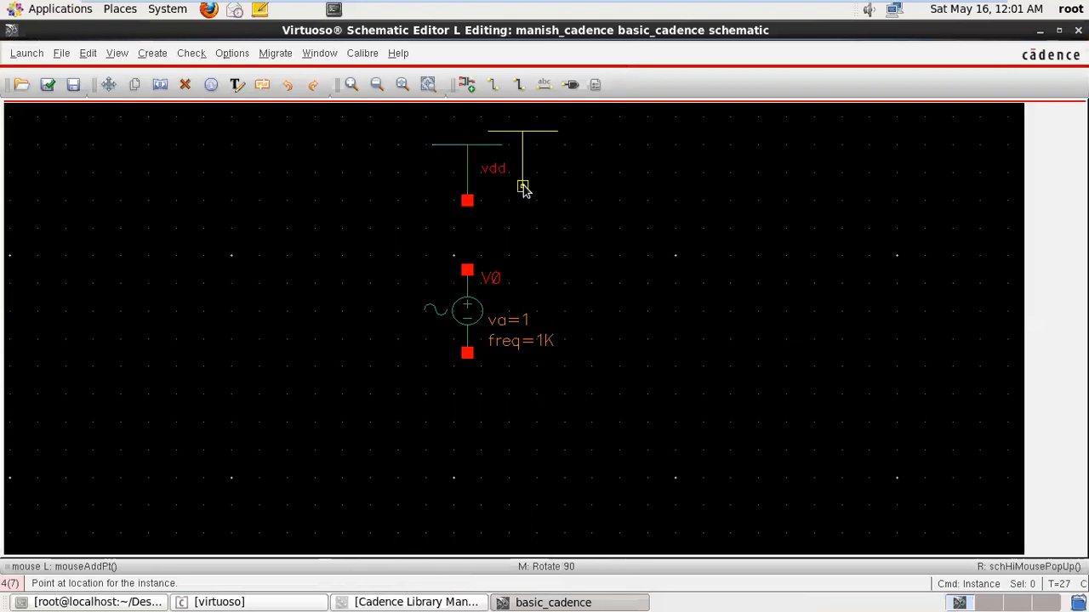
Step: Add a gnd symbol from analogLib directly below the sine source's negative terminal
left_click(469, 82)
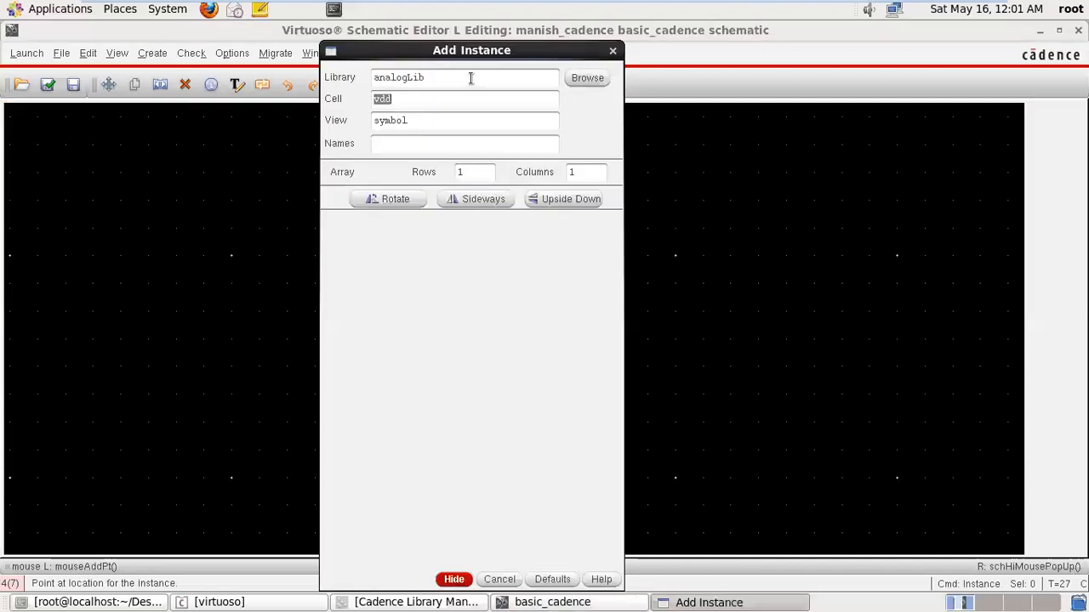
type("gnd")
left_click(454, 580)
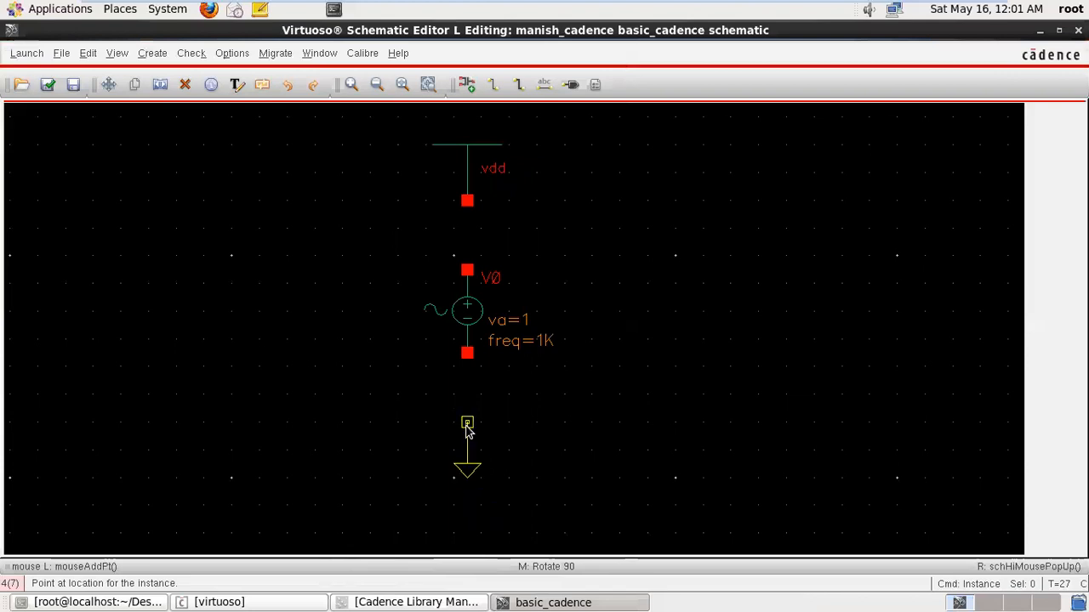
left_click(467, 429)
key("Escape")
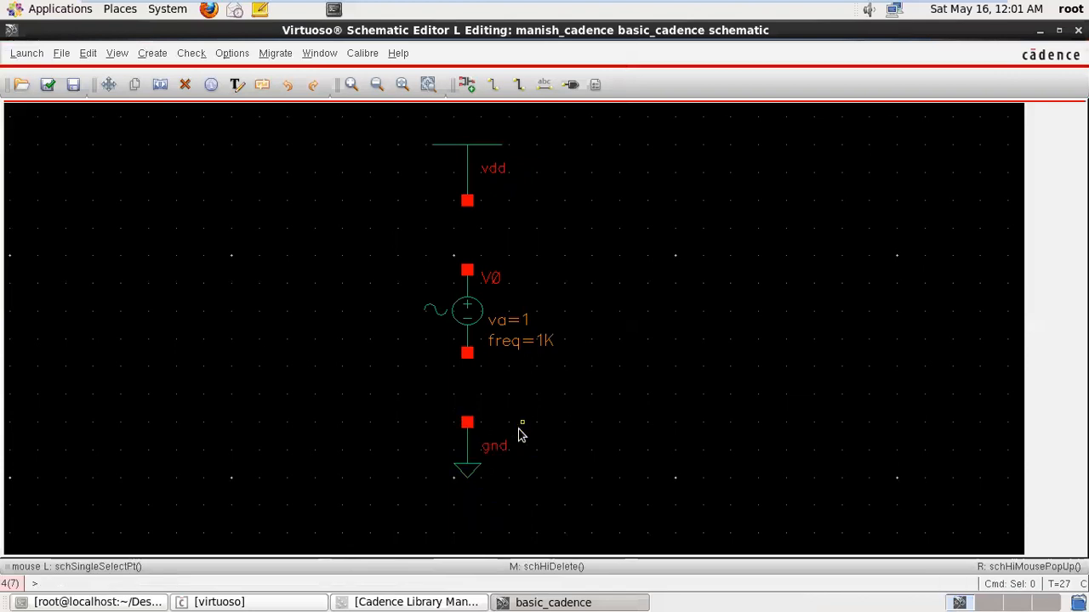
Step: Wire vdd to the source's positive terminal and the source's negative terminal to gnd
key("w")
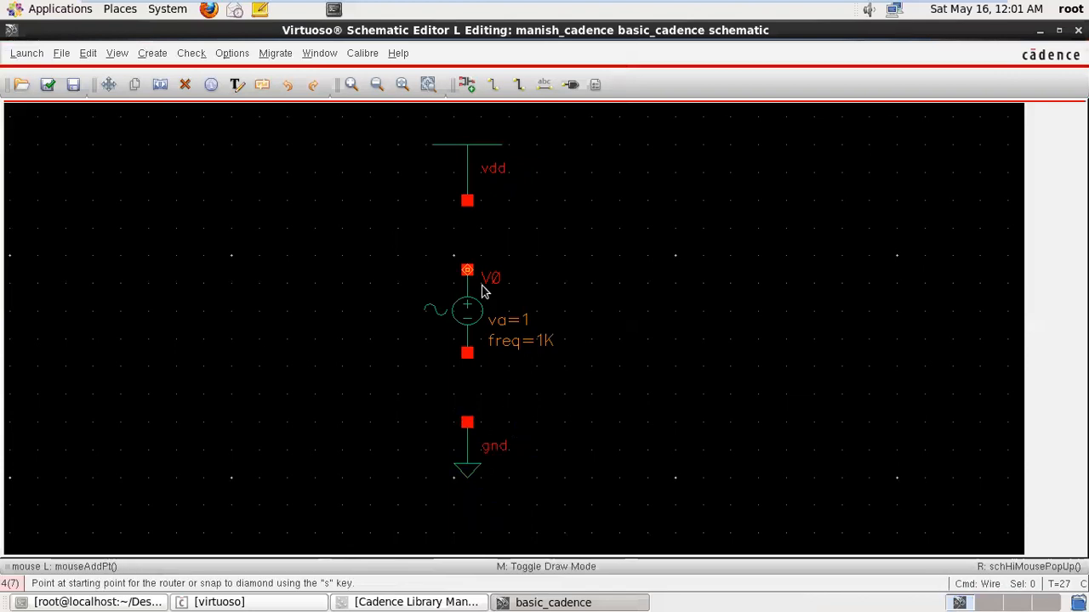
left_click(467, 200)
left_click(467, 271)
left_click(467, 354)
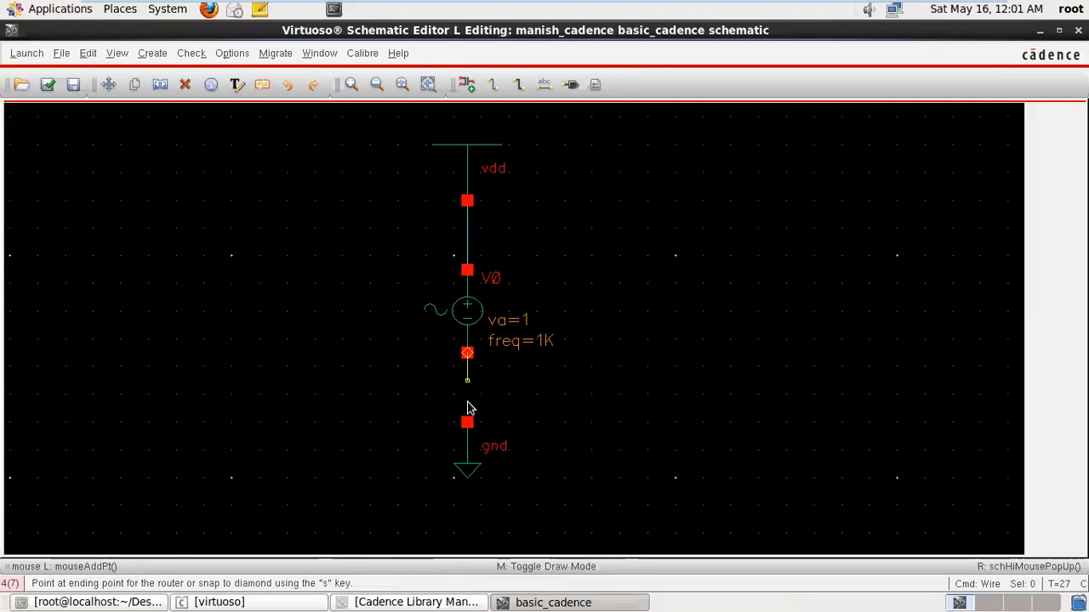
left_click(467, 424)
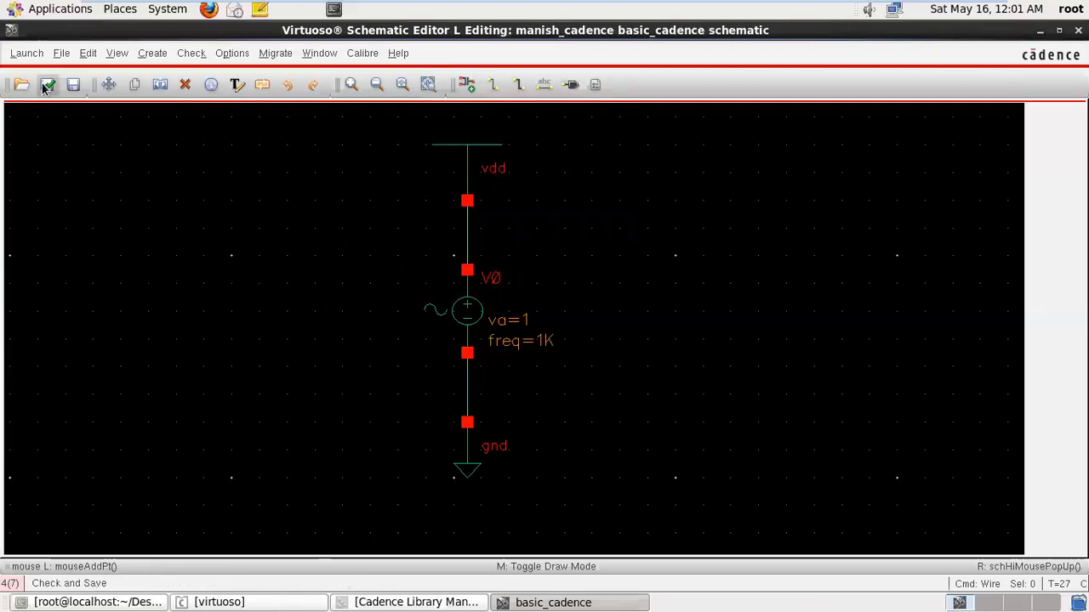
Step: Launch ADE L and add a transient analysis with stop time .005 and conservative accuracy
left_click(28, 54)
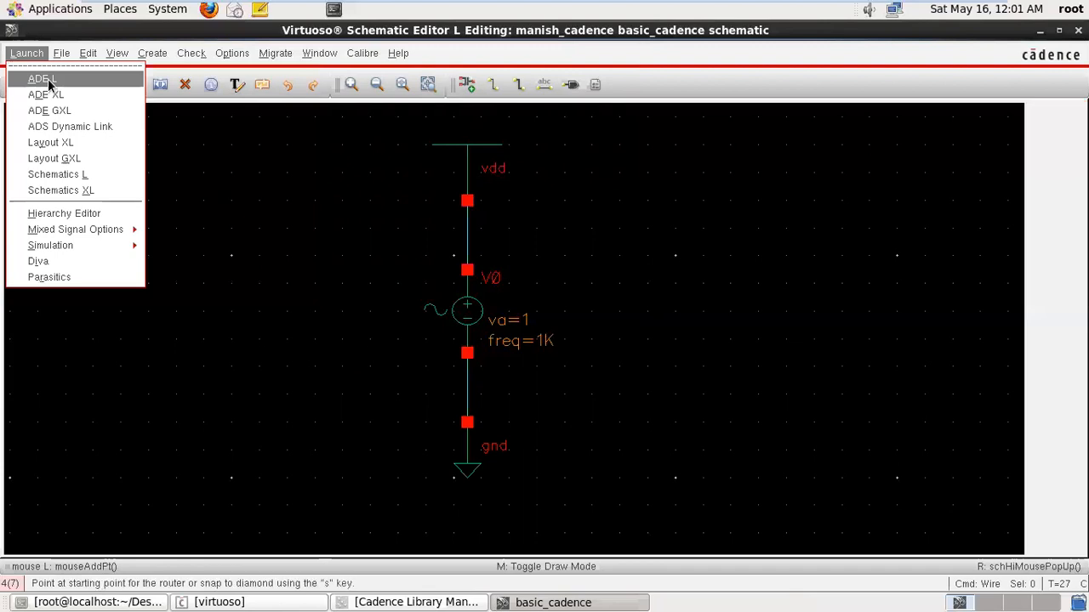
left_click(43, 79)
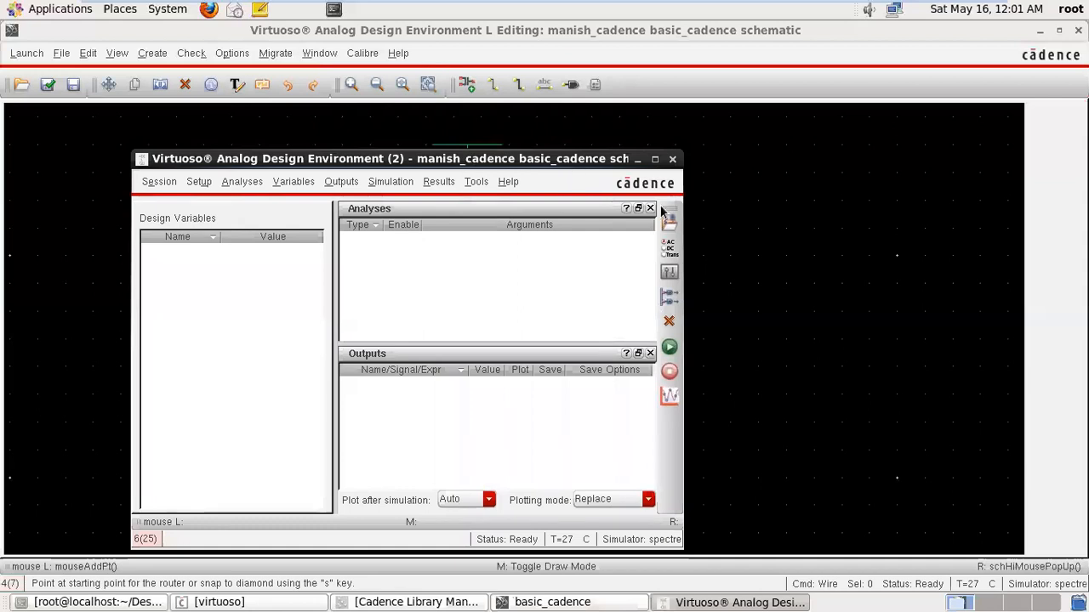
left_click(670, 249)
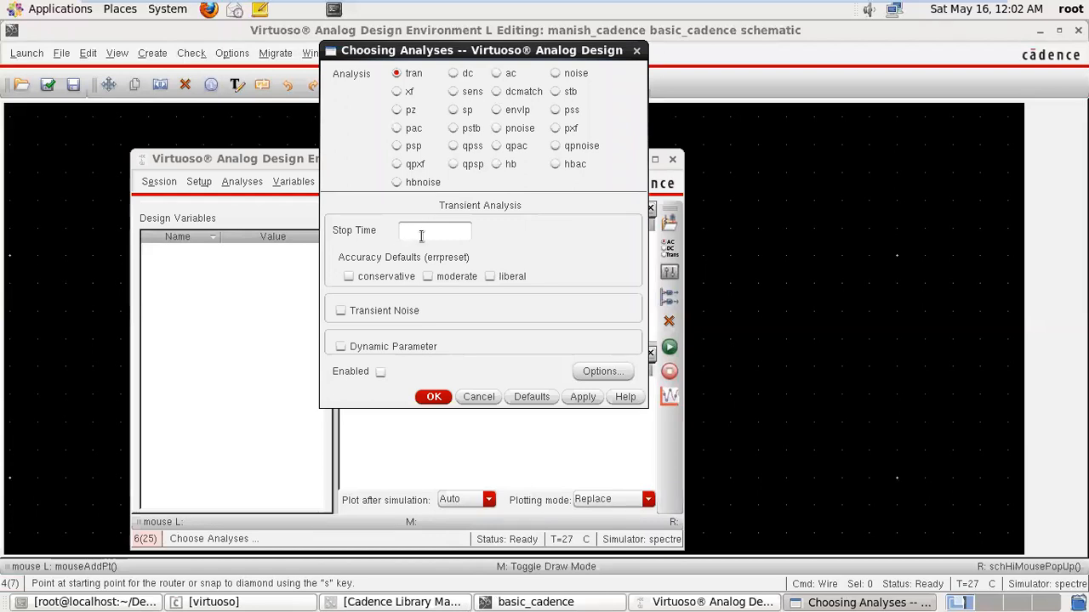
type("005")
left_click(347, 279)
left_click(433, 399)
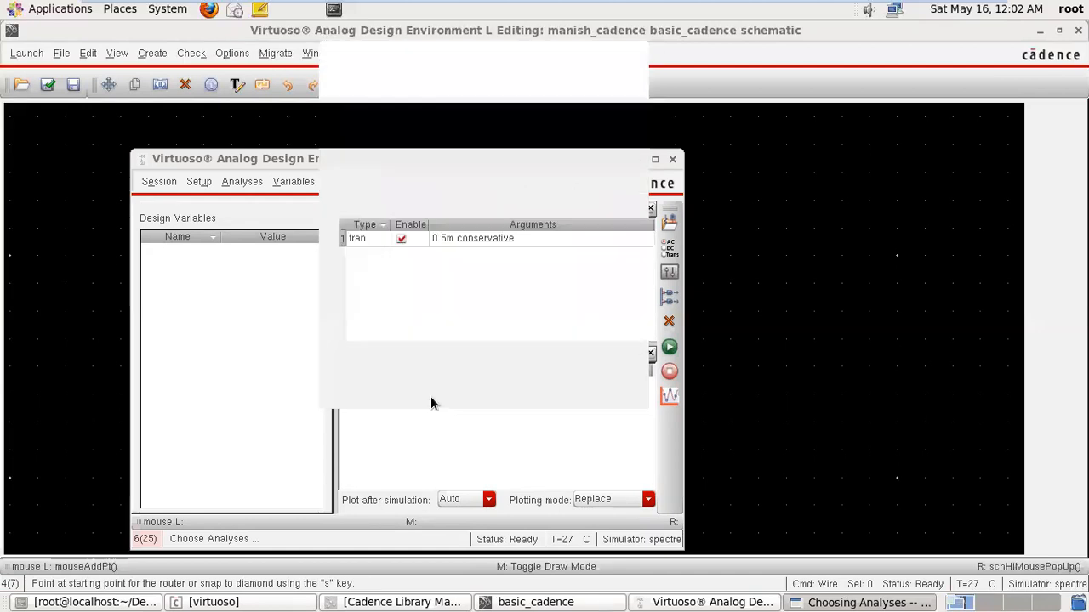
Step: Review the transient analysis settings and close them without making changes
double_click(484, 238)
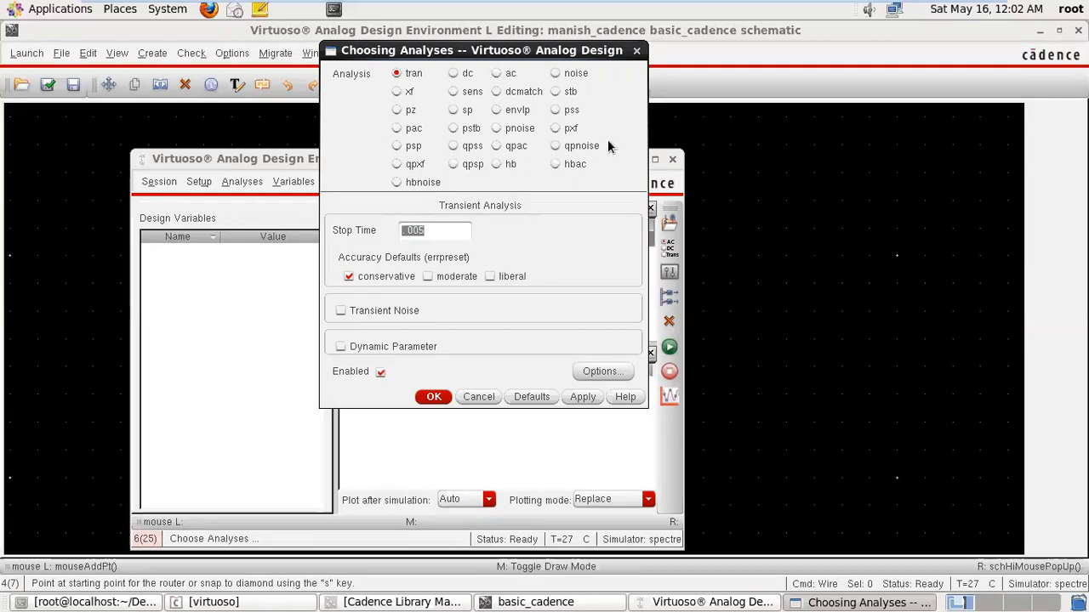
left_click(637, 51)
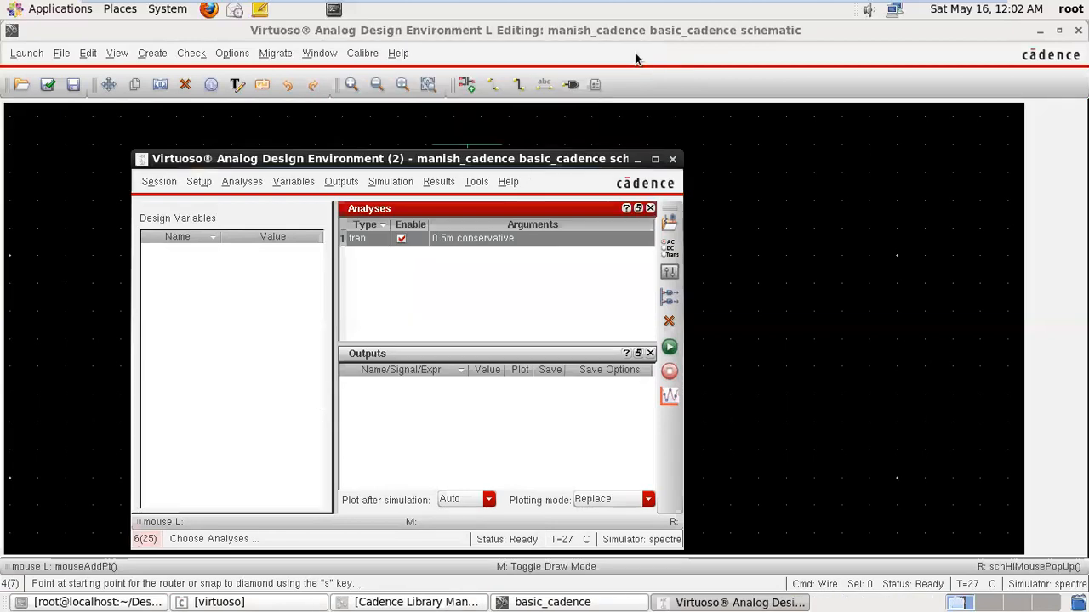
left_click(669, 248)
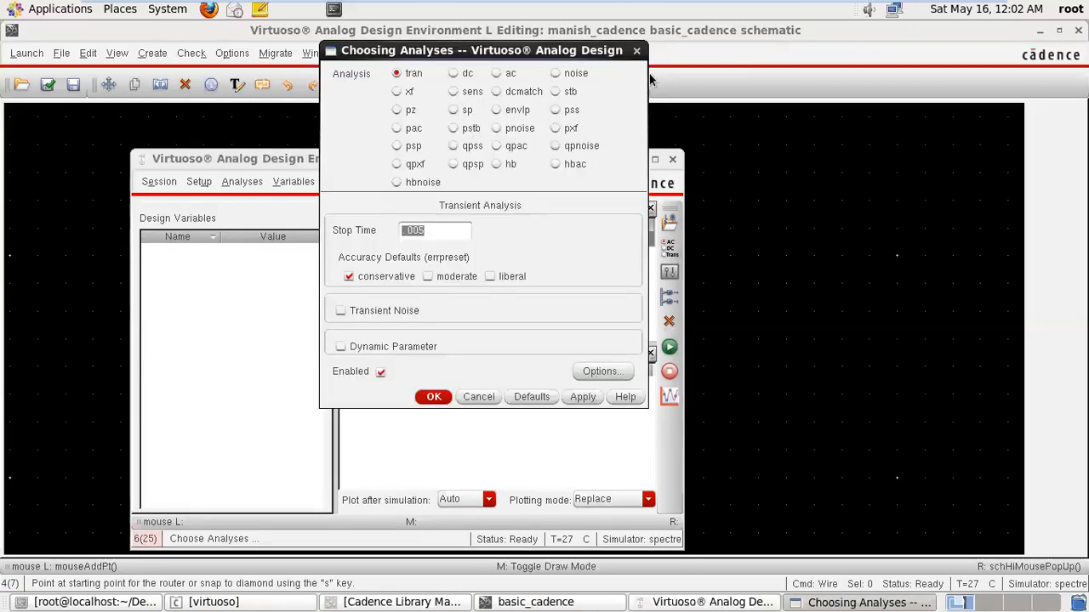
left_click(636, 52)
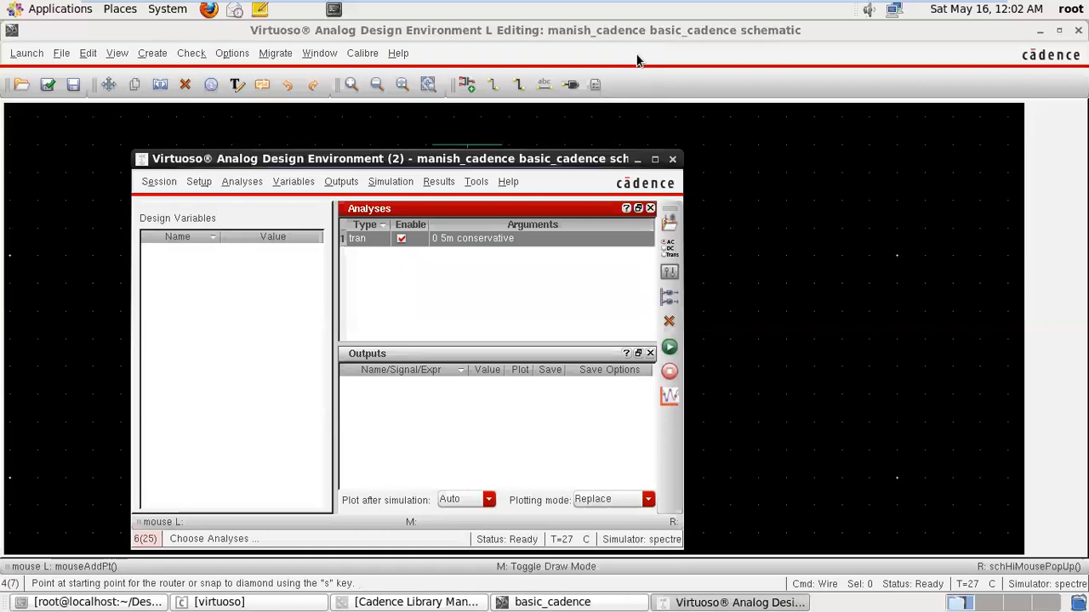
Step: Copy the design variables from the cellview into ADE L and set variable x to 1
left_click(290, 182)
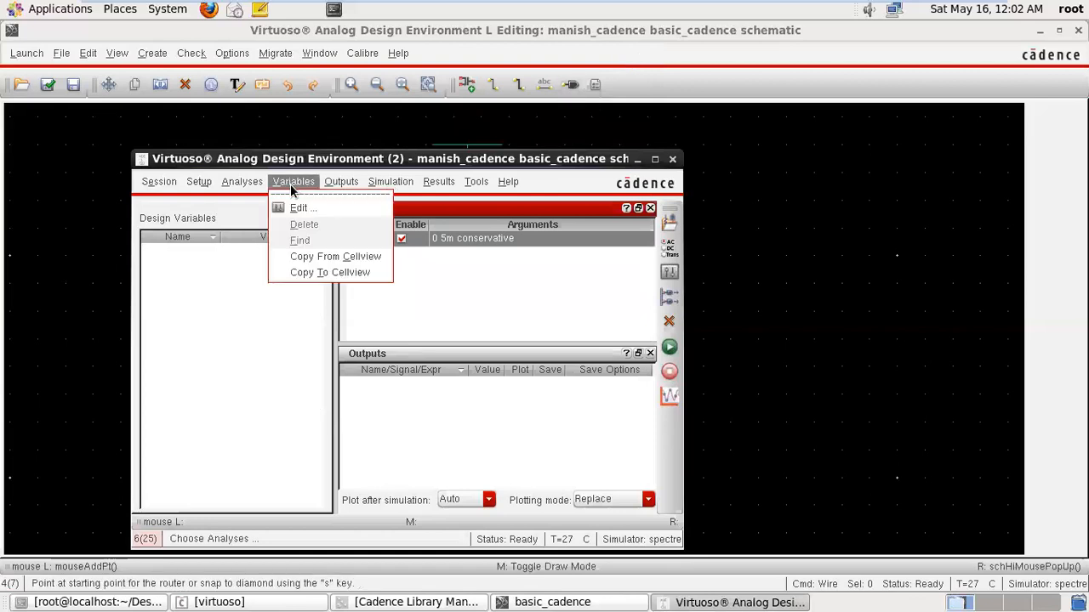
left_click(299, 256)
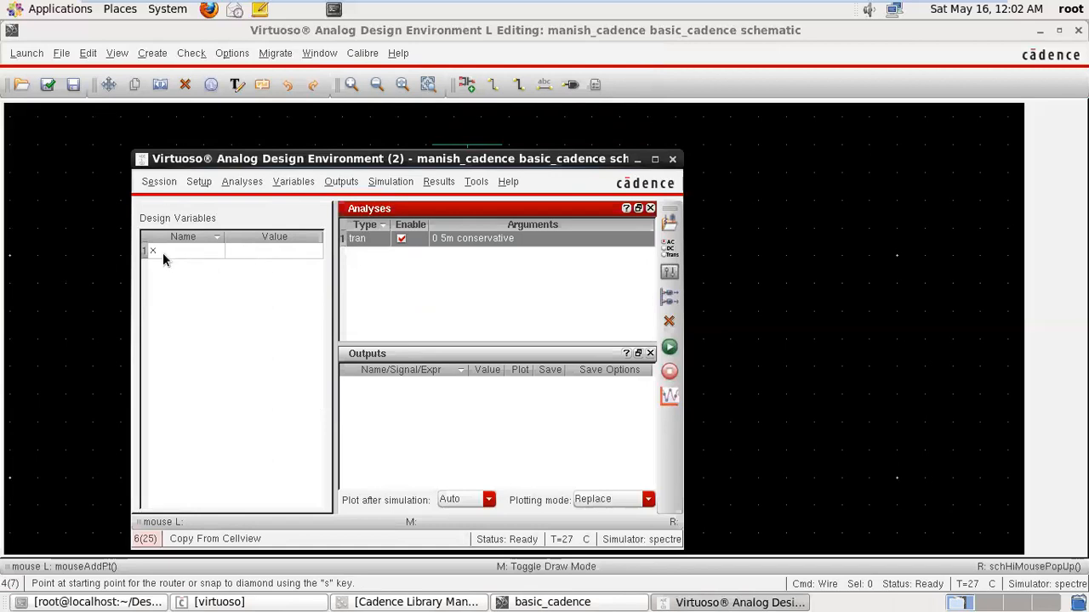
double_click(287, 249)
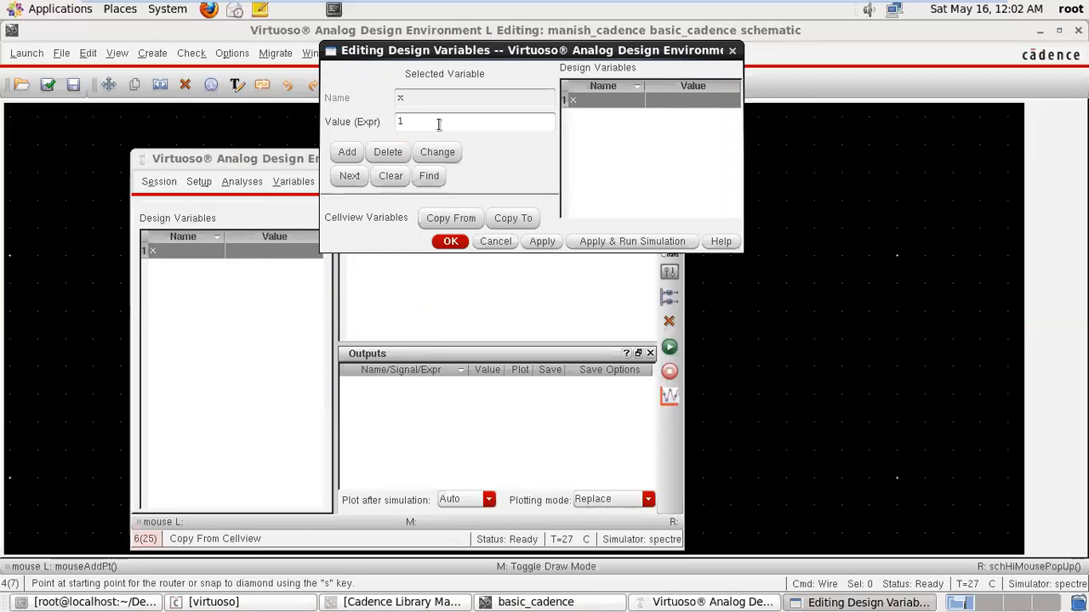
left_click(451, 241)
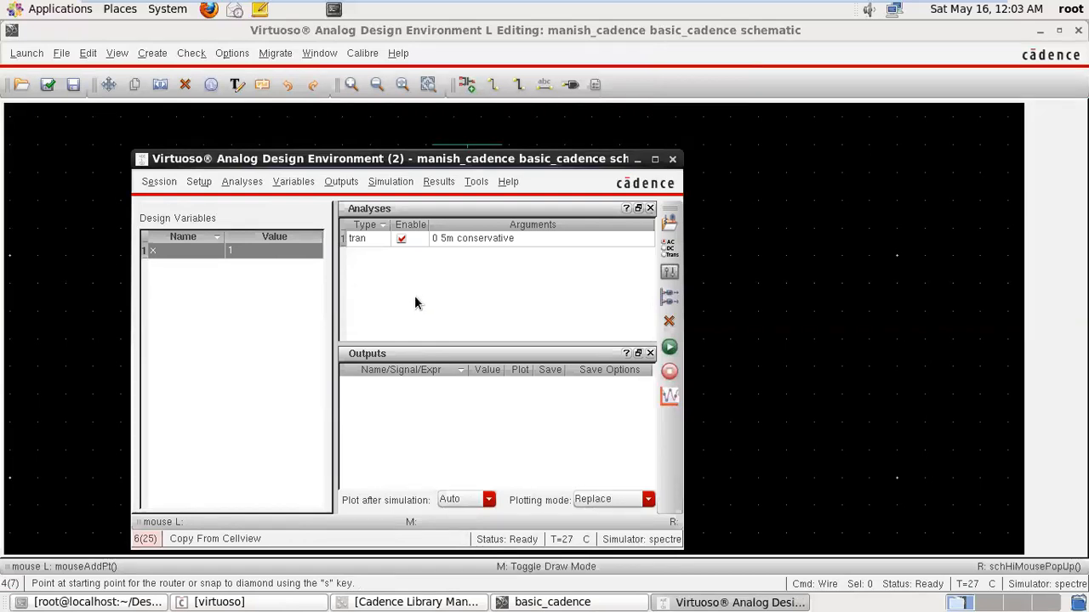
Step: Add a dc analysis that saves the DC operating point and sweeps design variable x from 0 to 2
left_click(669, 248)
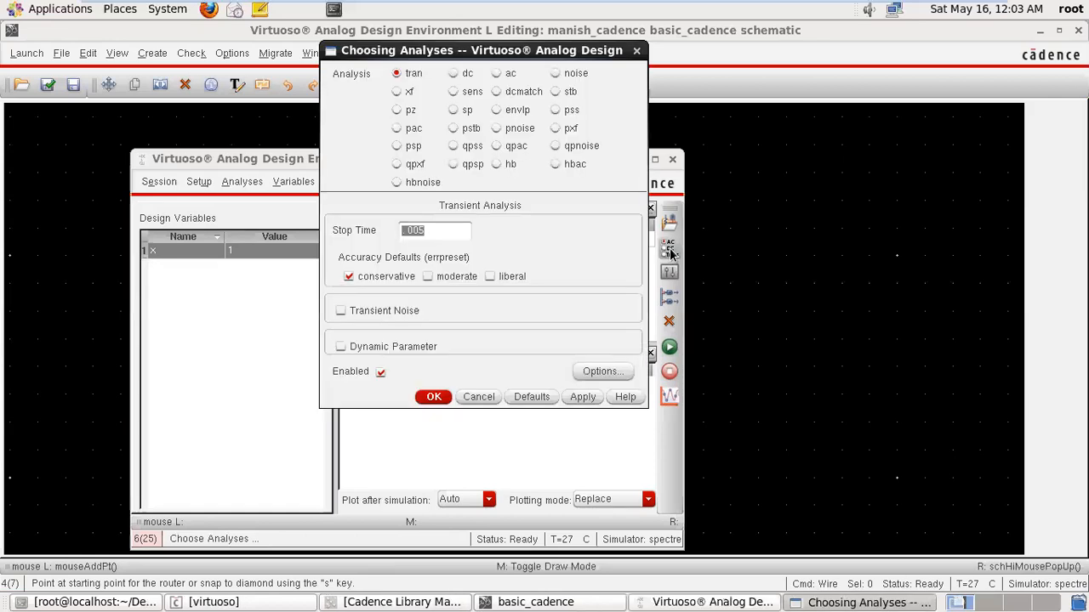
left_click(456, 75)
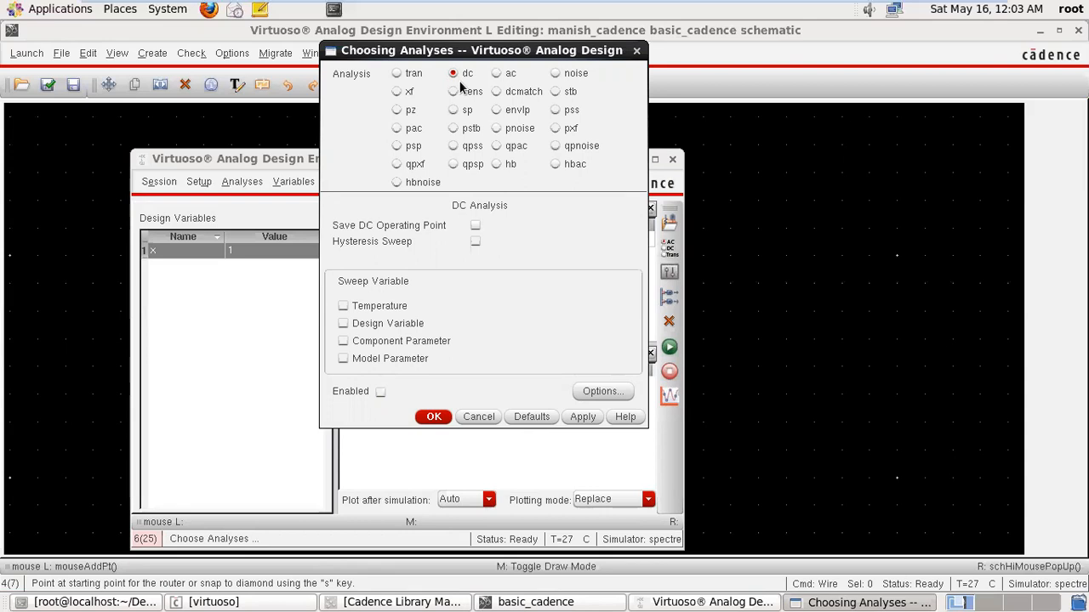
left_click(475, 227)
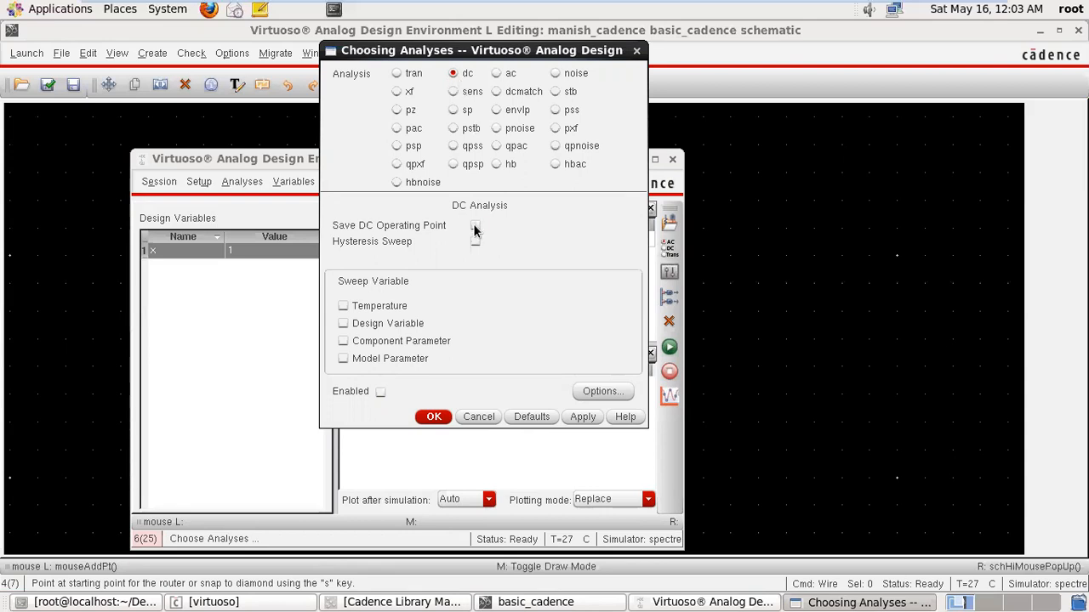
left_click(342, 324)
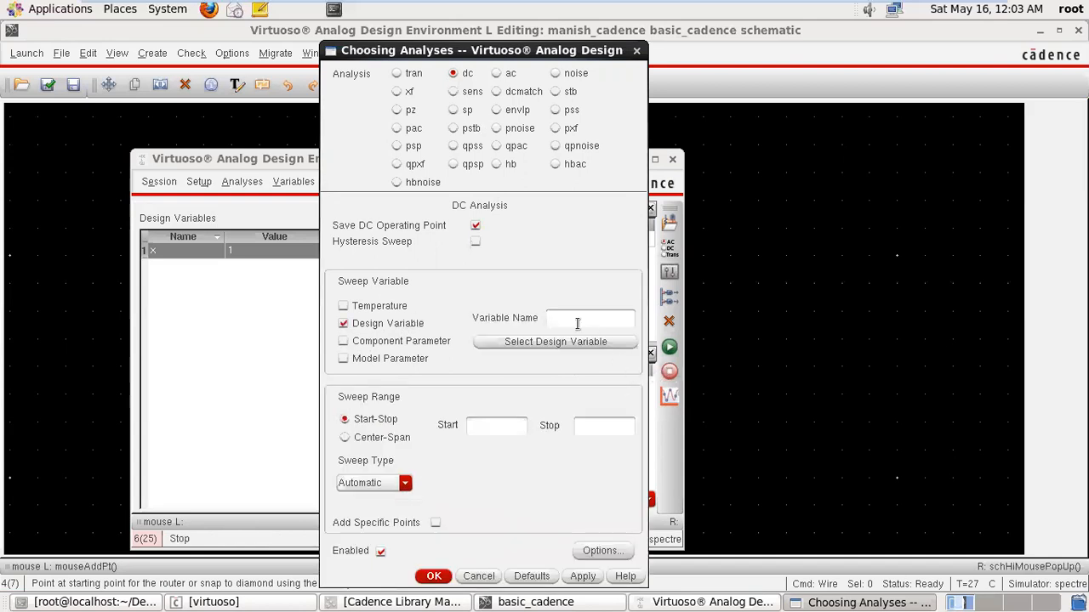
left_click(556, 342)
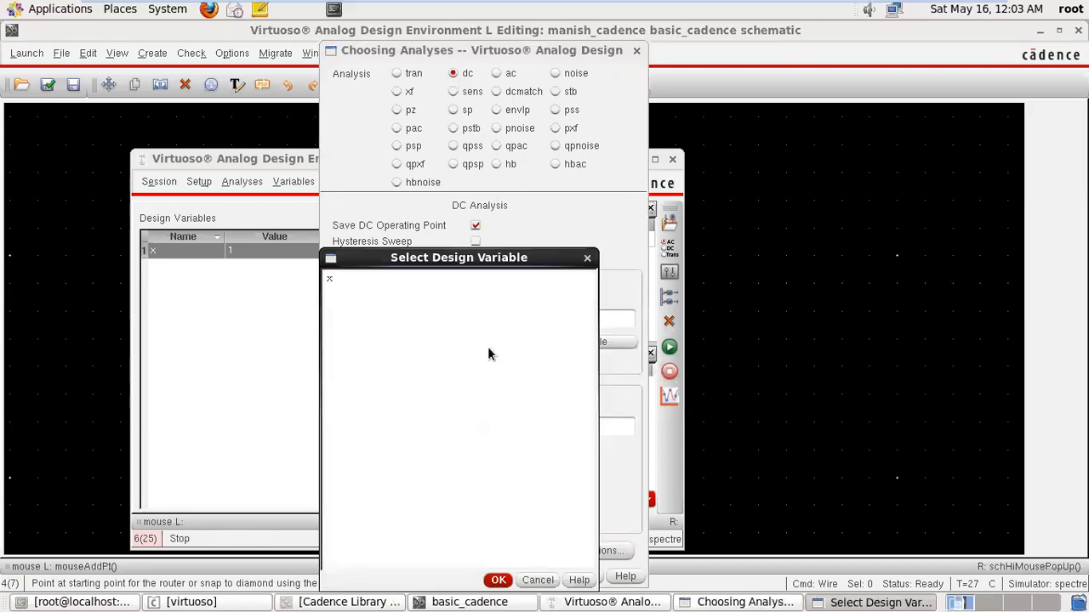
left_click(338, 279)
left_click(498, 580)
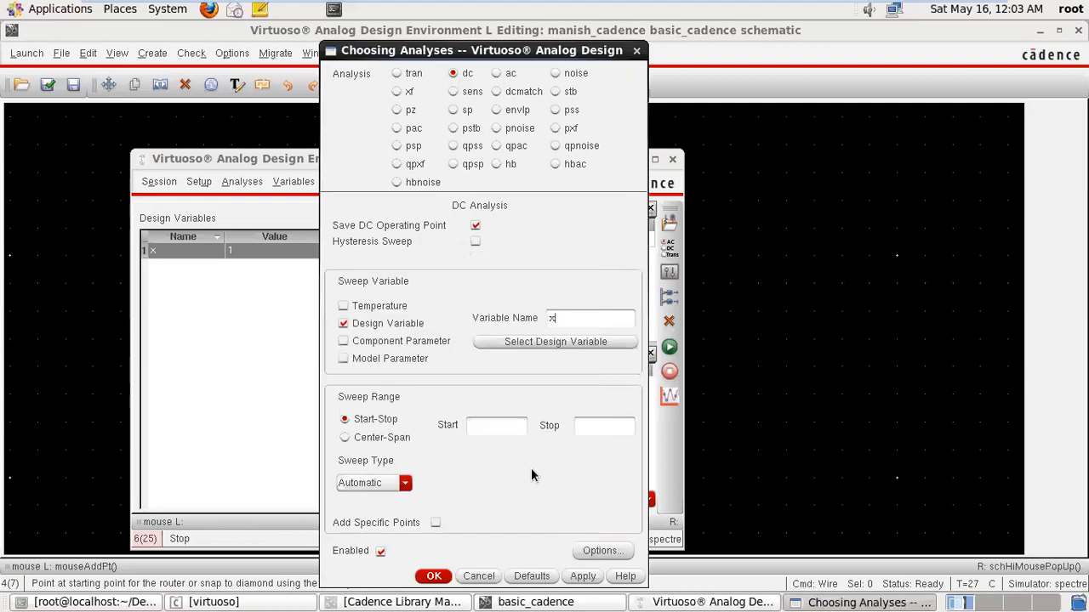
left_click(488, 425)
type("0")
type("2")
left_click(434, 577)
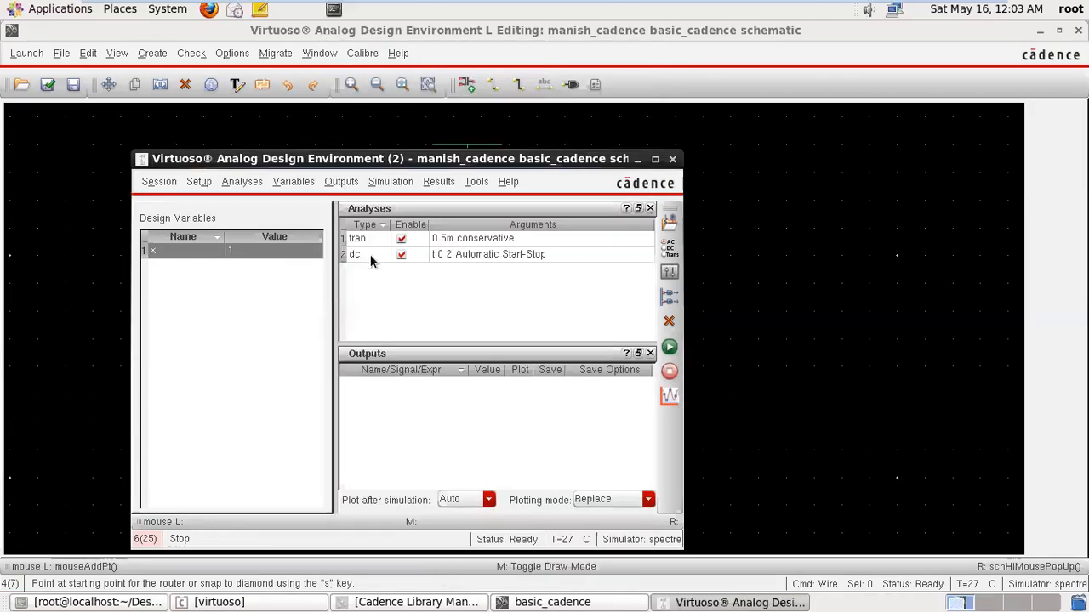
Step: Add an ac analysis sweeping frequency from 1 to 5k with automatic sweep type
left_click(672, 252)
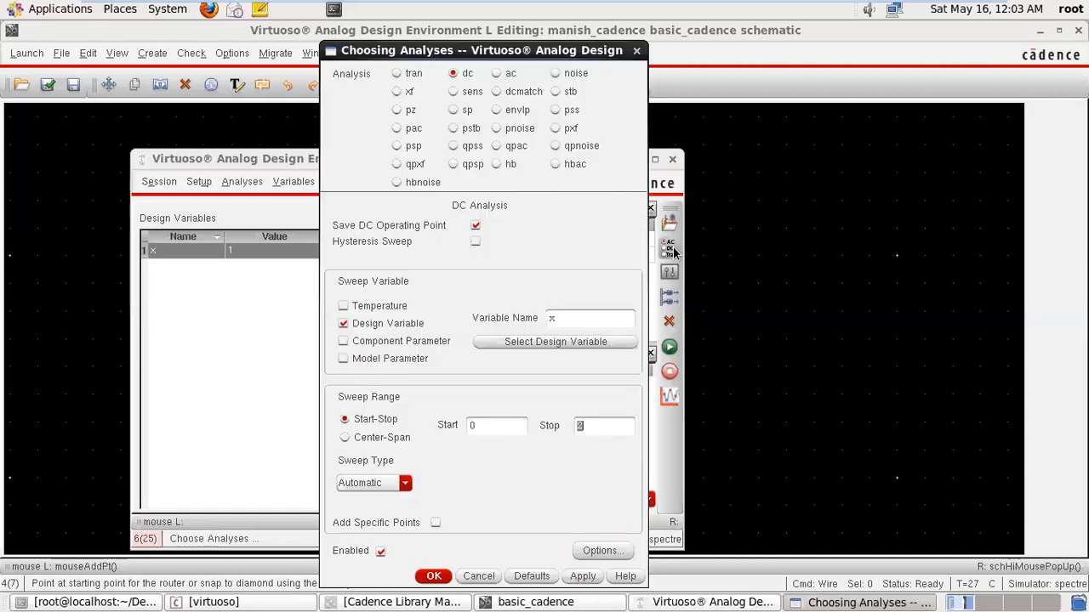
left_click(494, 74)
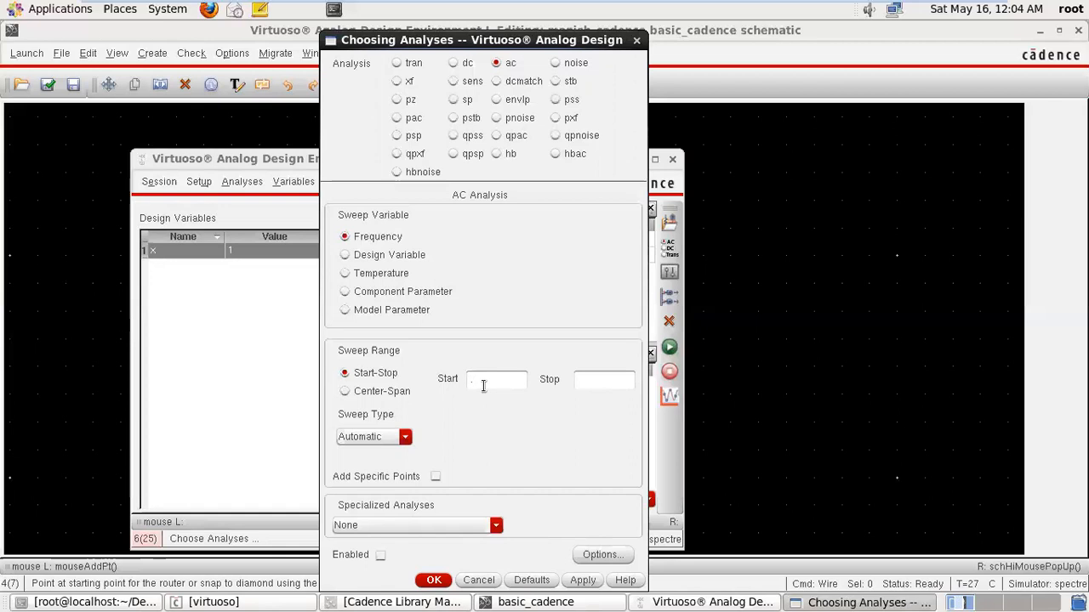
type("00")
type("1k")
type("5")
type("k")
left_click(433, 580)
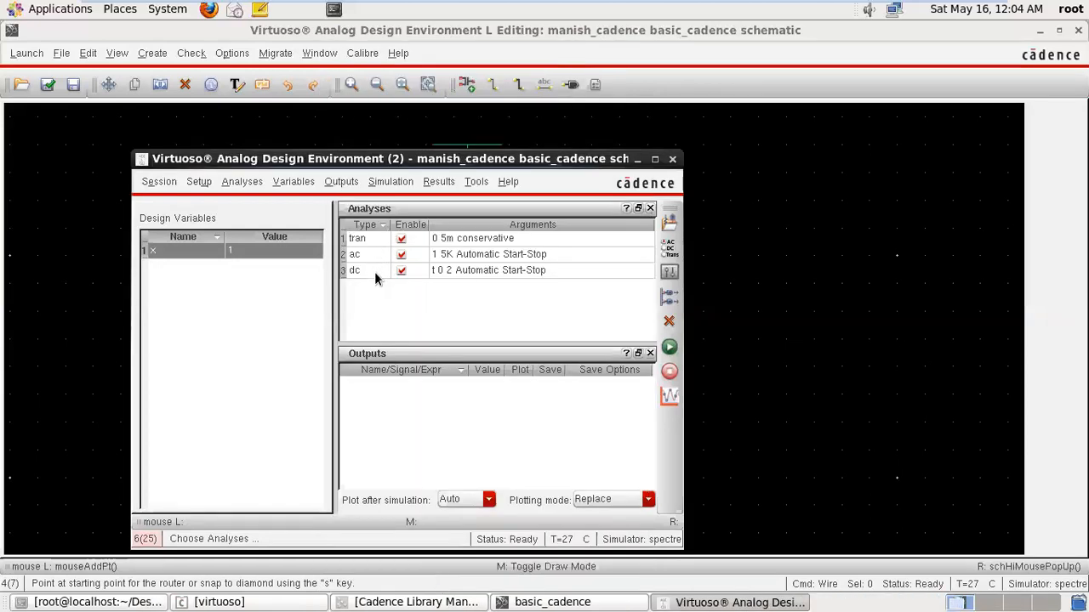
Step: Select the wire between vdd and the sine source on the schematic as the output to plot
left_click_drag(514, 156, 925, 124)
left_click(753, 145)
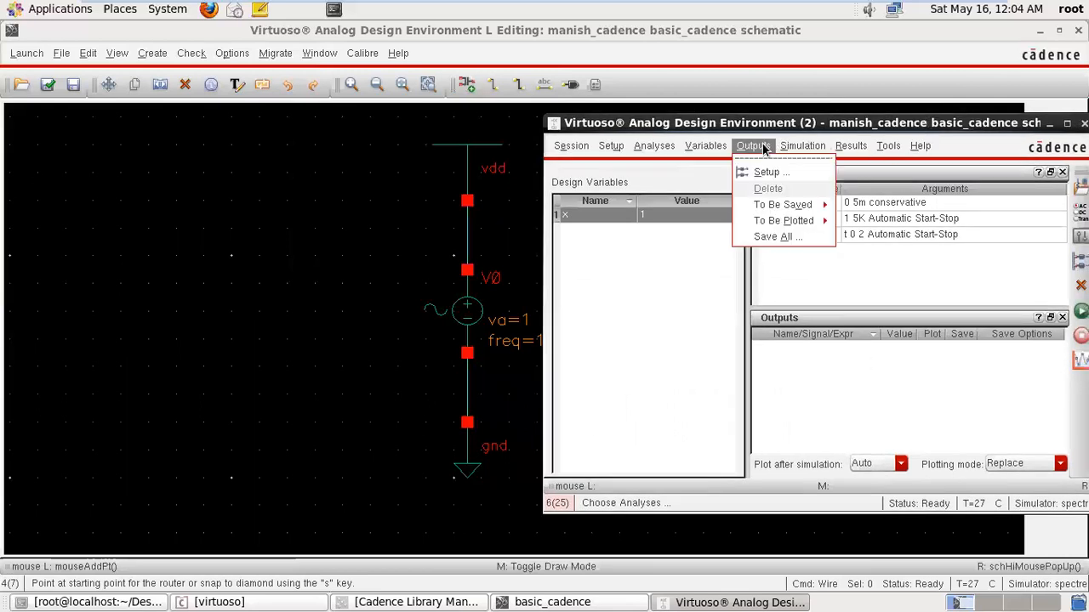
mouse_move(766, 222)
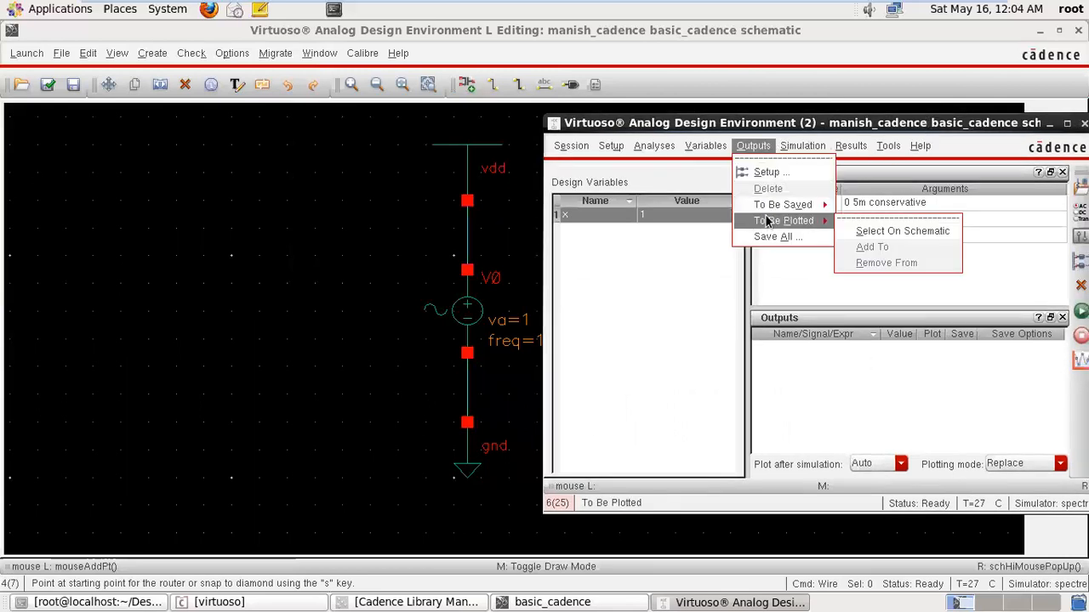
left_click(467, 245)
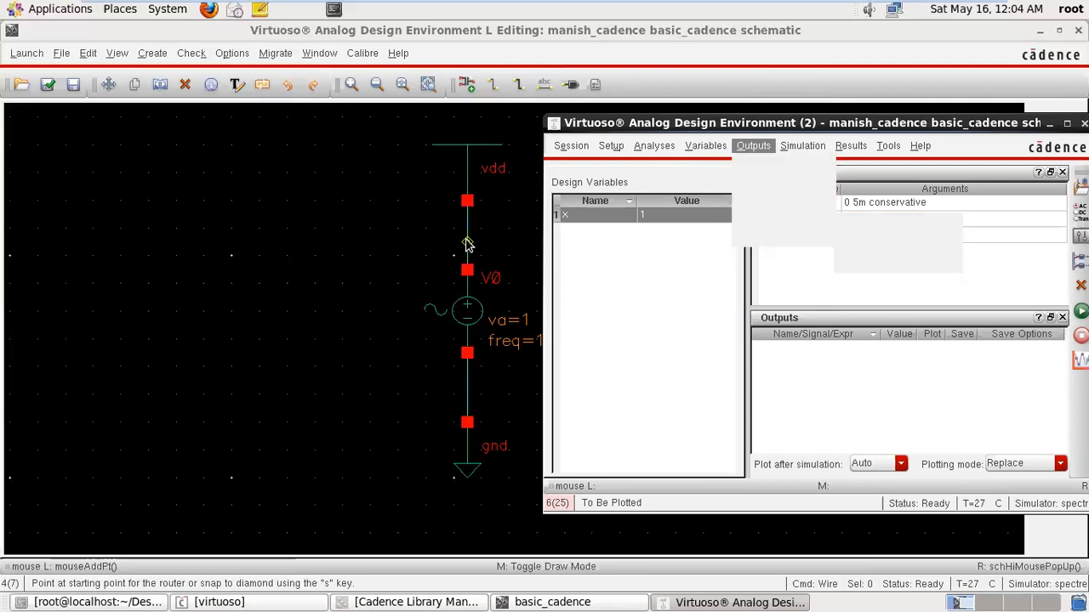
left_click(753, 145)
mouse_move(774, 223)
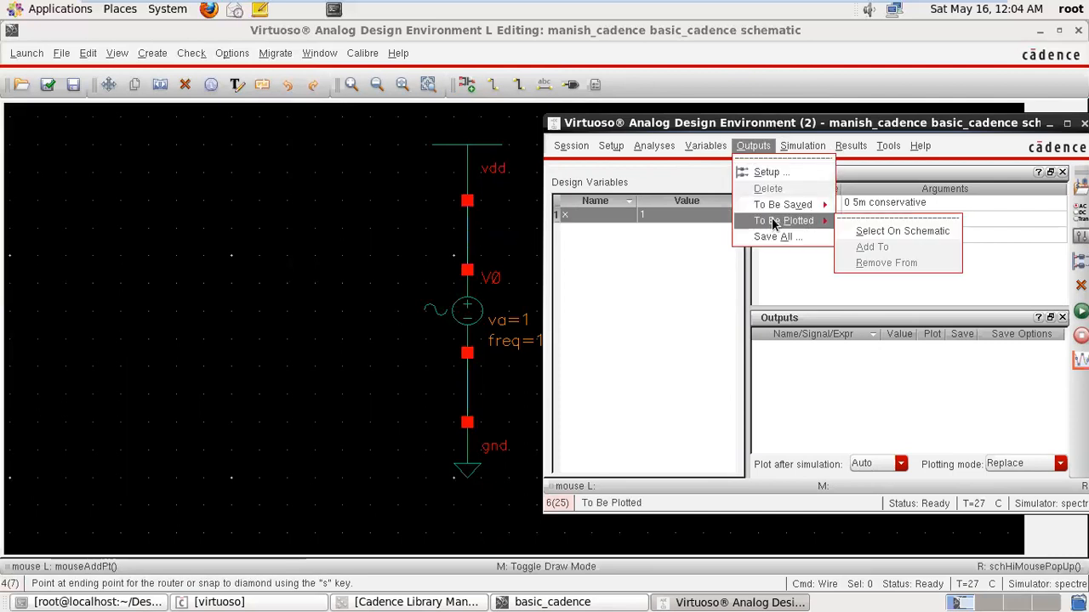
left_click(892, 231)
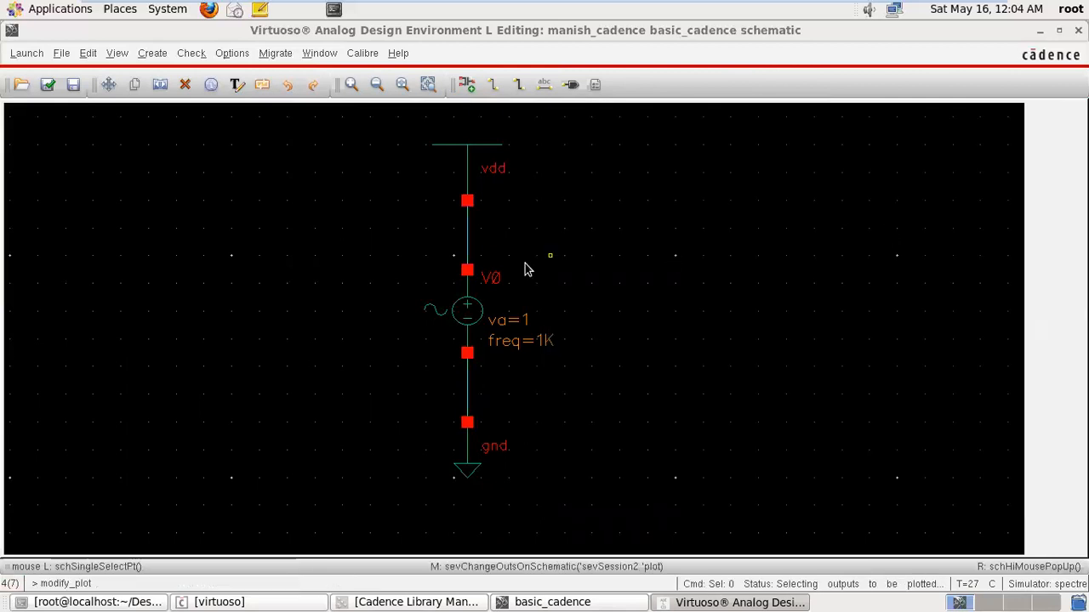
left_click(467, 247)
left_click(789, 602)
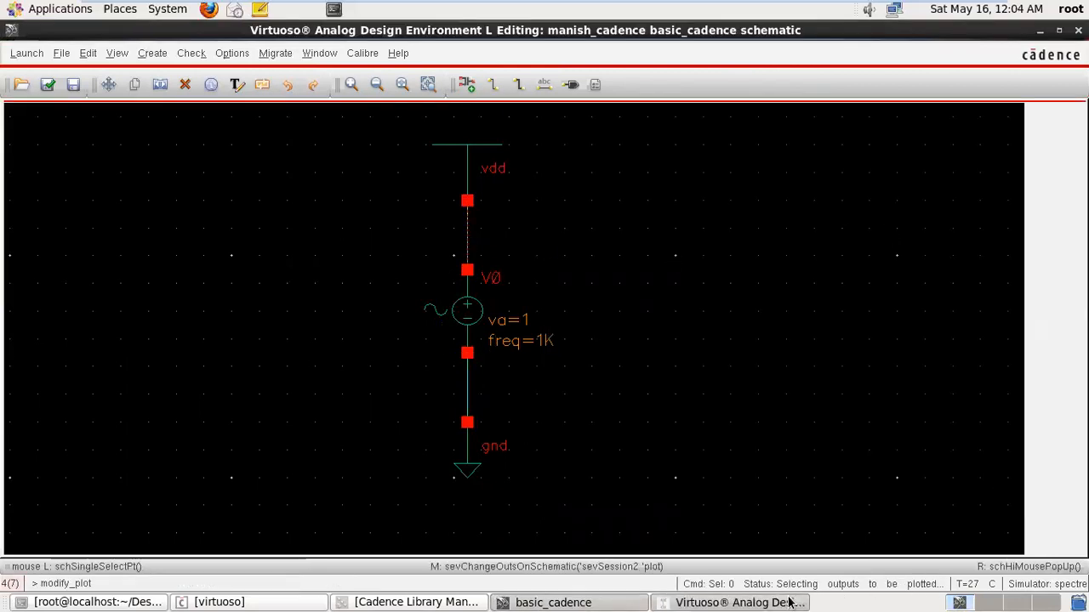
left_click_drag(805, 121, 427, 92)
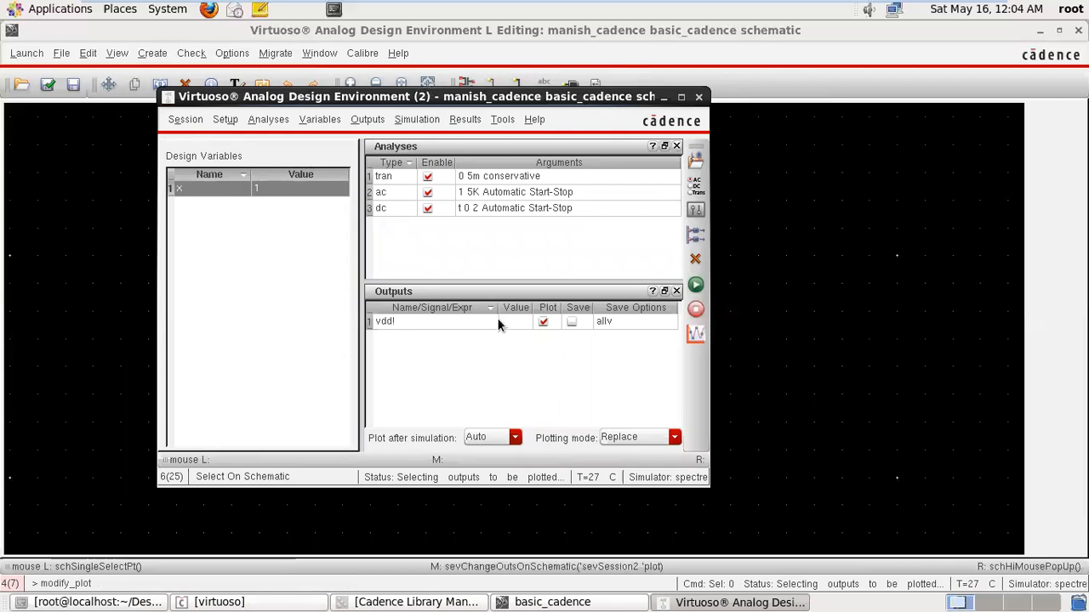
Step: Disable the ac and dc analyses, run the transient simulation, and dismiss its log and waveform plot
left_click(428, 192)
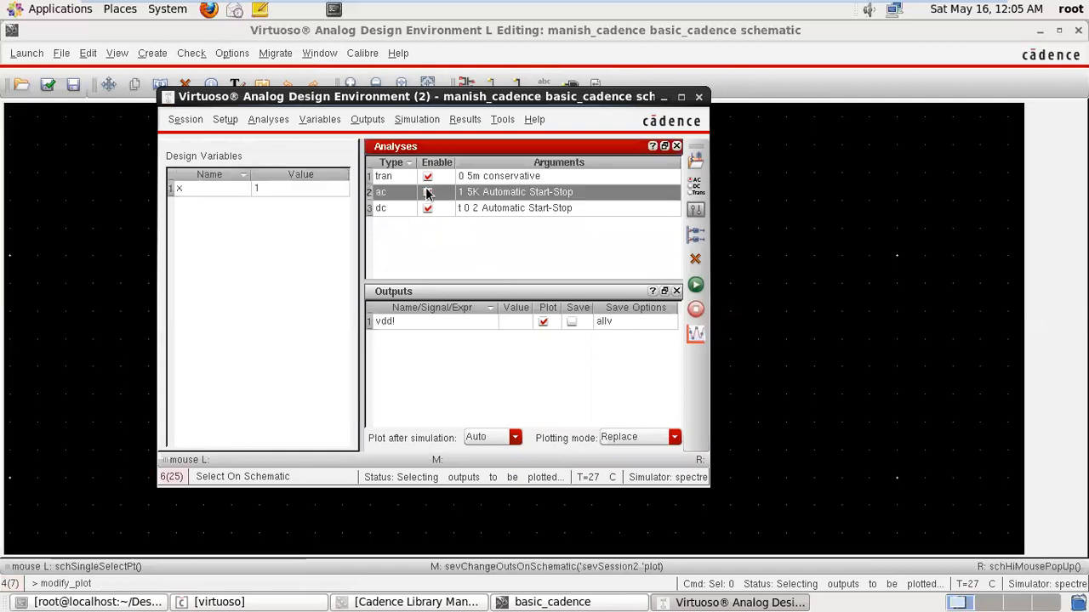
left_click(428, 209)
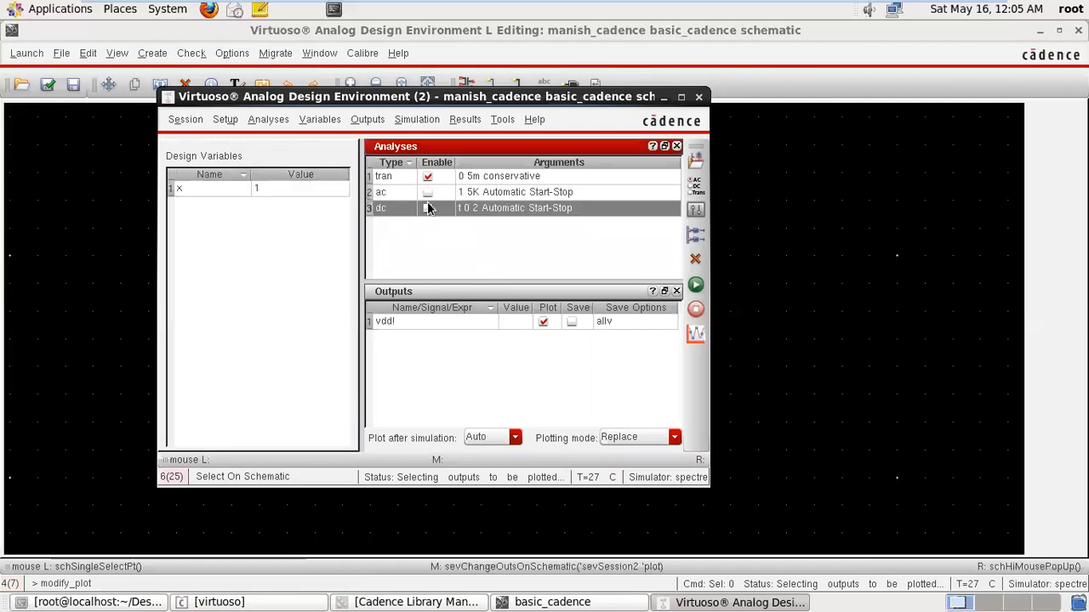
left_click(696, 285)
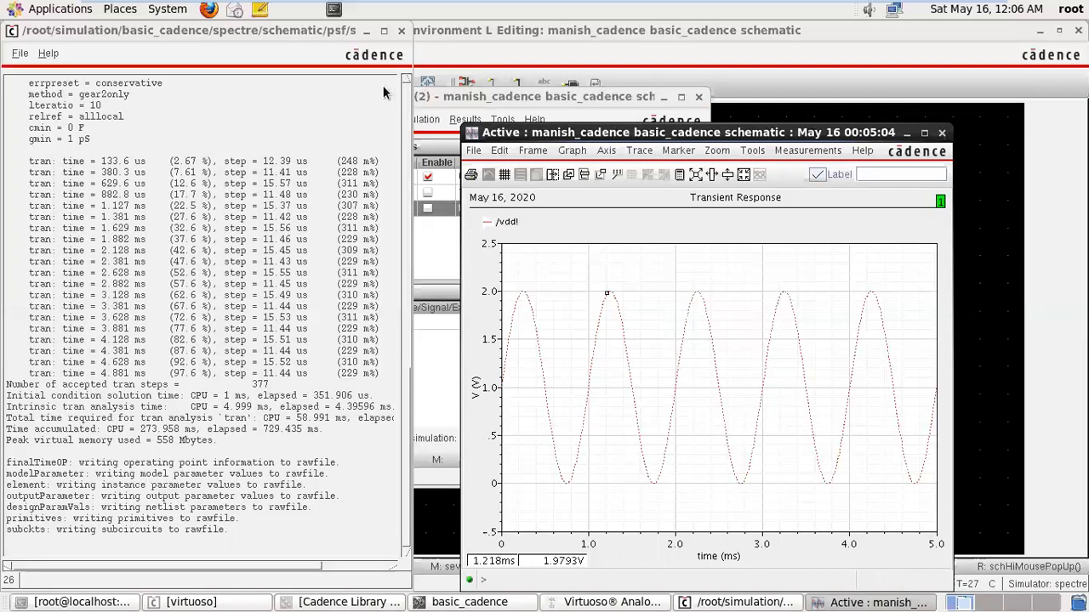
left_click(366, 32)
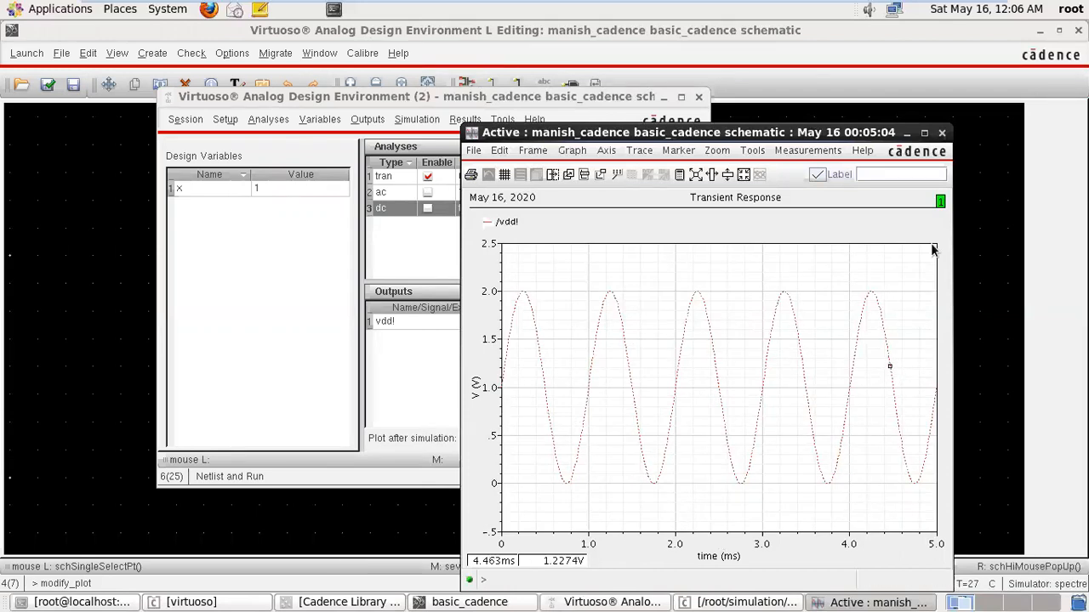
left_click(942, 135)
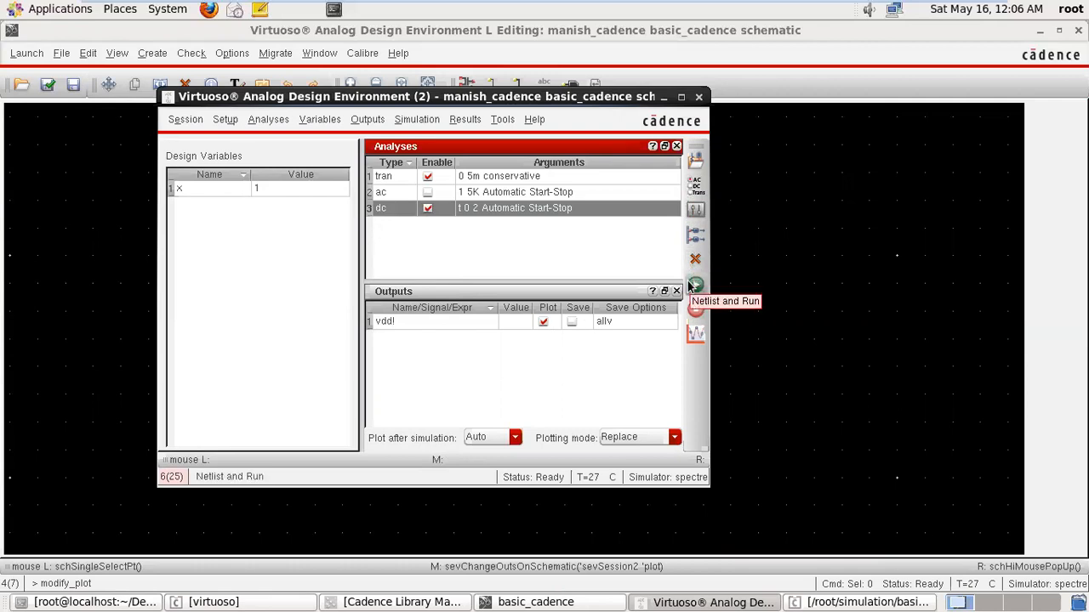
Step: Run the simulation with only the dc analysis enabled, and close the DC response plot
left_click(426, 177)
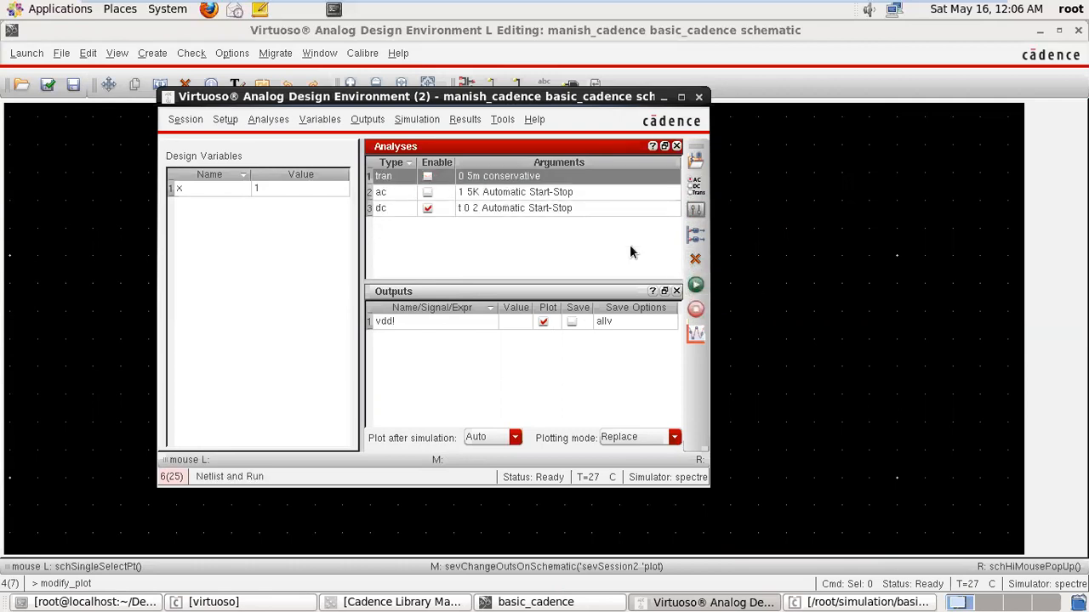
left_click(695, 288)
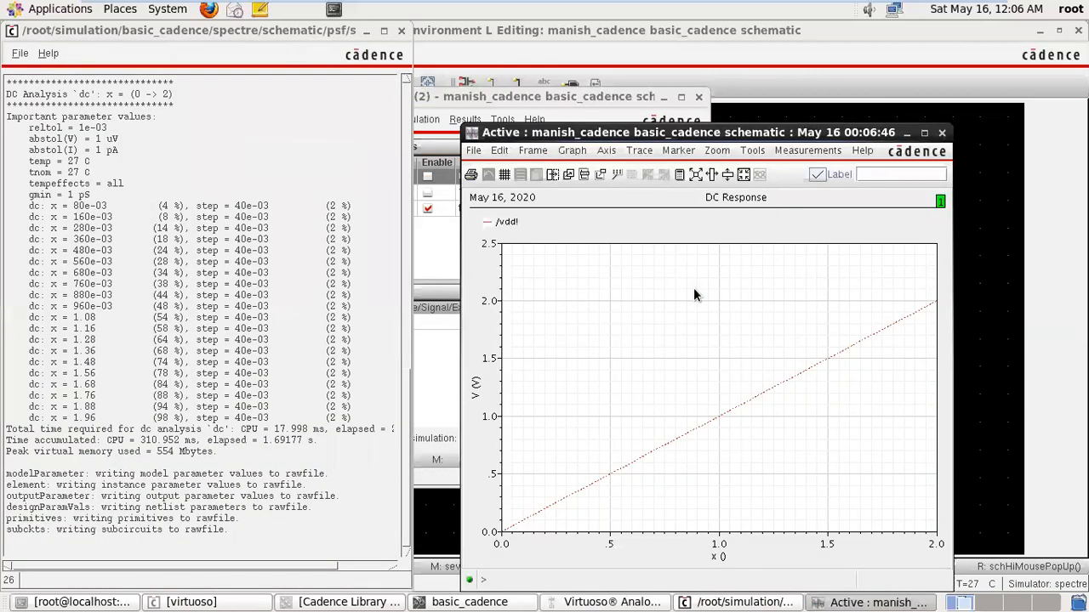
left_click(605, 151)
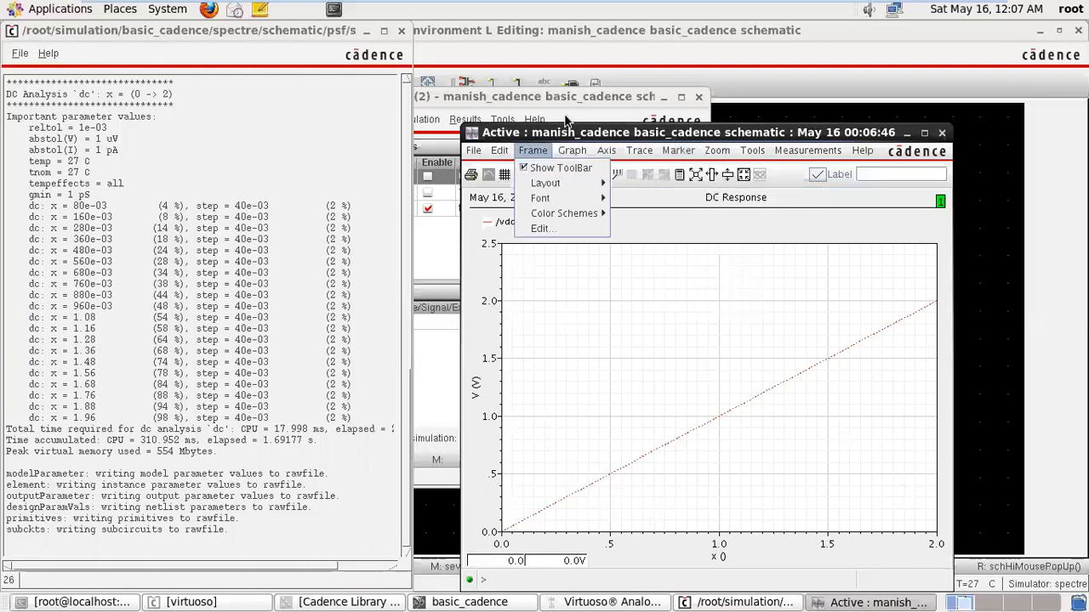
left_click(942, 143)
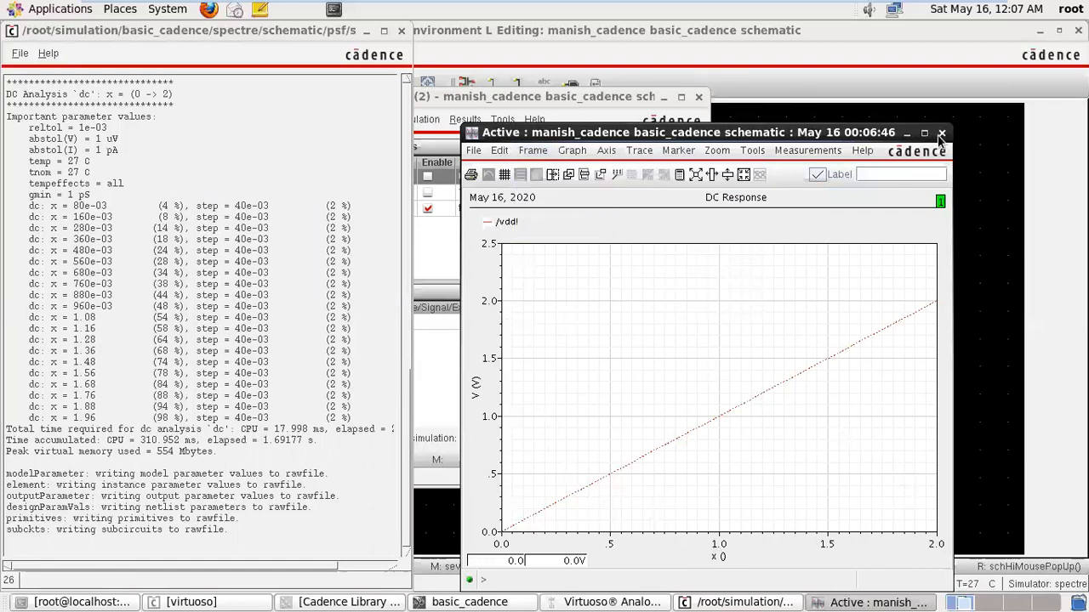
left_click(941, 133)
Step: Run the simulation with only the ac analysis enabled, and dismiss its log and AC response plot
left_click(427, 208)
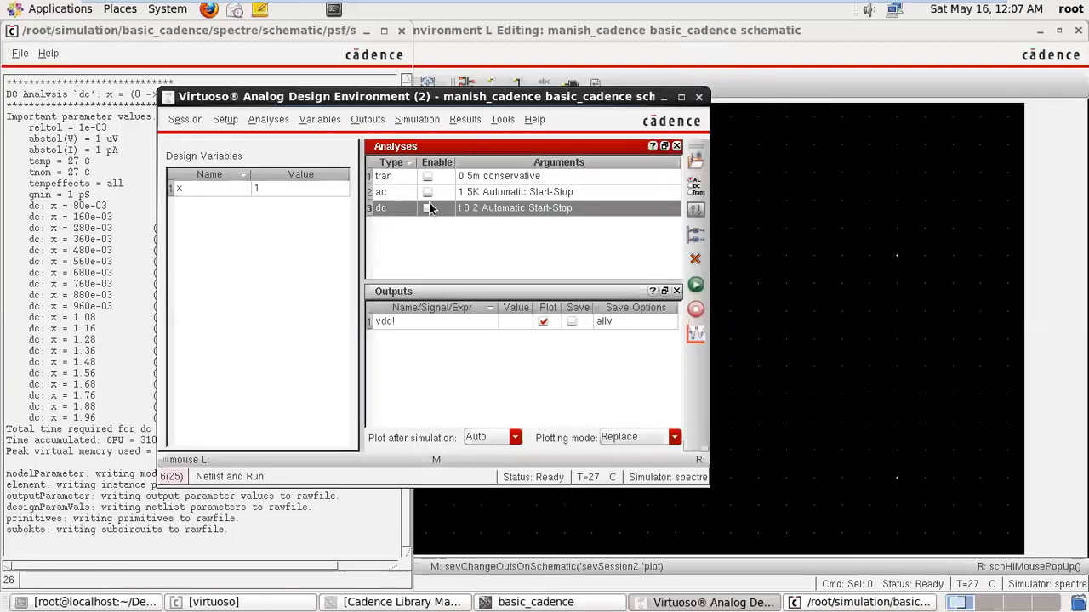
left_click(427, 192)
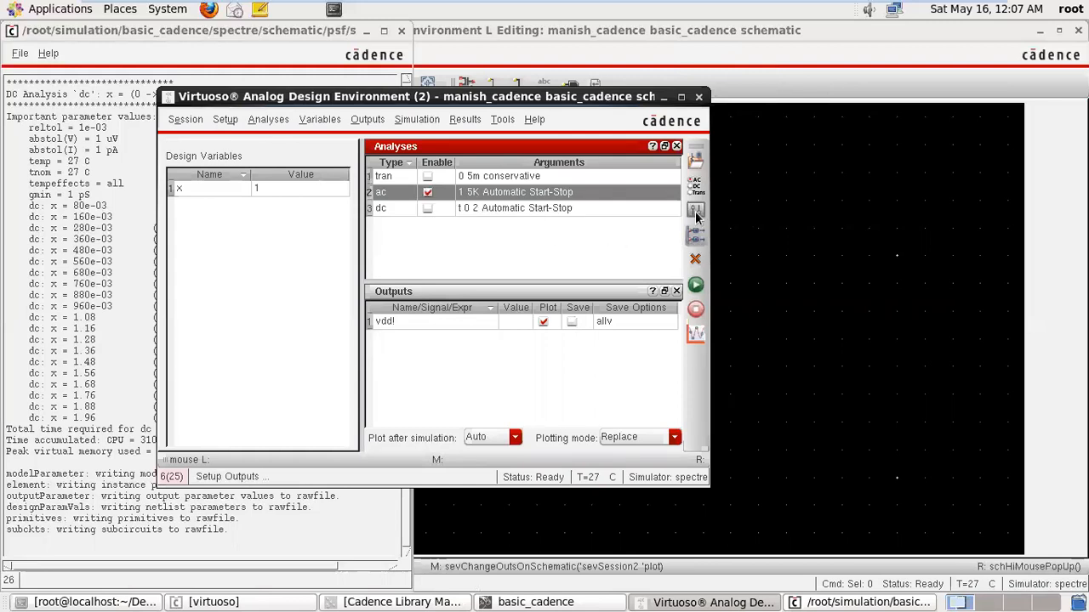
left_click(695, 286)
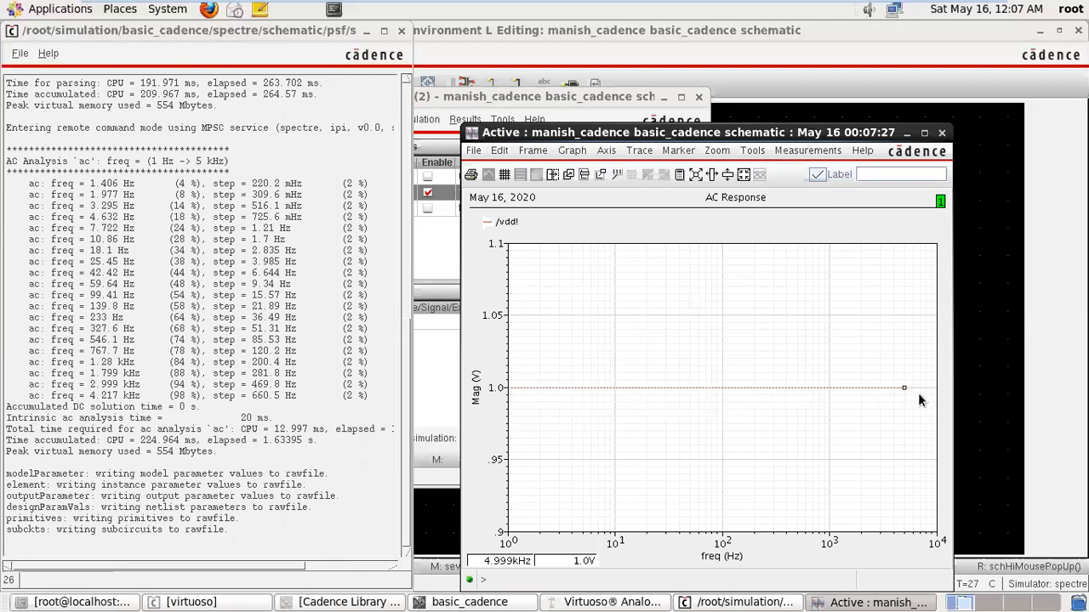
left_click(366, 31)
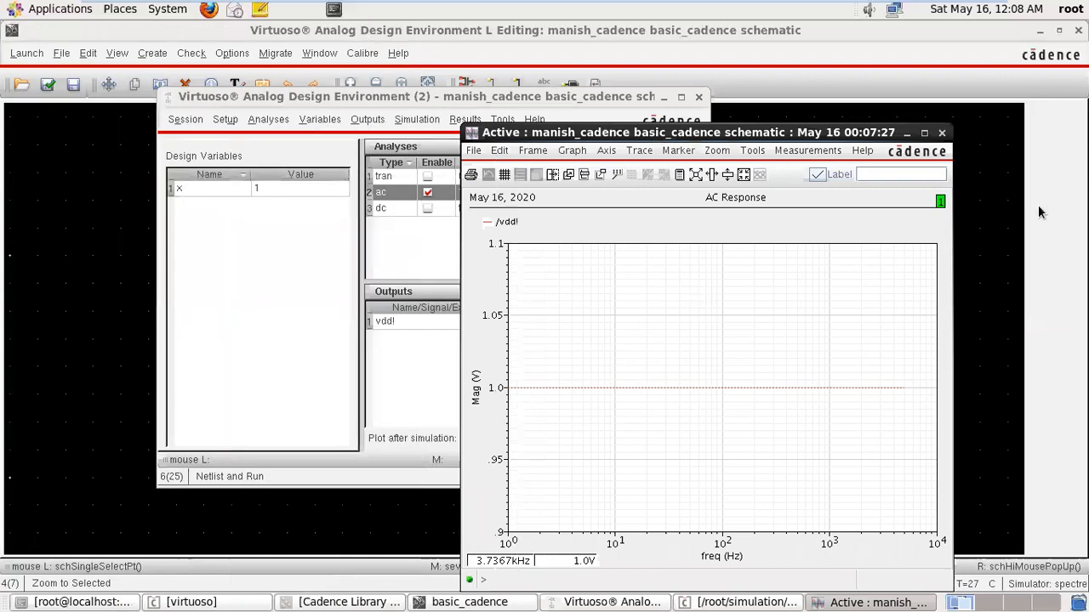
left_click(943, 134)
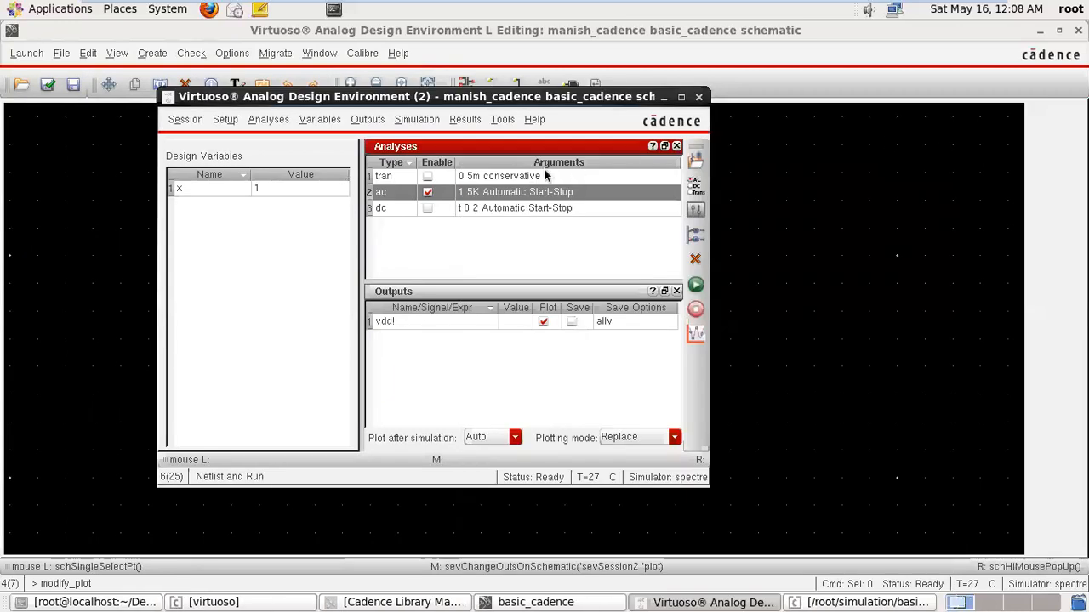
Step: Disable the ac analysis, return to the schematic, and delete the vdd symbol above the sine source
left_click(428, 193)
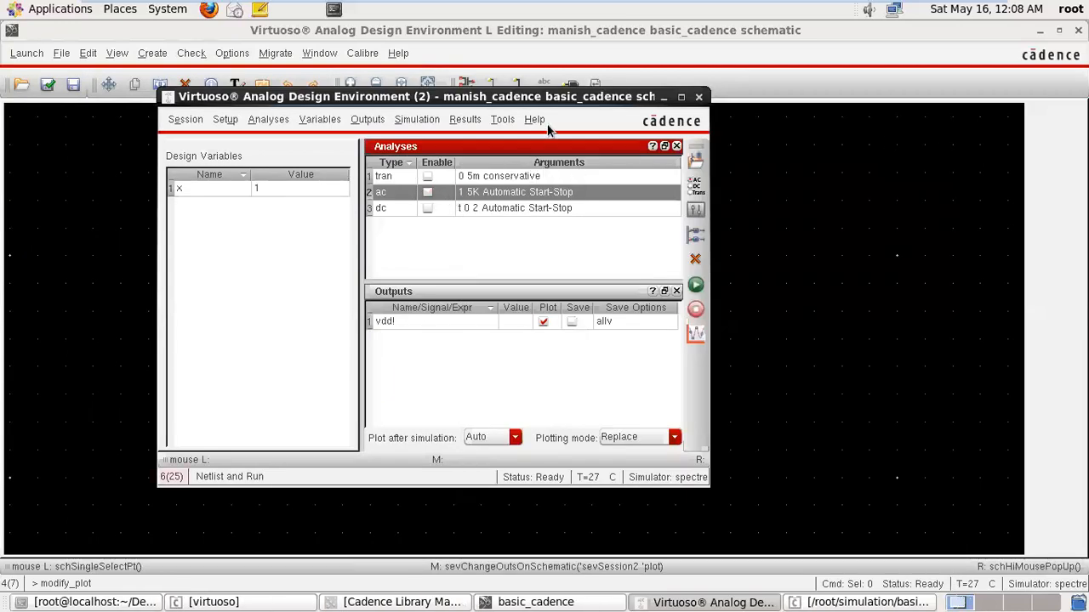
left_click_drag(547, 96, 559, 119)
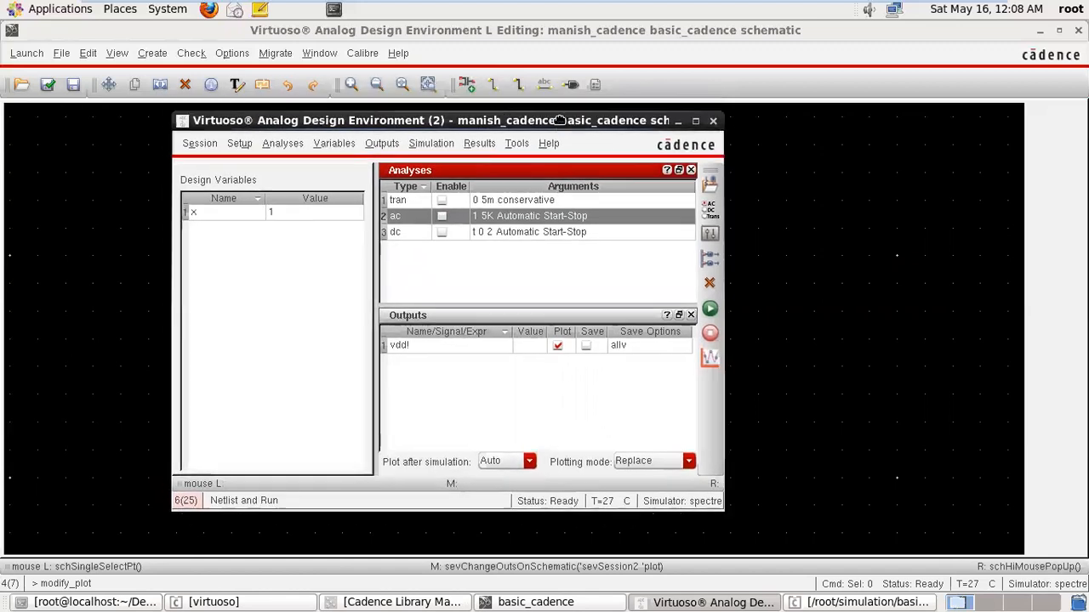
double_click(558, 119)
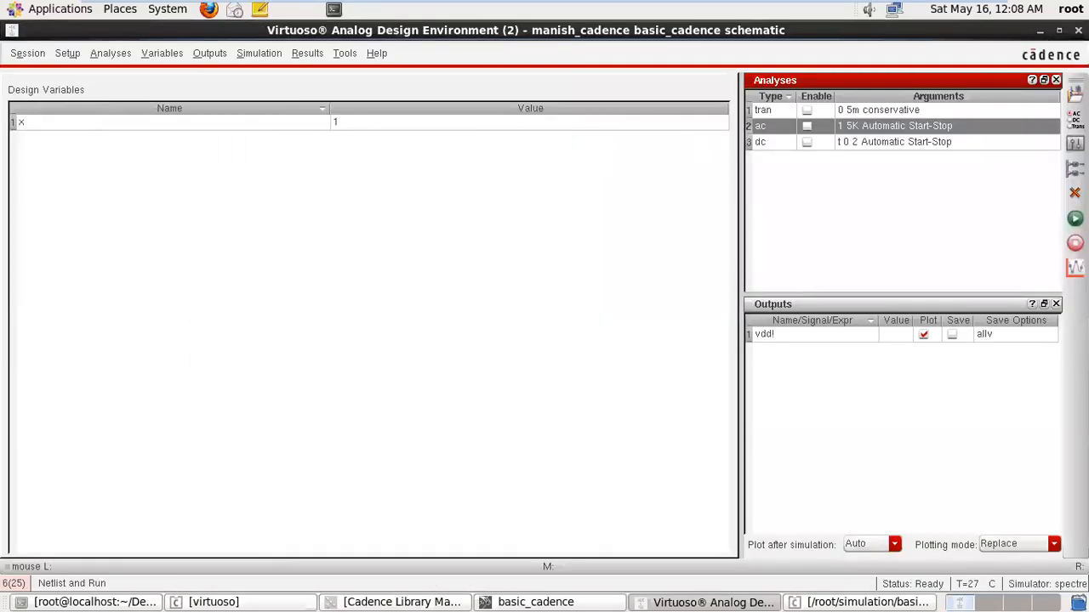
left_click(1039, 30)
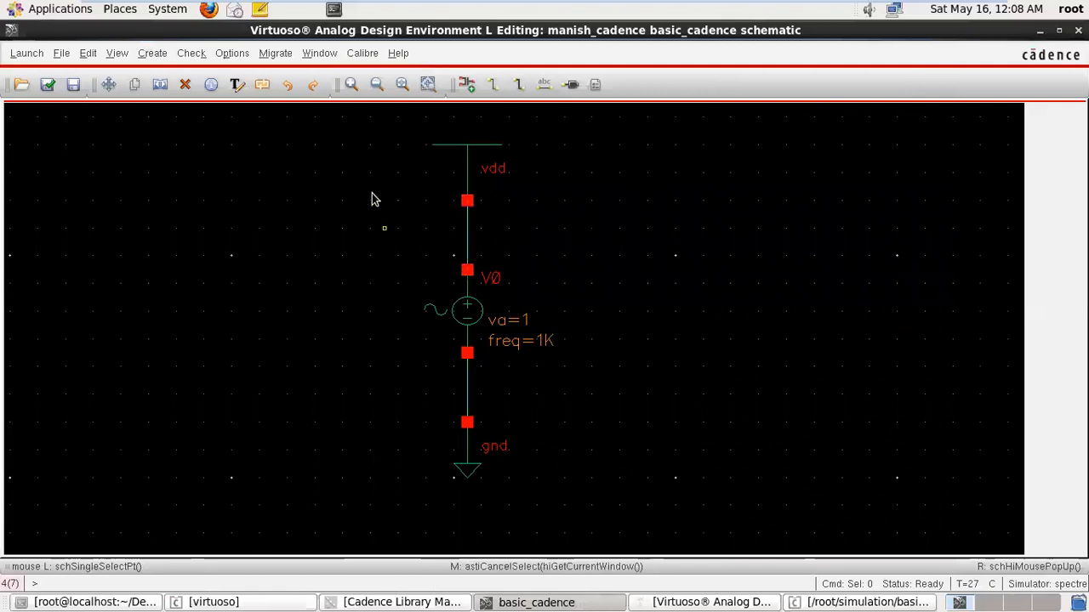
left_click(487, 194)
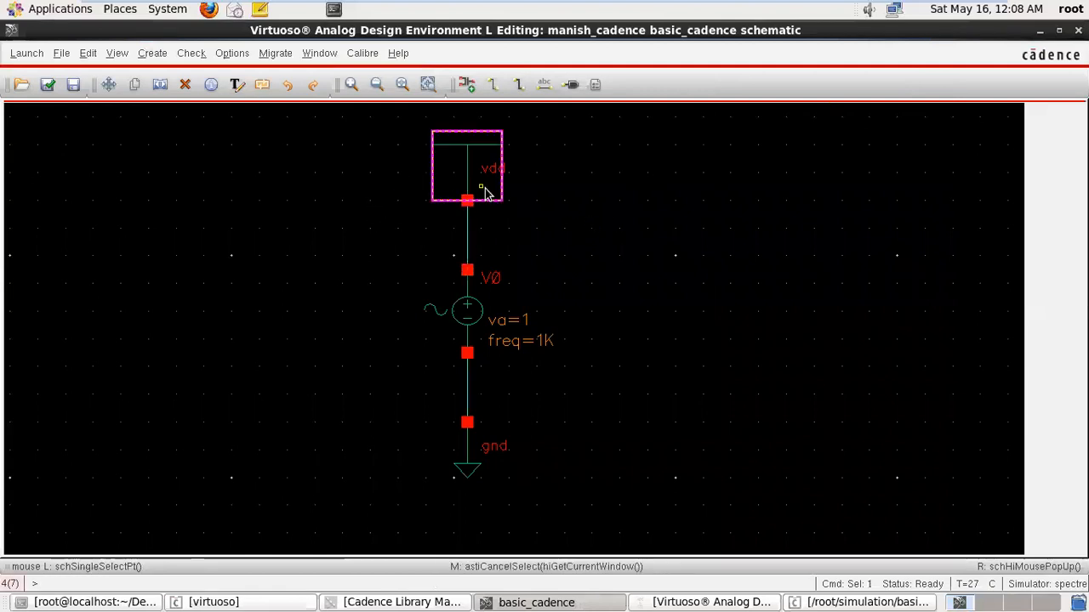
key("Delete")
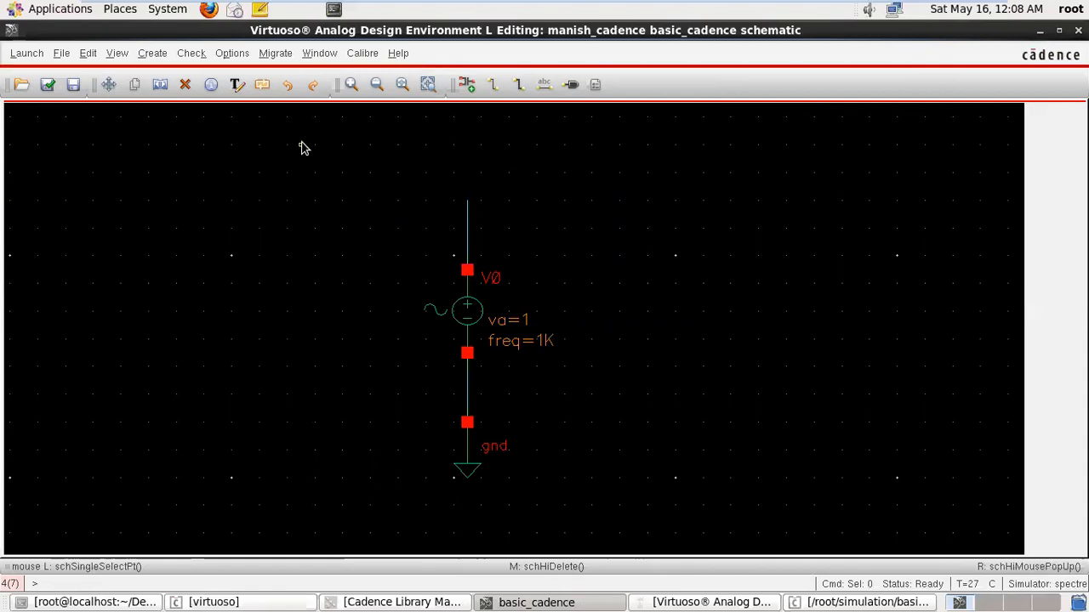
Step: Place a res instance from analogLib, rotated to lie horizontally, above and to the right of the sine source
left_click(466, 84)
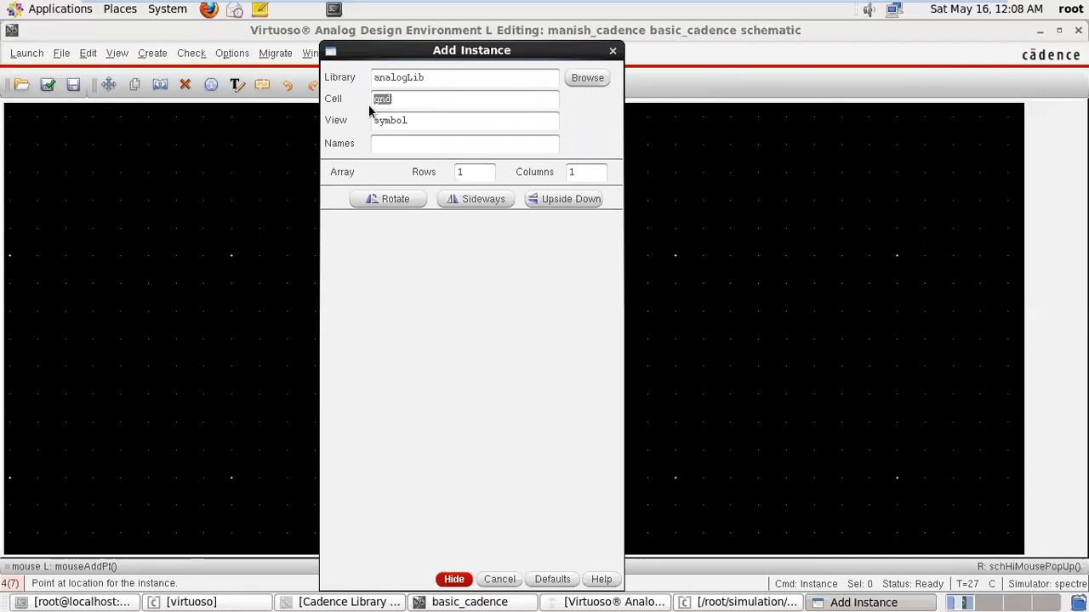
type("res")
left_click(459, 580)
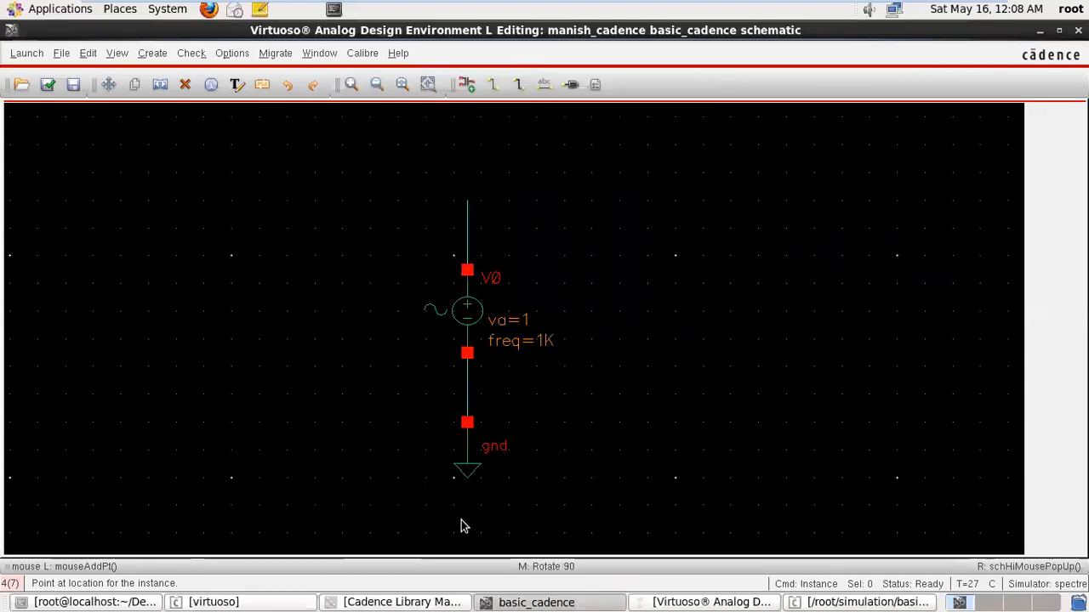
middle_click(551, 211)
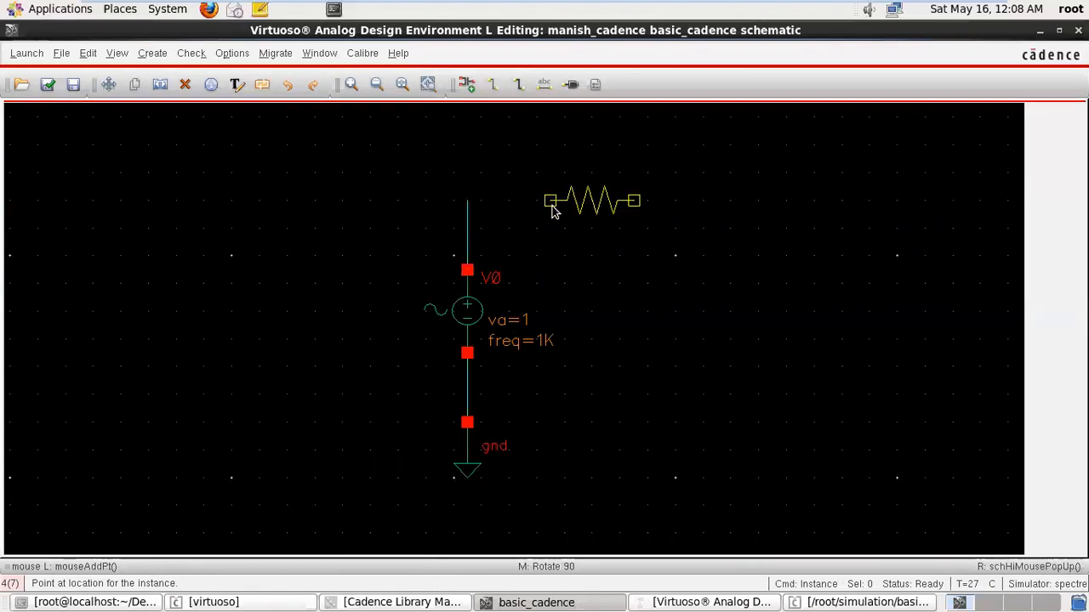
middle_click(551, 211)
middle_click(551, 210)
middle_click(551, 211)
middle_click(550, 209)
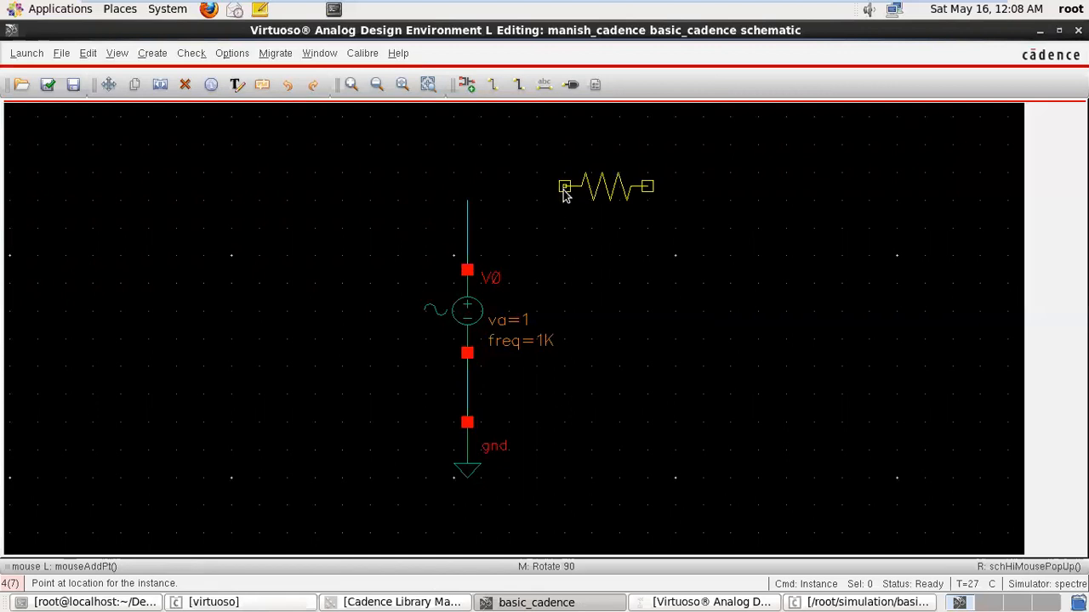
left_click(565, 197)
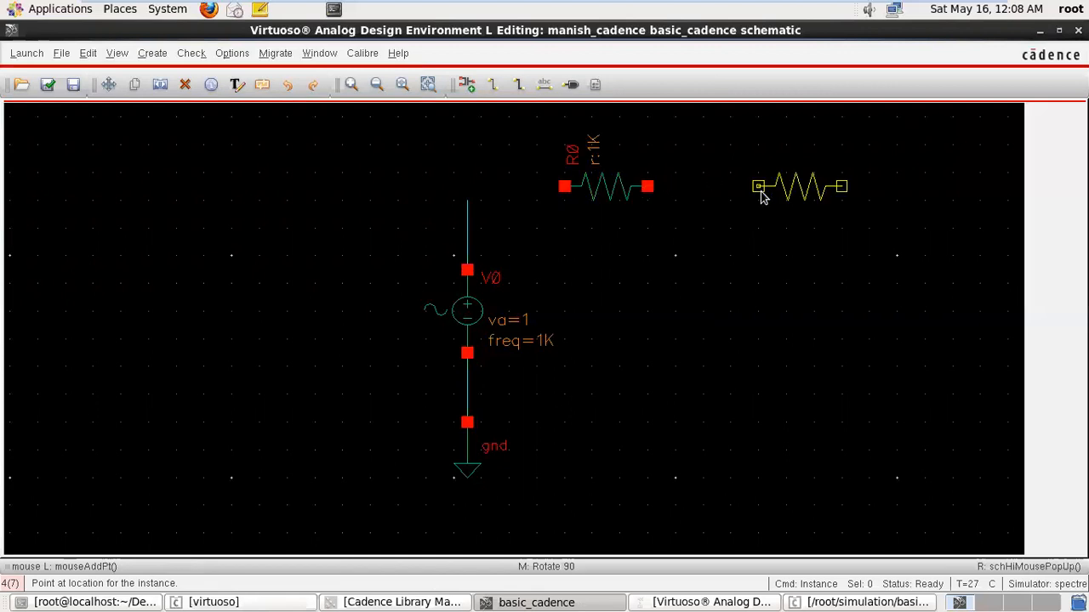
Step: Place a cap instance from analogLib with a capacitance of 1u F vertically to the right of the resistor
left_click(467, 84)
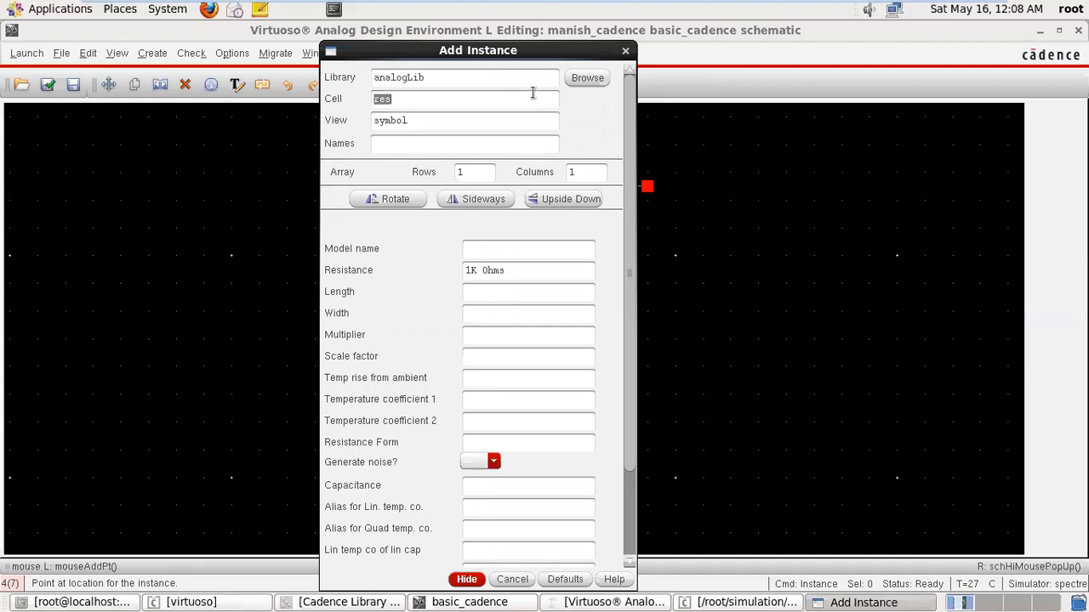
type("cap")
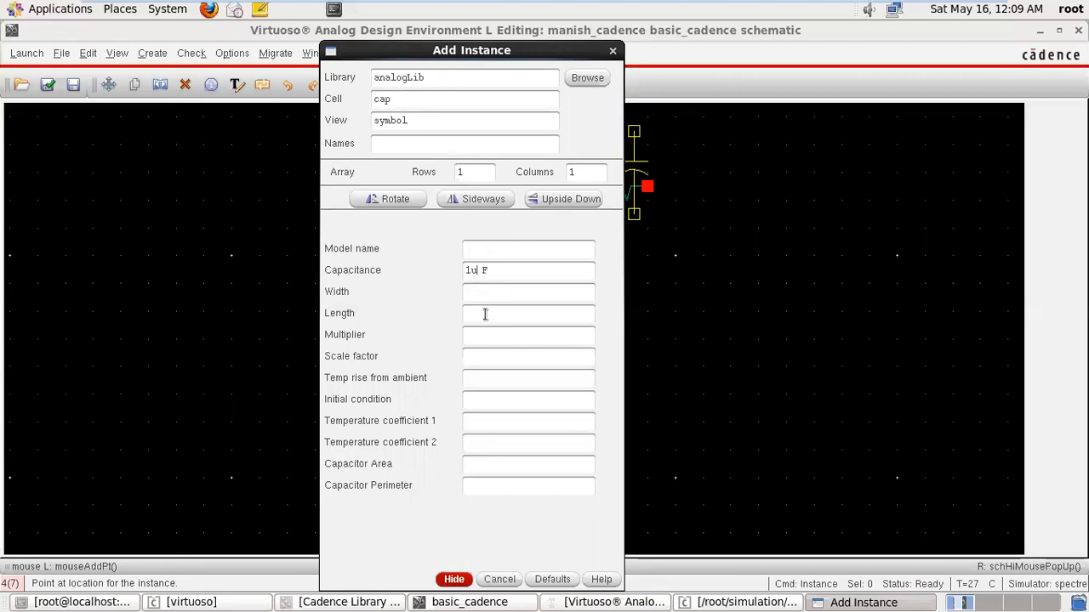
left_click(453, 579)
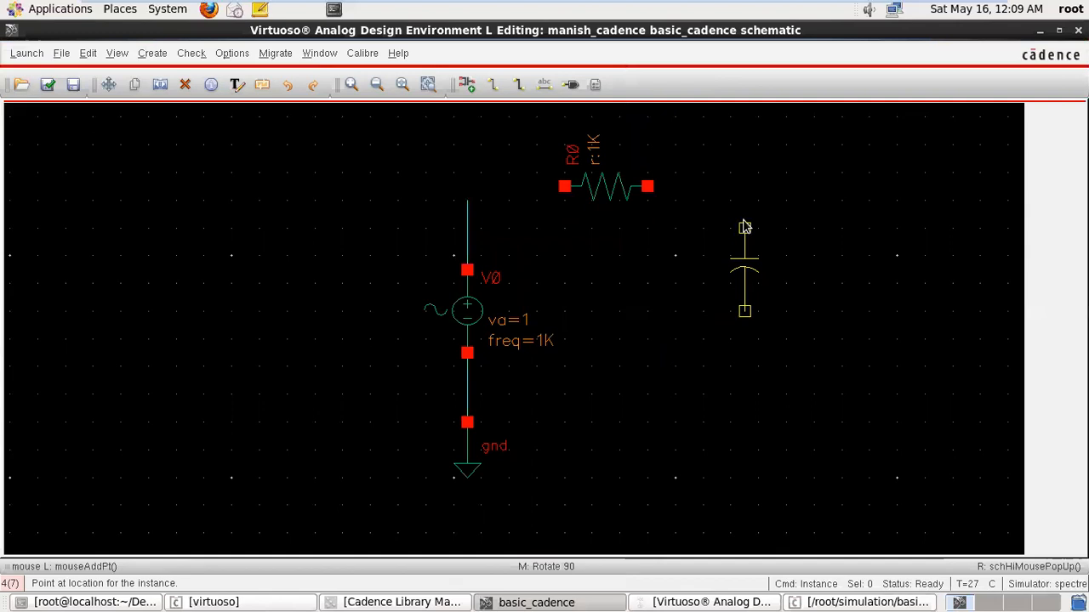
left_click(744, 194)
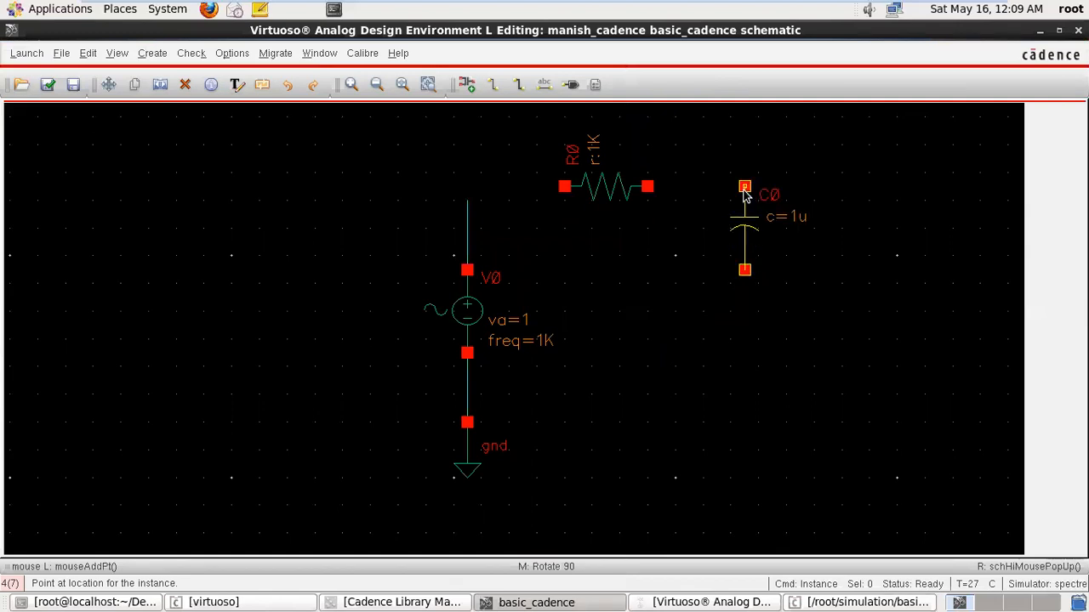
key("Escape")
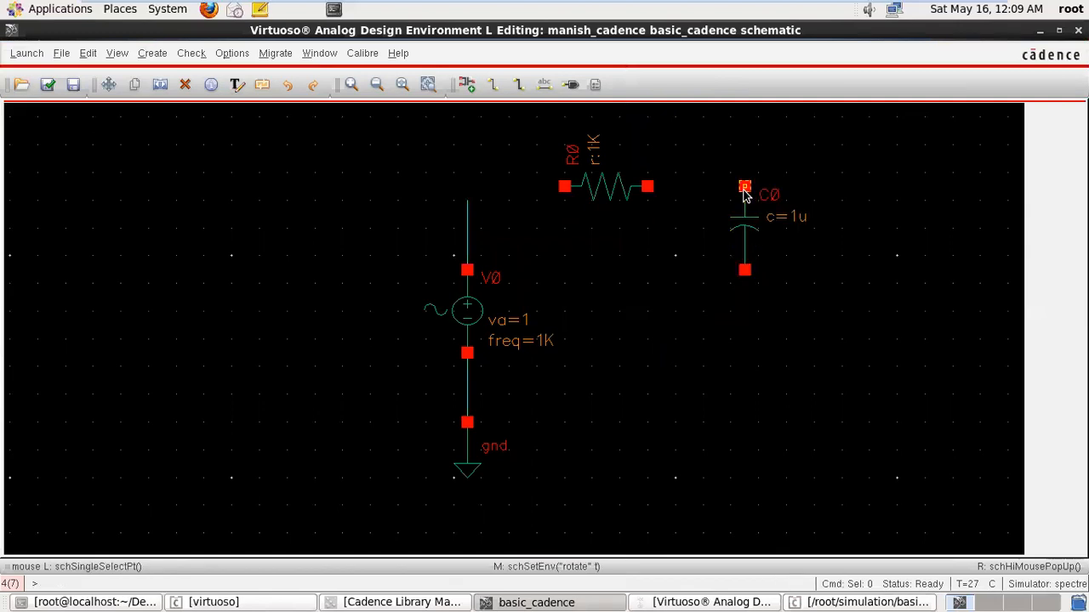
Step: Wire the resistor between the source's upper wire and the capacitor's upper terminal, and connect the capacitor's lower terminal to gnd
key("w")
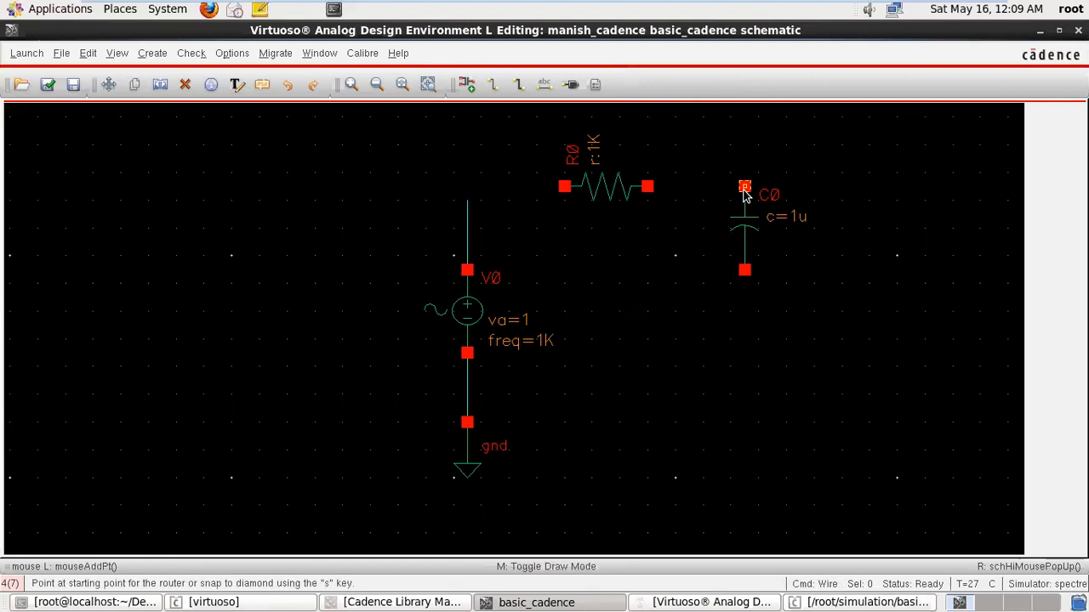
left_click(647, 186)
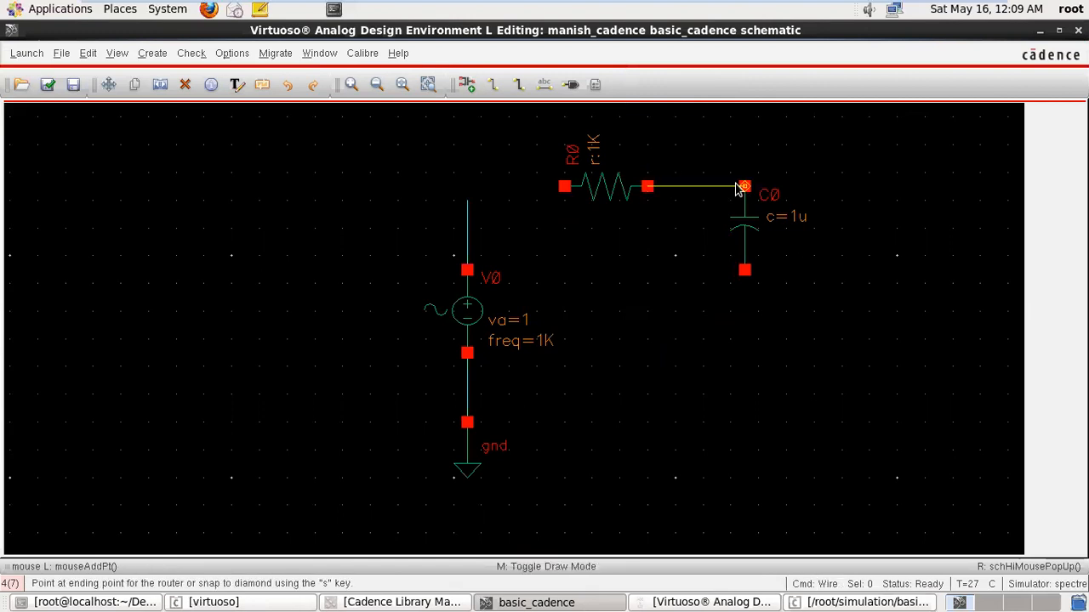
left_click(745, 187)
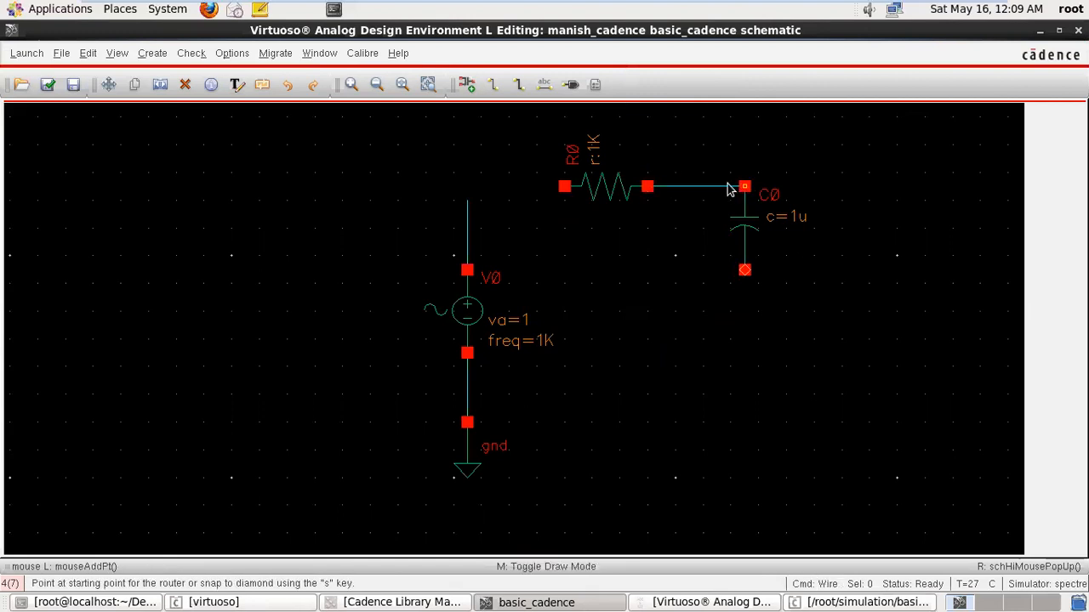
left_click(468, 205)
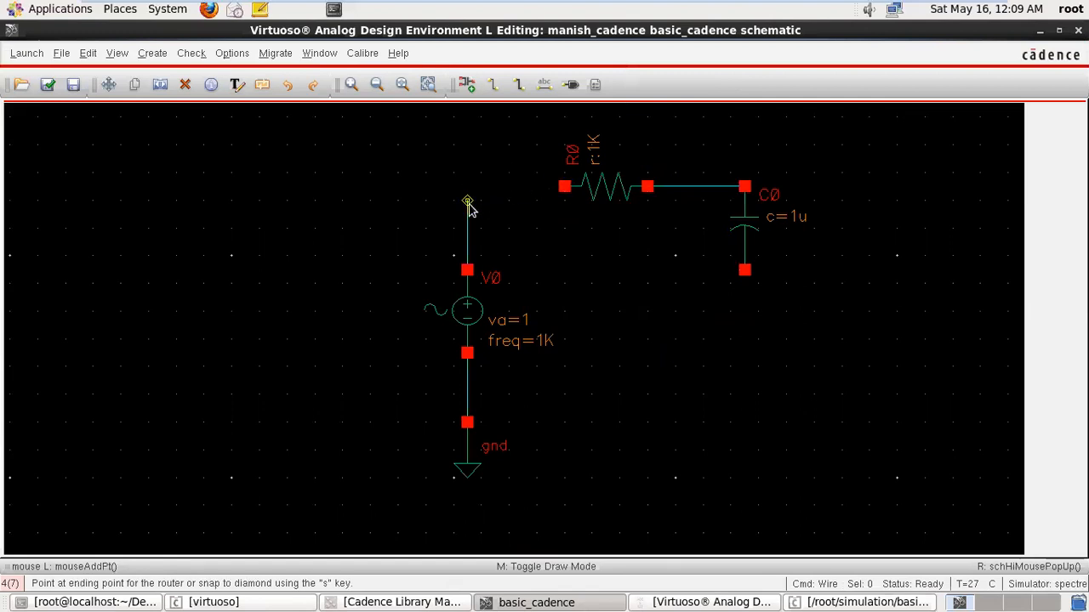
left_click(564, 187)
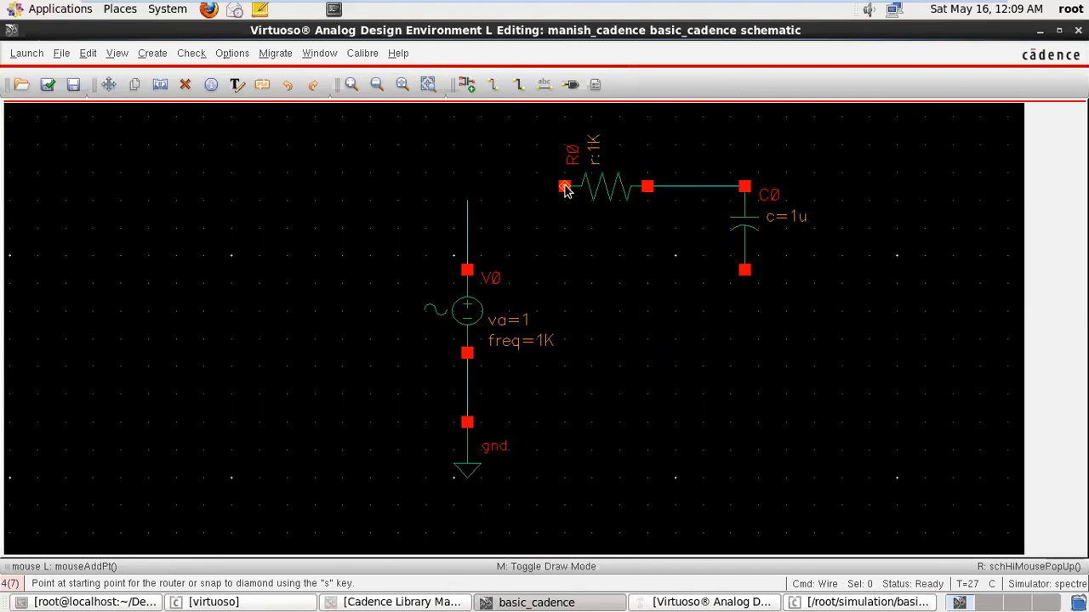
left_click(564, 187)
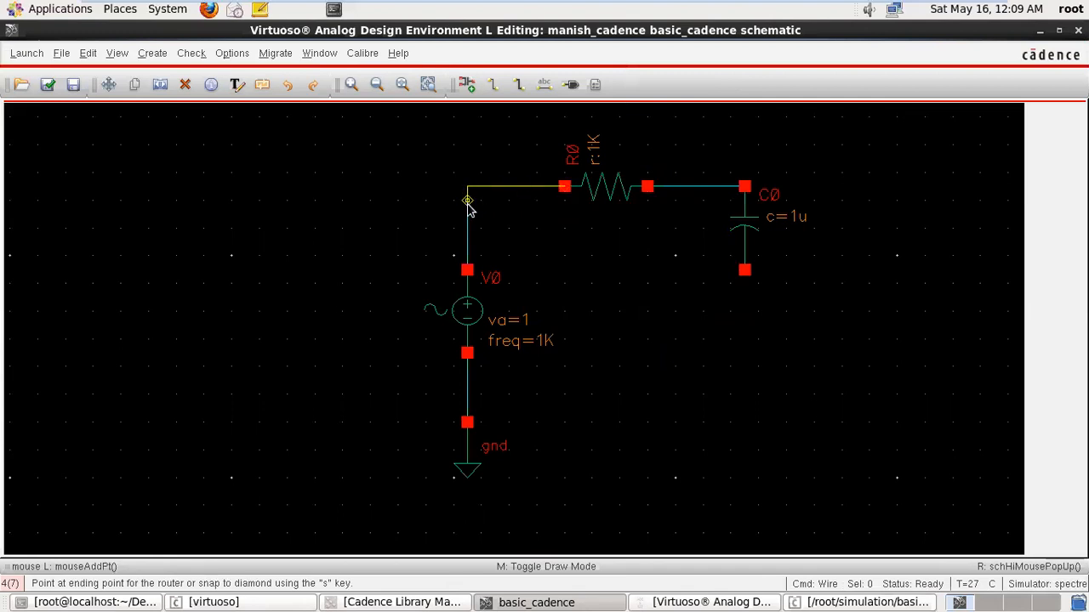
left_click(468, 204)
left_click(745, 271)
left_click(467, 423)
key("Escape")
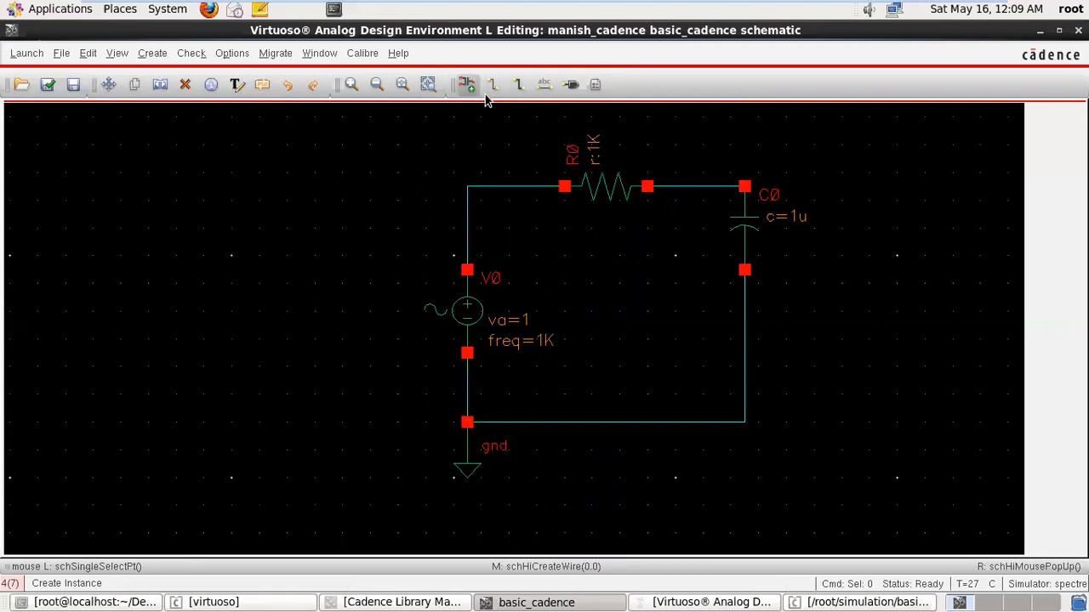
Step: Label the source-to-resistor wire vin and the resistor-to-capacitor wire vout, and save the schematic
left_click(545, 84)
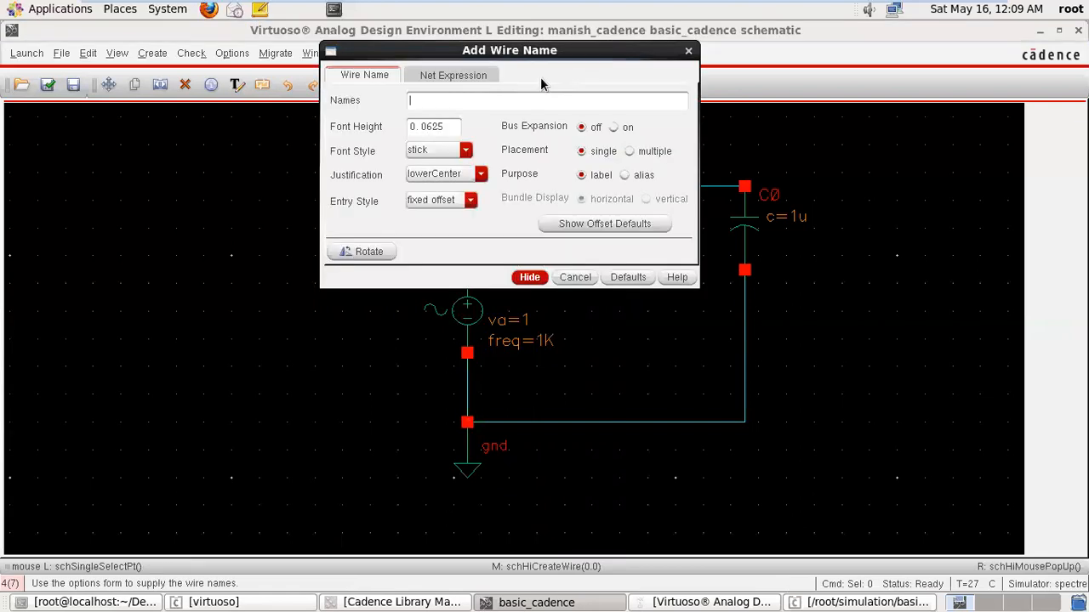
type("vi")
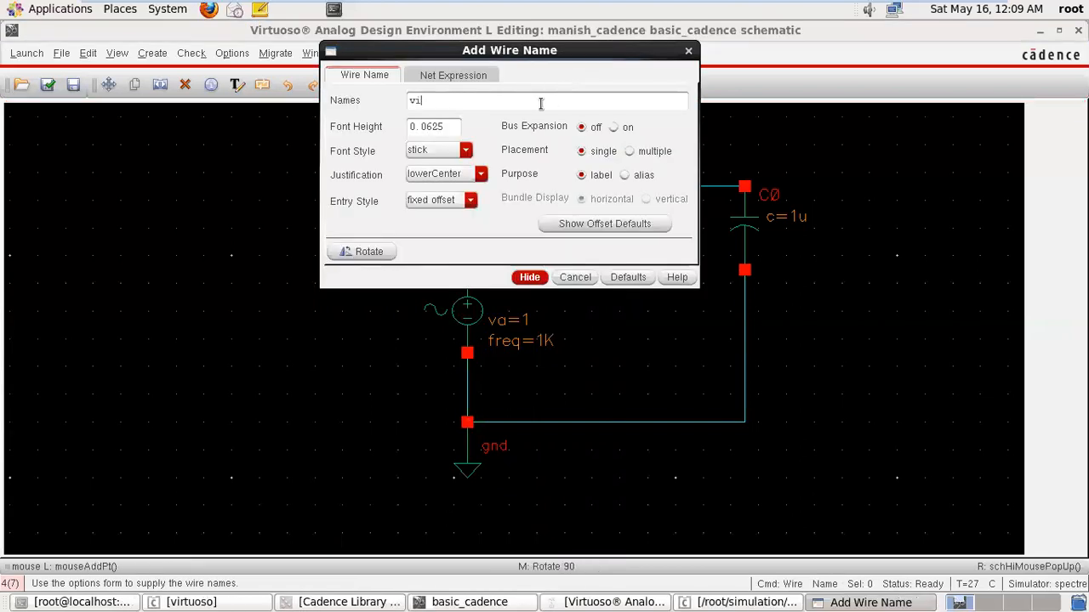
type("n vout")
left_click(529, 277)
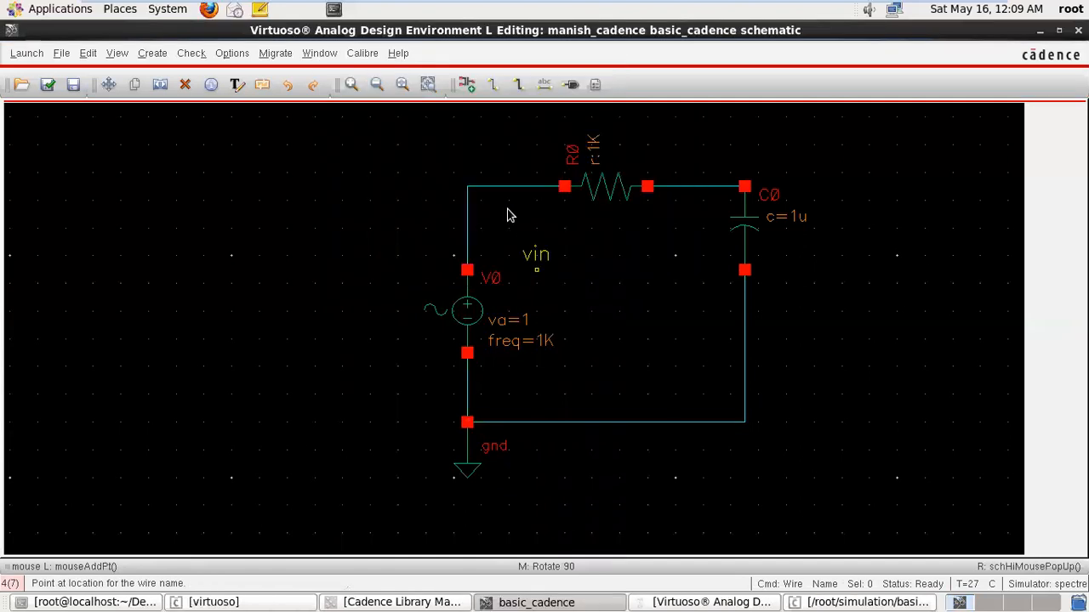
left_click(487, 191)
left_click(713, 190)
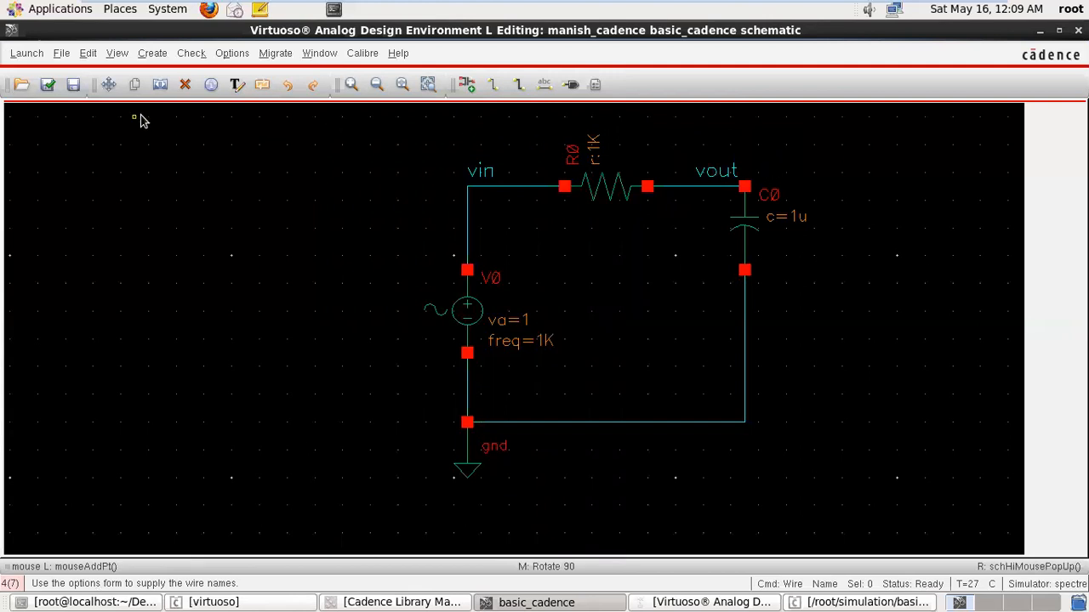
left_click(73, 84)
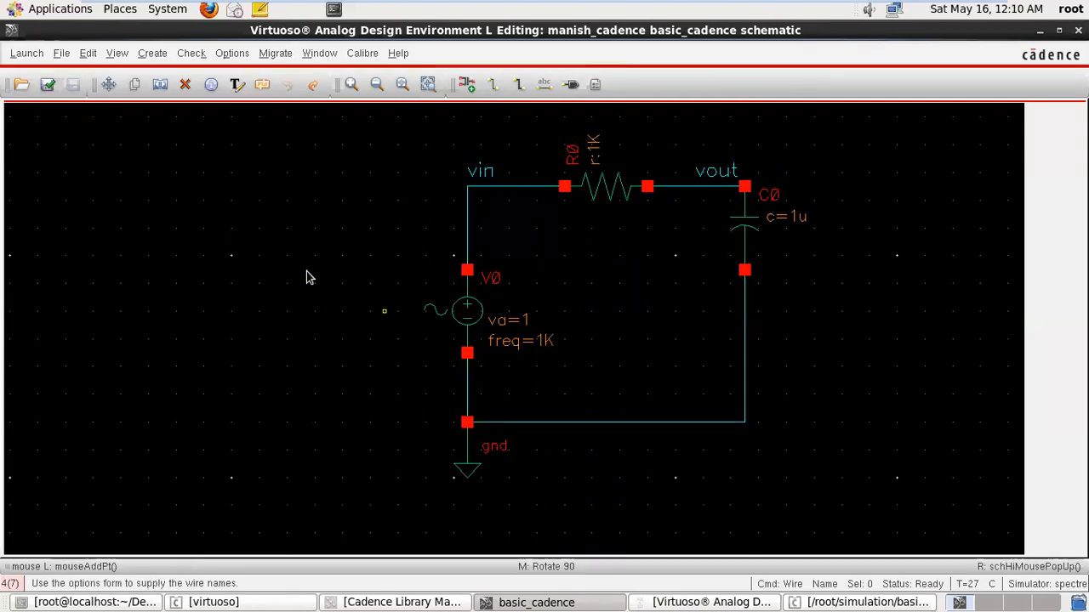
Step: Return to the Analog Design Environment window, restore it to its smaller size, and delete the vdd! output
left_click(743, 602)
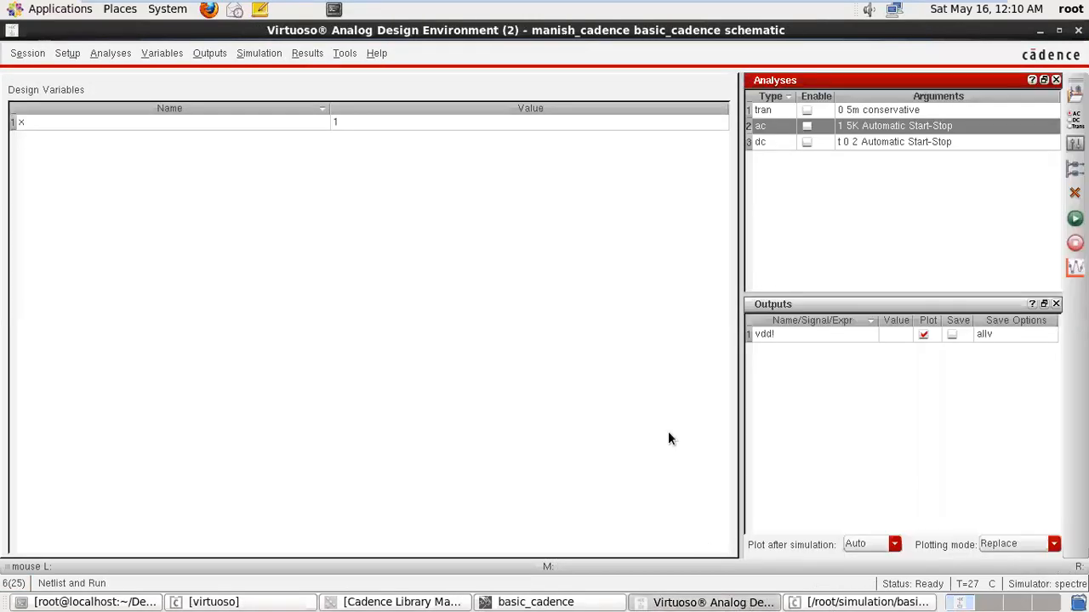
left_click(1059, 29)
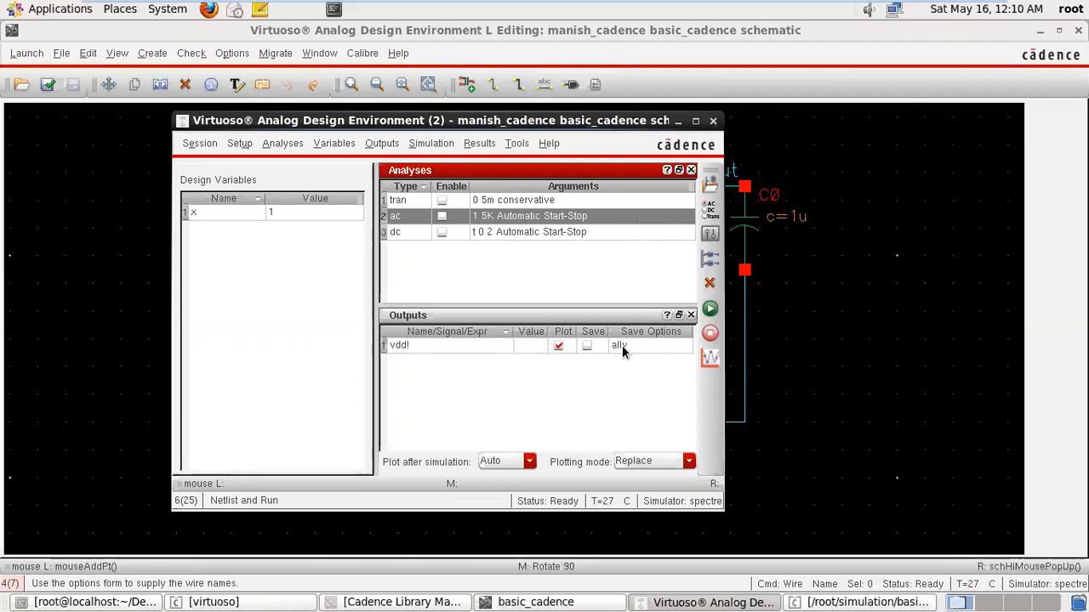
left_click(512, 344)
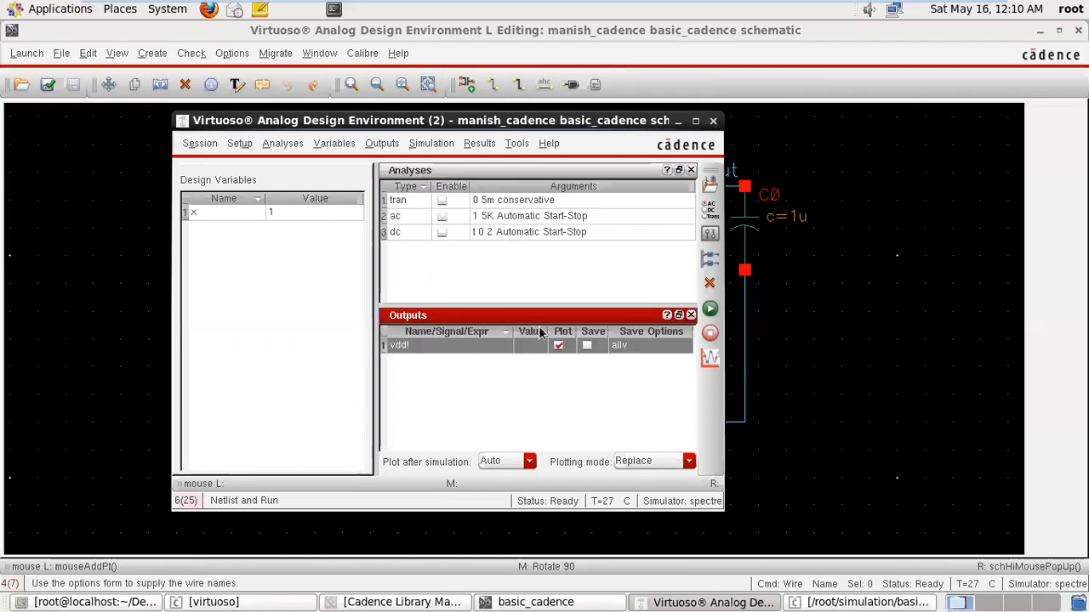
left_click(710, 287)
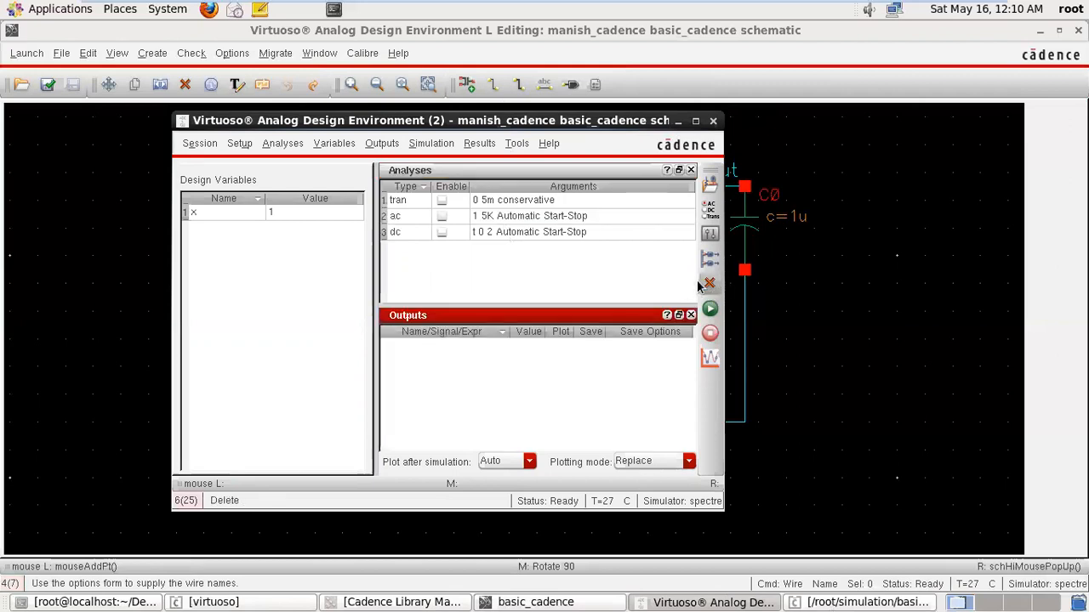
Step: Select the vout and vin nets on the schematic as outputs to plot, and return to the Analog Design Environment window
left_click(382, 144)
mouse_move(415, 219)
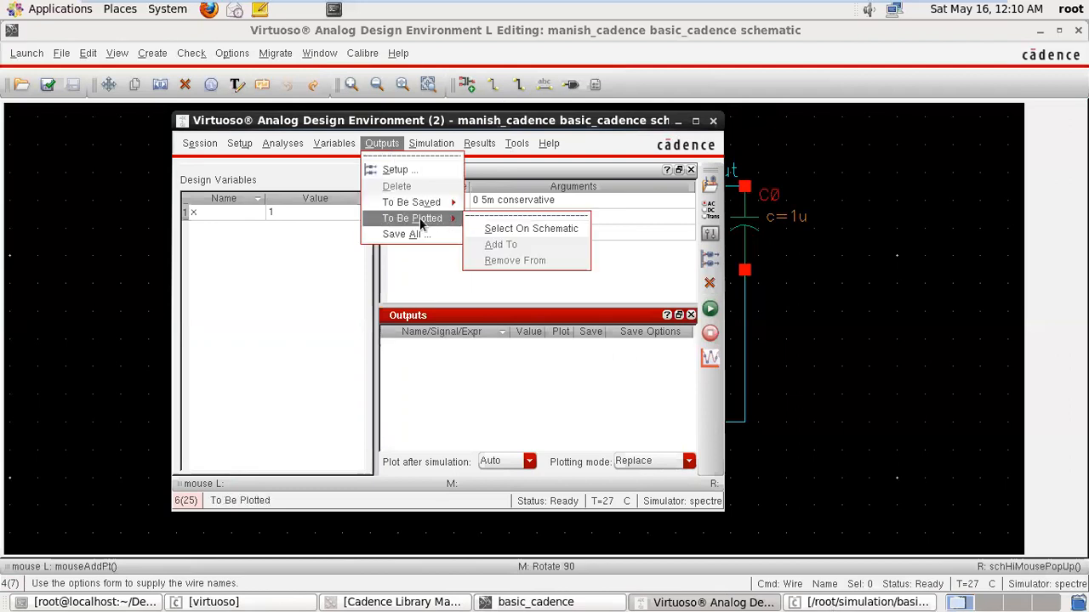
left_click(490, 231)
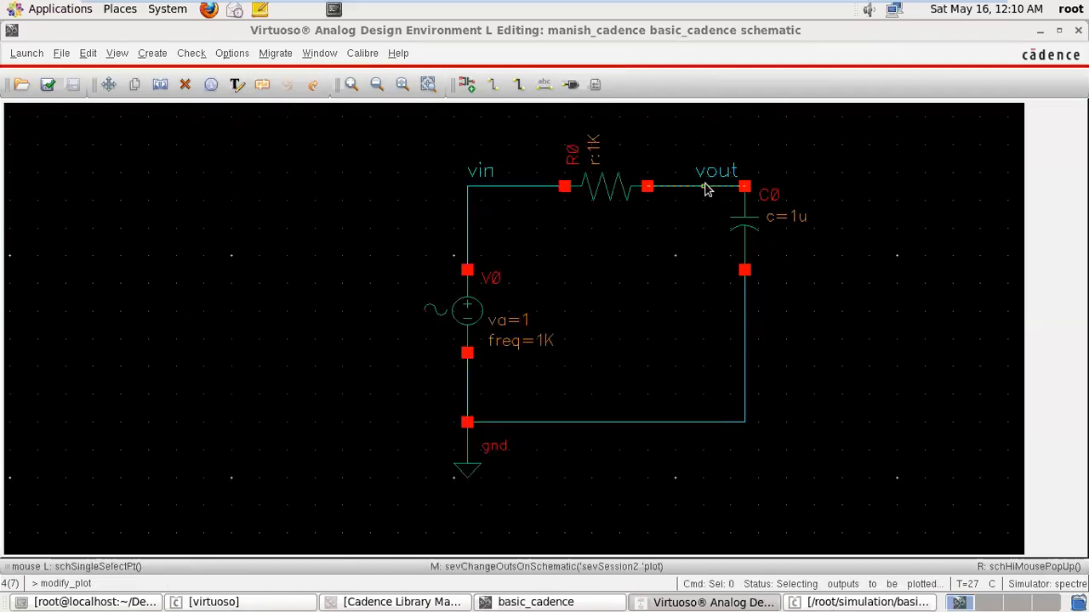
left_click(704, 189)
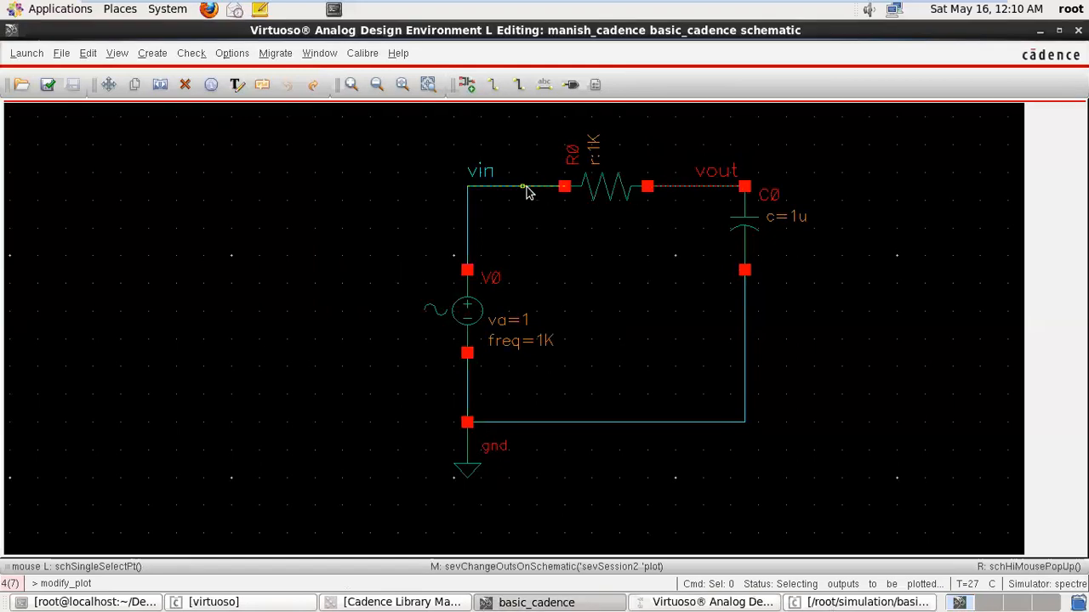
left_click(524, 193)
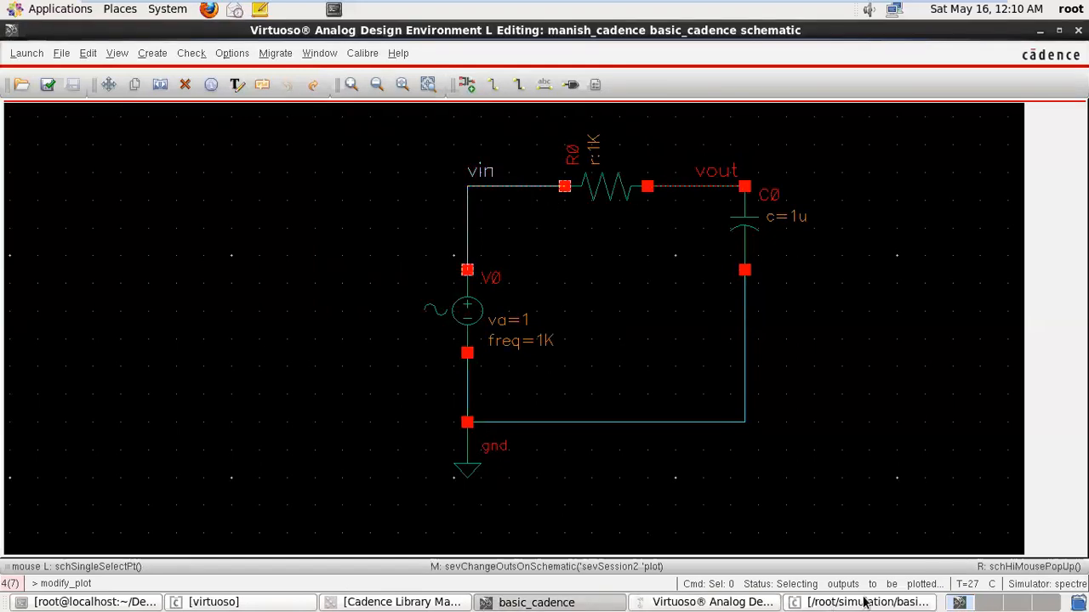
left_click(865, 602)
left_click(713, 602)
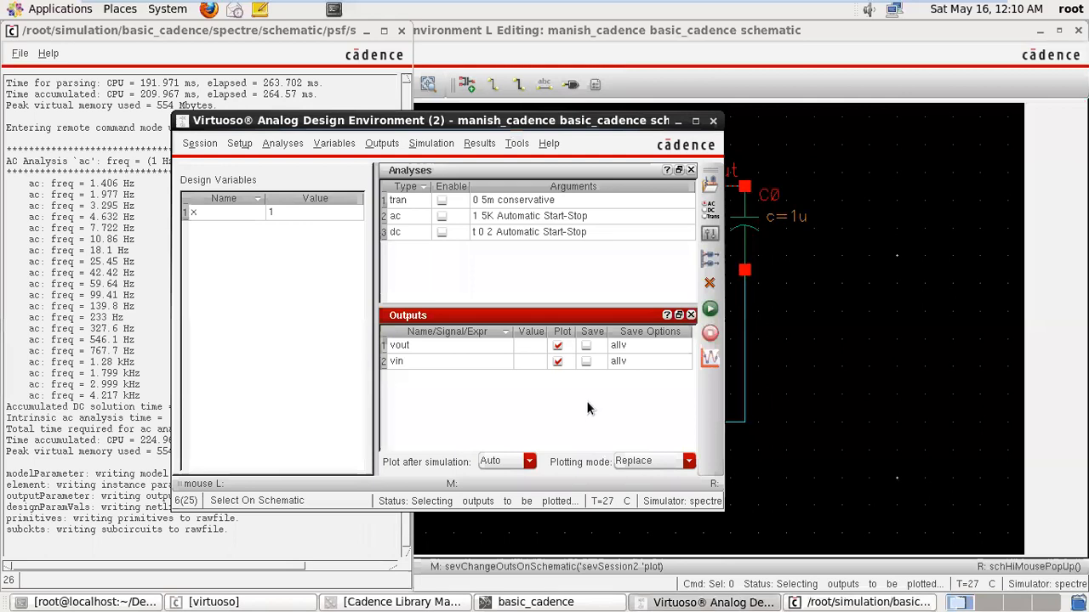
Step: Enable the tran analysis and run the simulation to plot the transient response of vout and vin
left_click(711, 309)
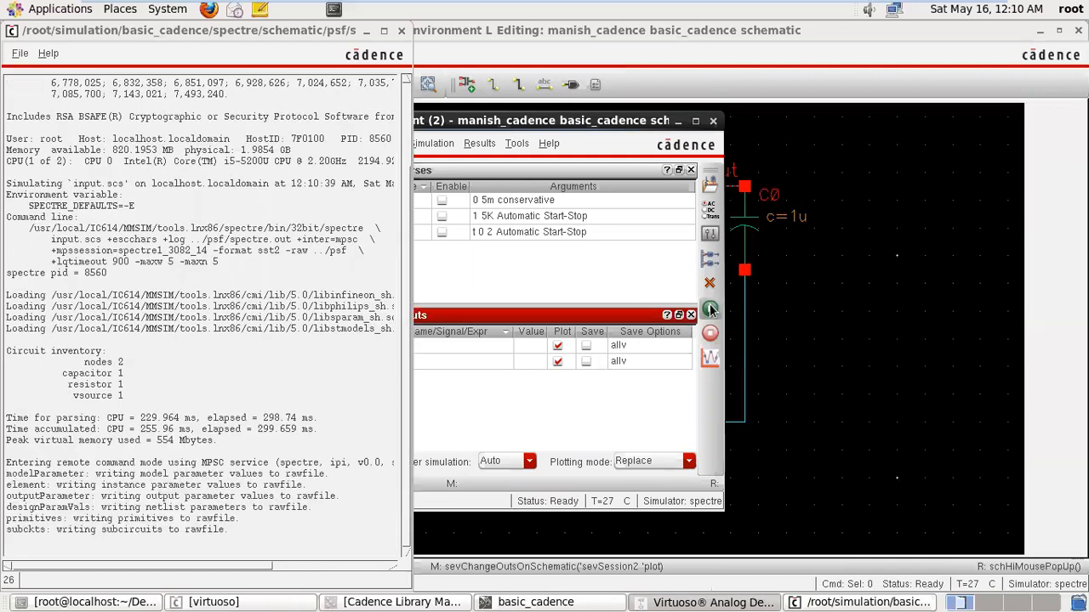
left_click(401, 31)
left_click(442, 200)
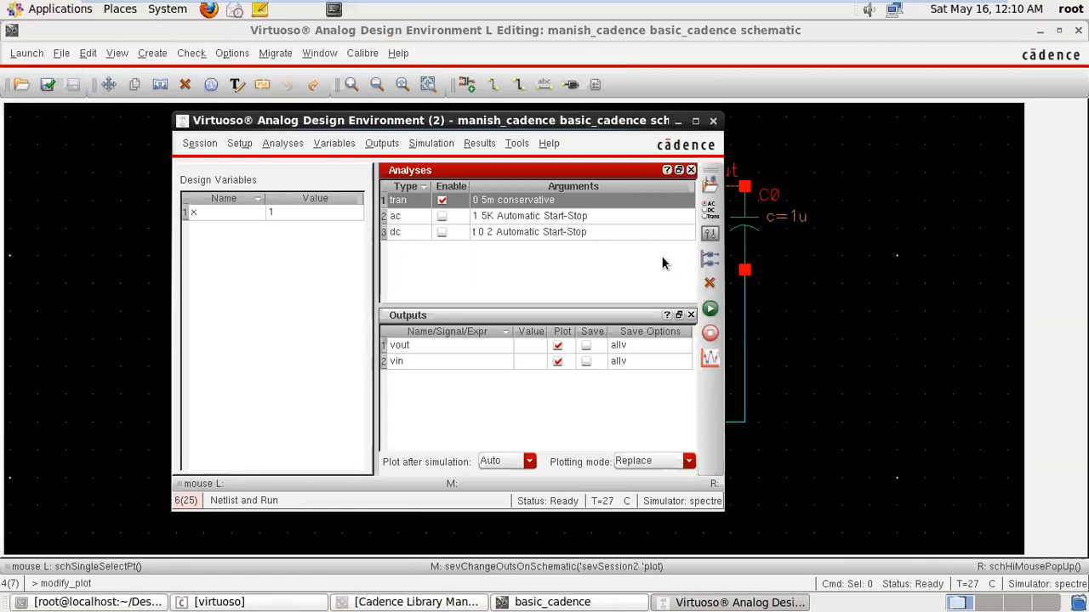
left_click(709, 311)
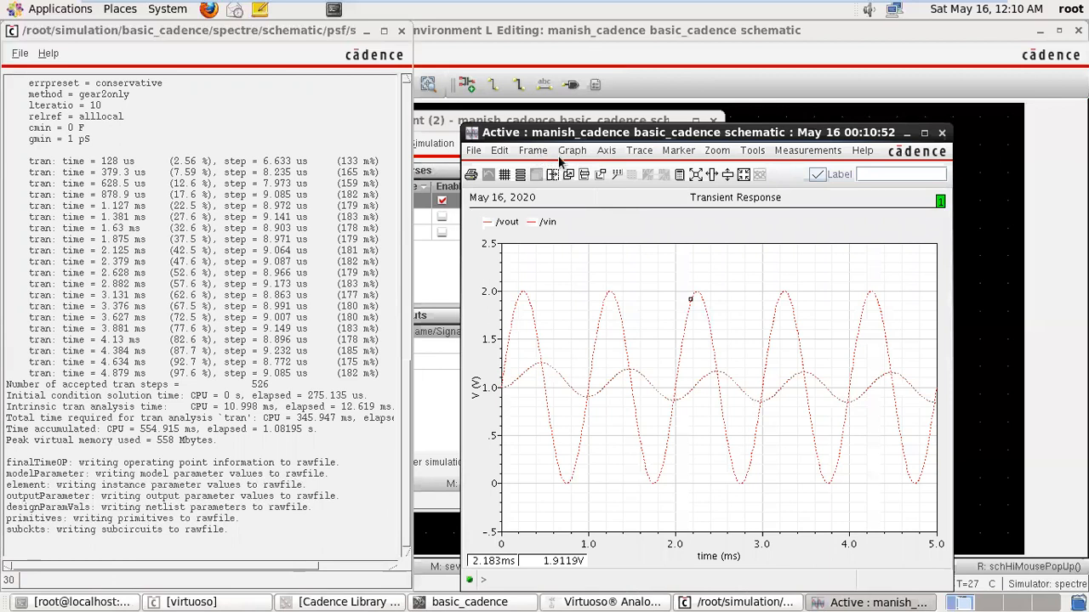
Step: Split the transient plot into separate strips for vout and vin, and close the waveform and simulation log windows after viewing
left_click(605, 151)
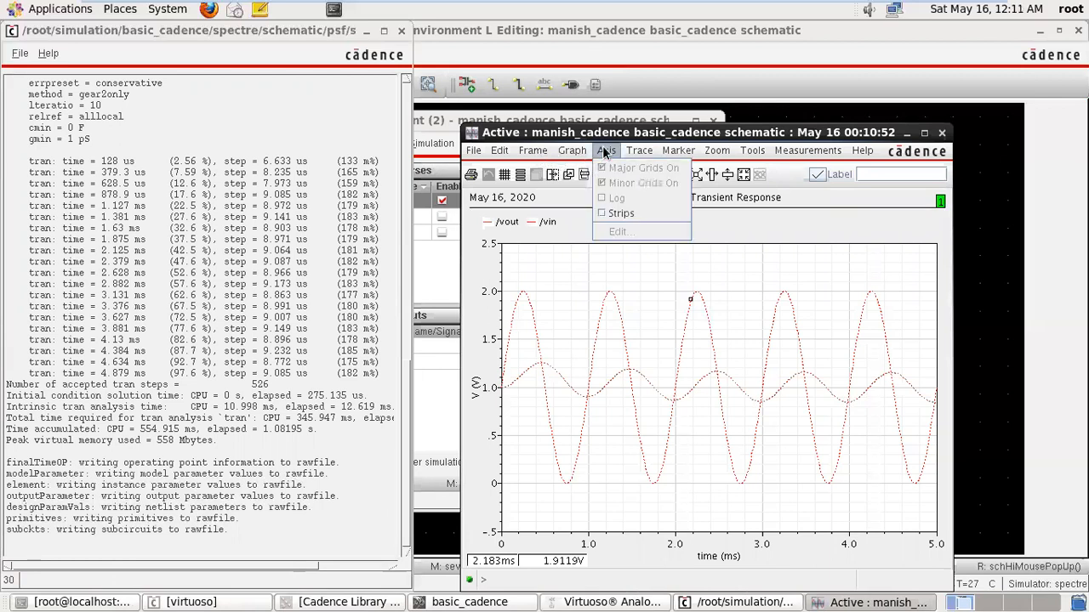
left_click(600, 215)
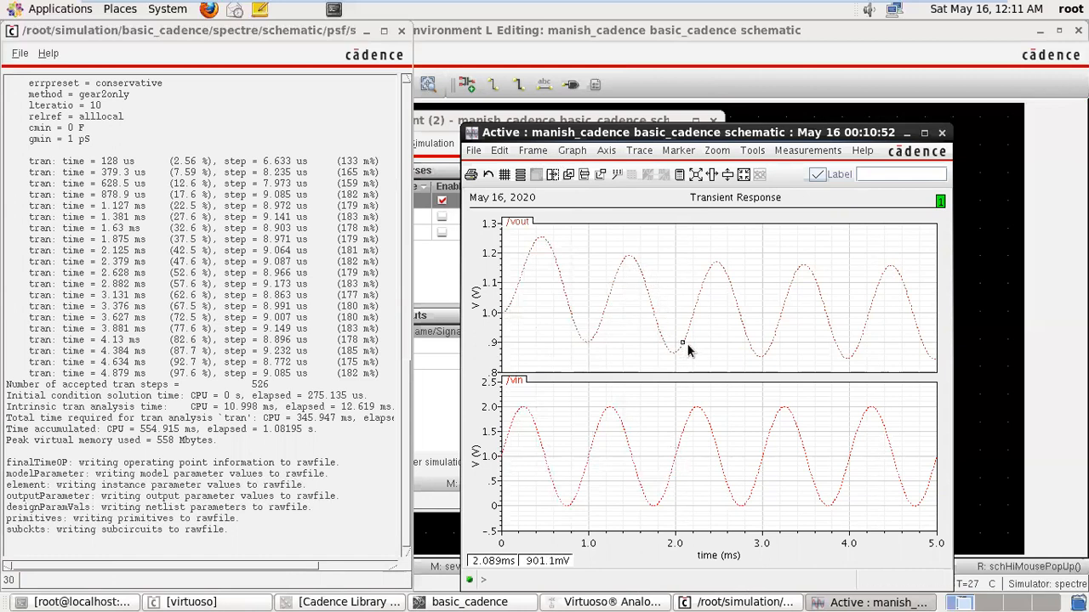
left_click(733, 293)
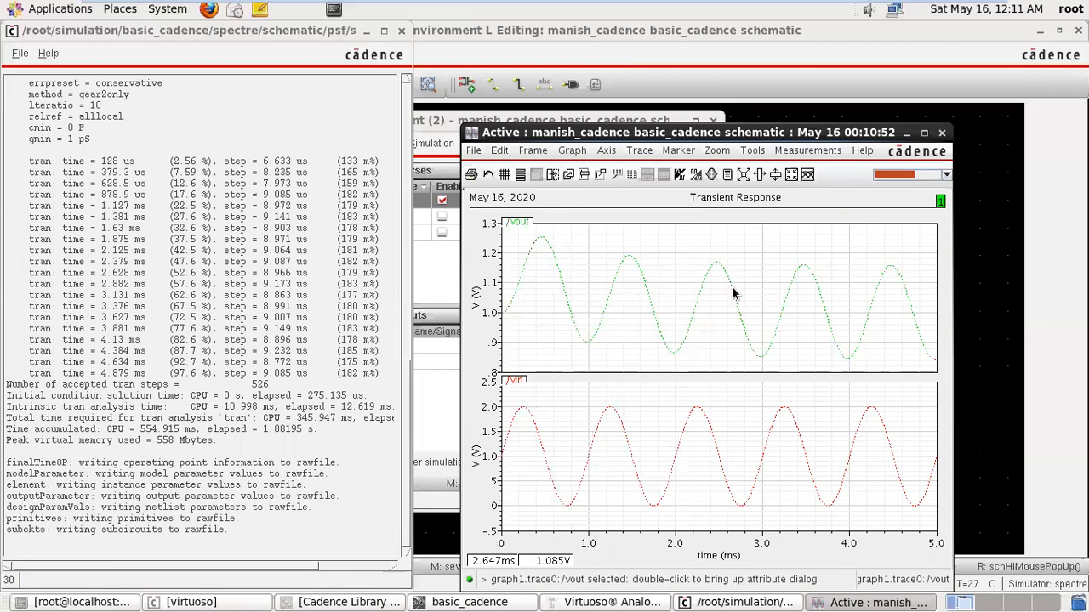
left_click(554, 306)
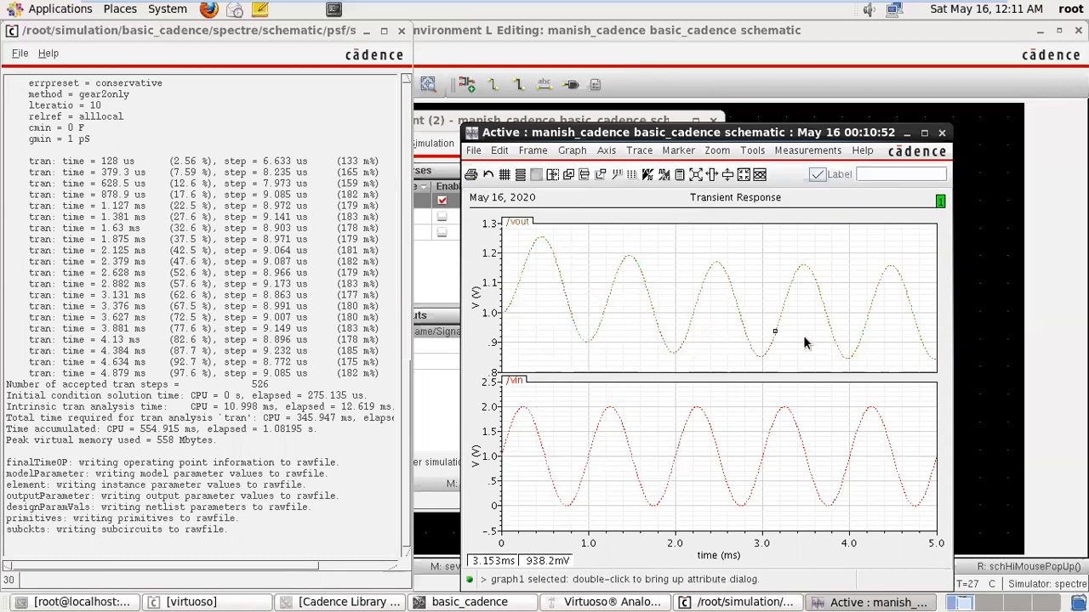
left_click(942, 134)
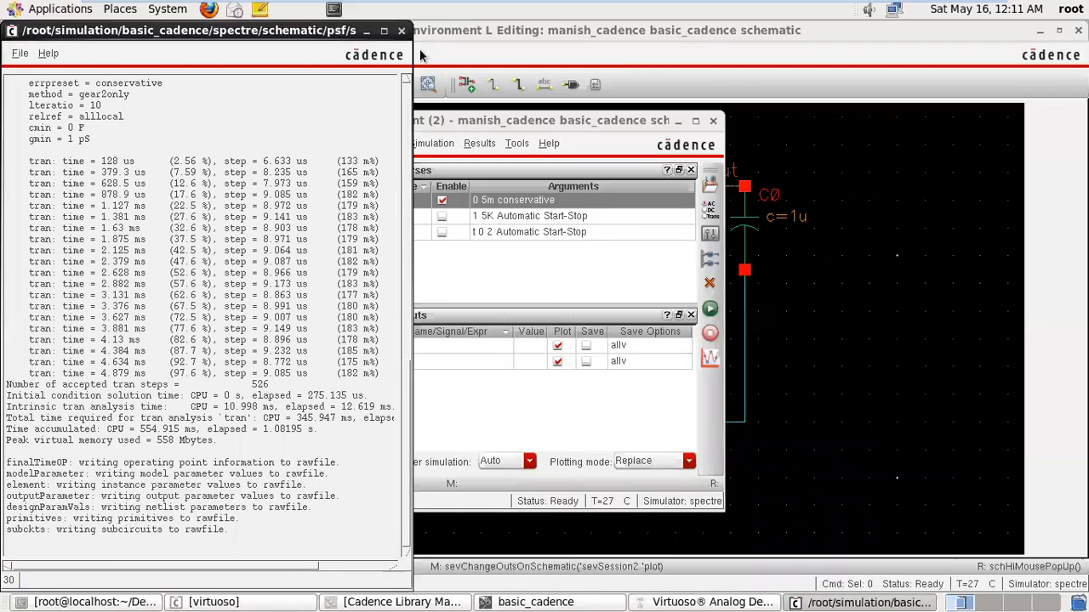
left_click(400, 31)
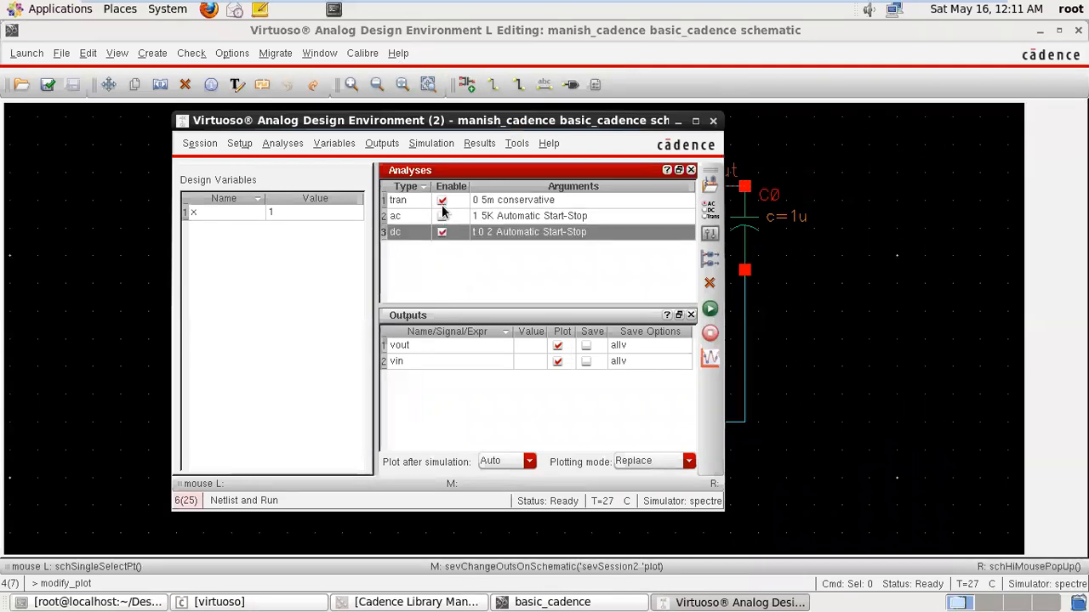
Step: Disable the tran analysis, enable only ac, check its frequency sweep settings without changing them, and run the simulation
left_click(441, 231)
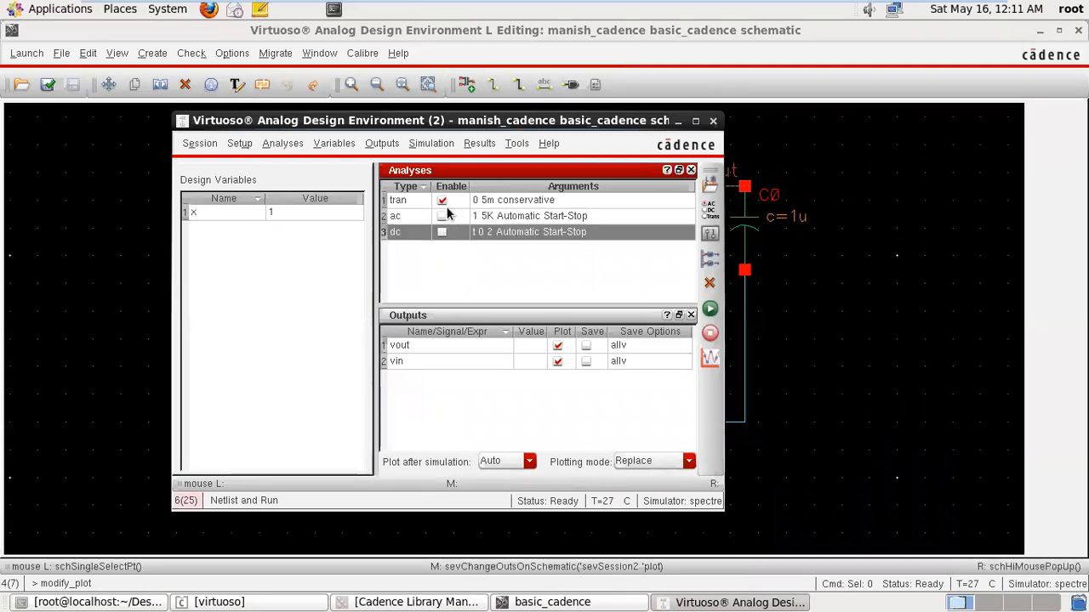
left_click(441, 201)
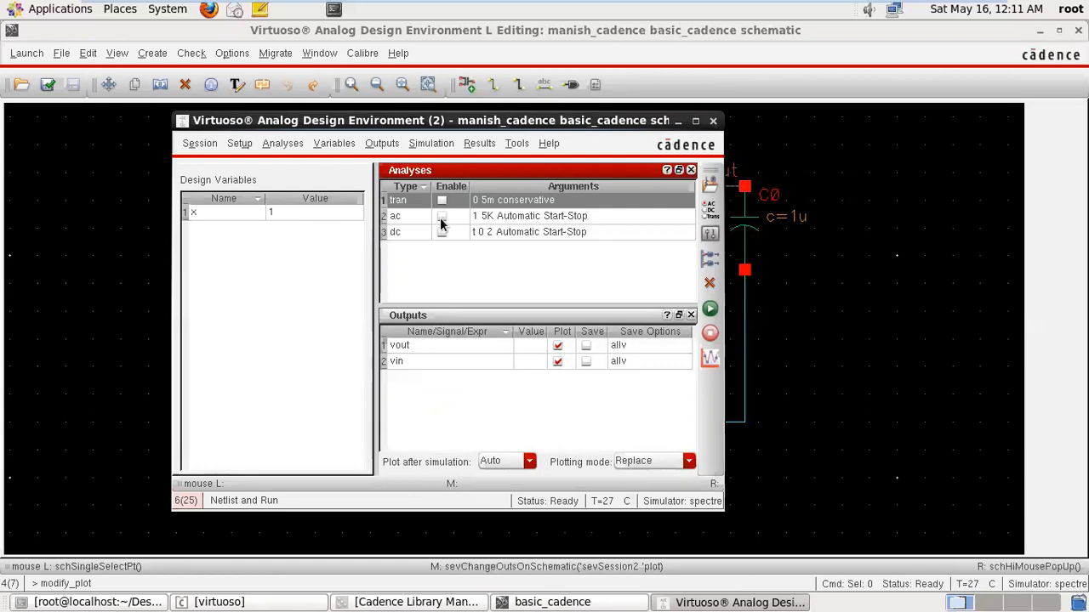
left_click(441, 217)
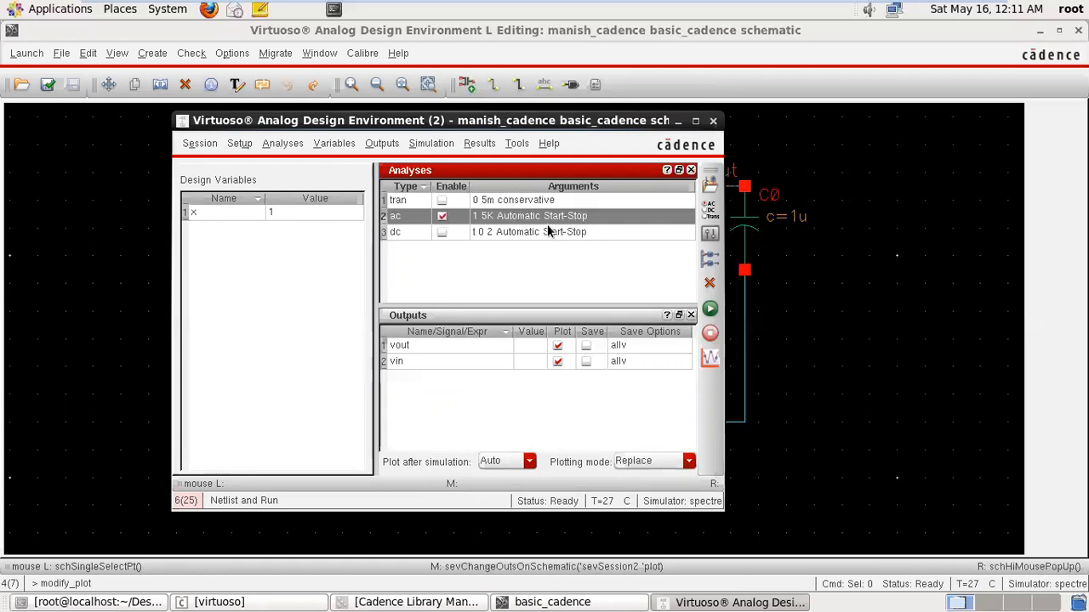
left_click(708, 210)
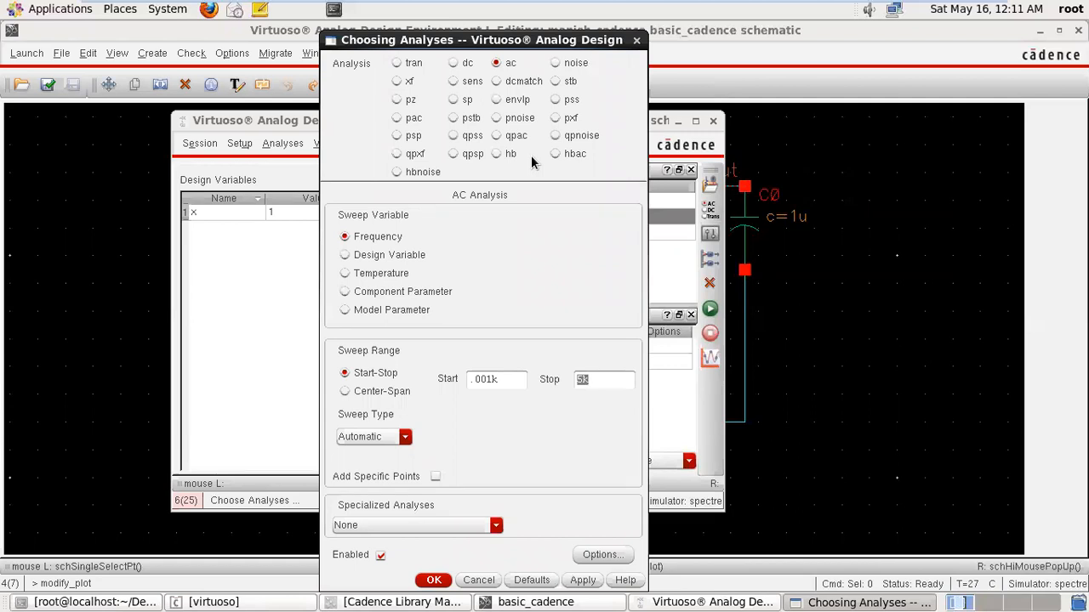
left_click(636, 40)
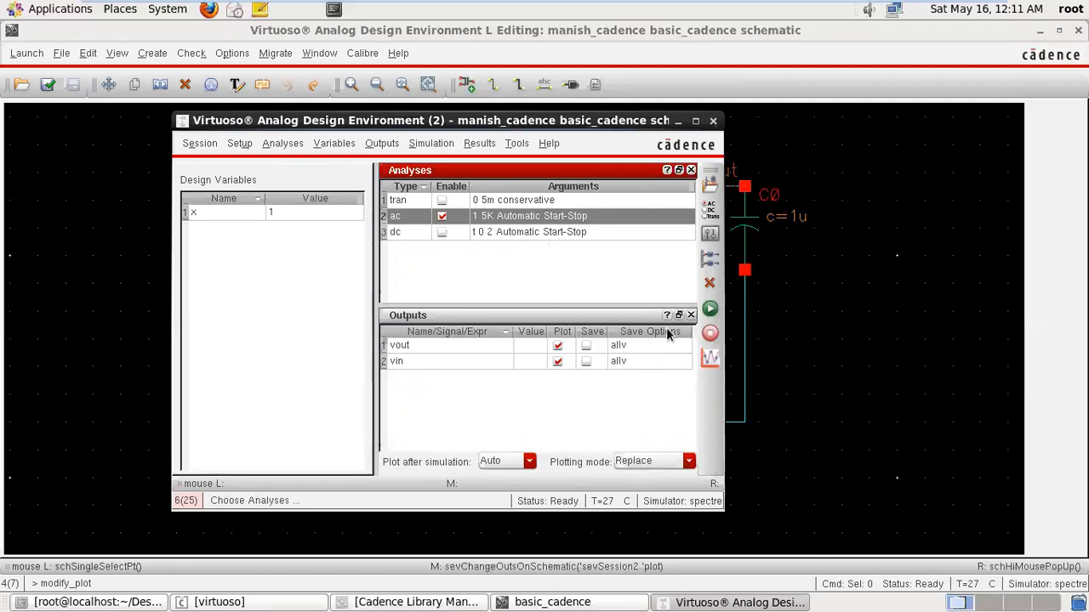
left_click(710, 309)
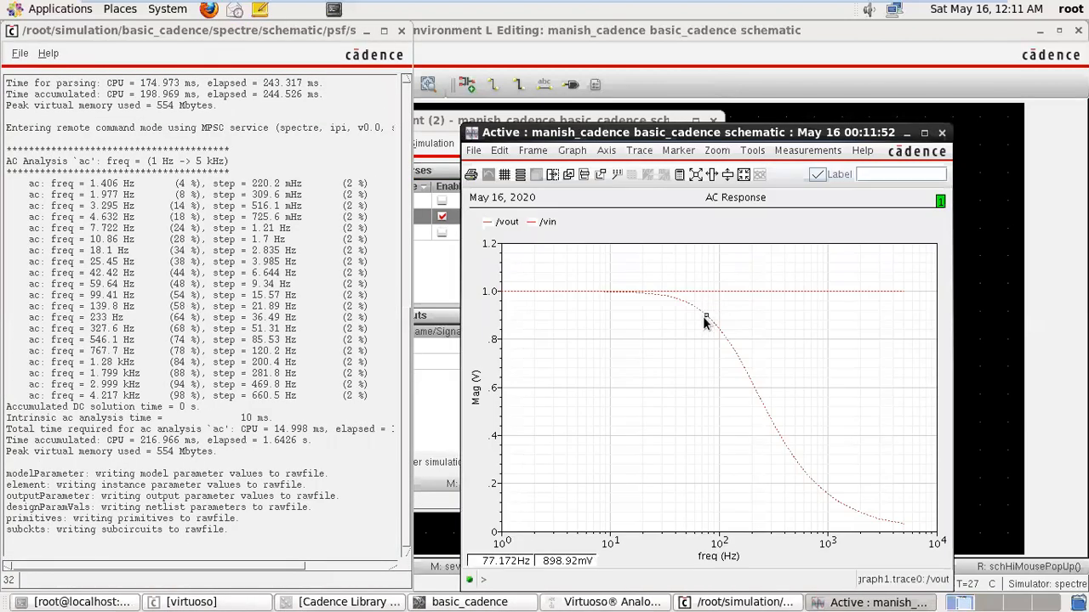
Step: Split the AC response into strips and set the vout trace's line thickness to Bold
left_click(604, 151)
left_click(606, 214)
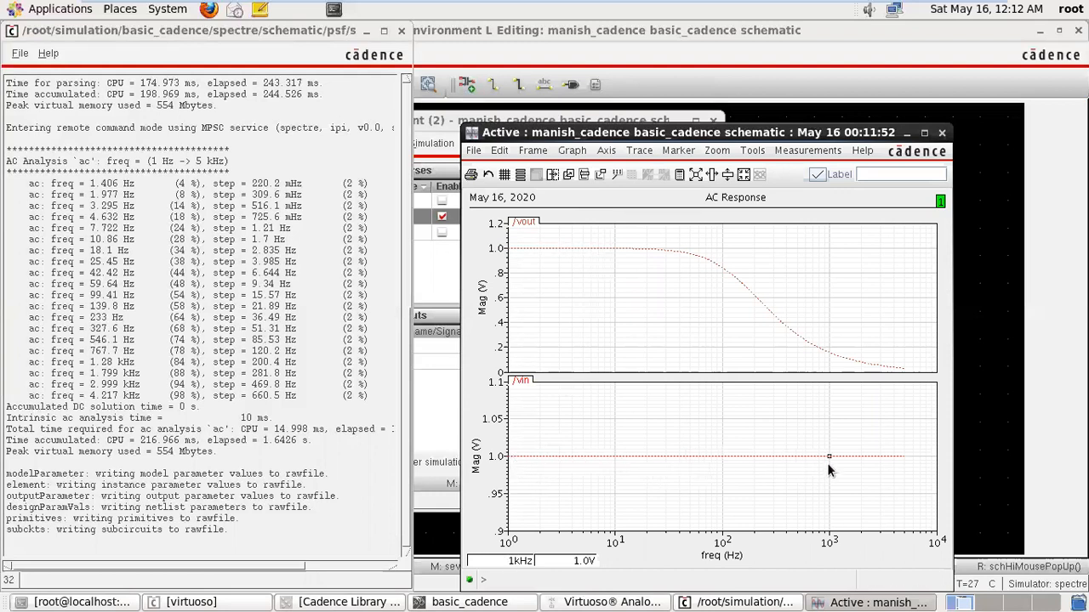
left_click(717, 266)
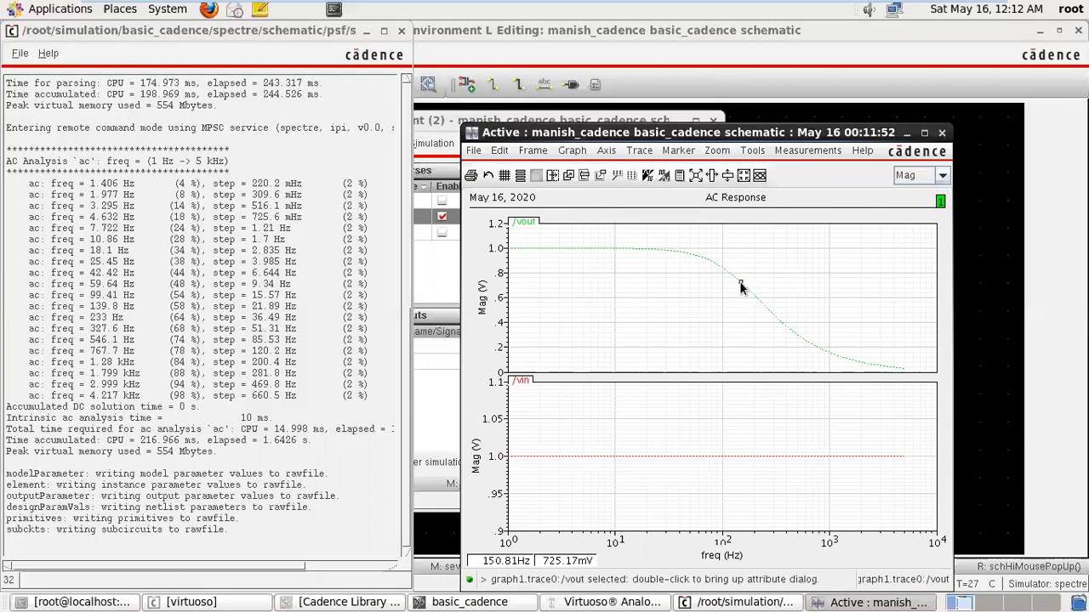
double_click(740, 289)
left_click(629, 152)
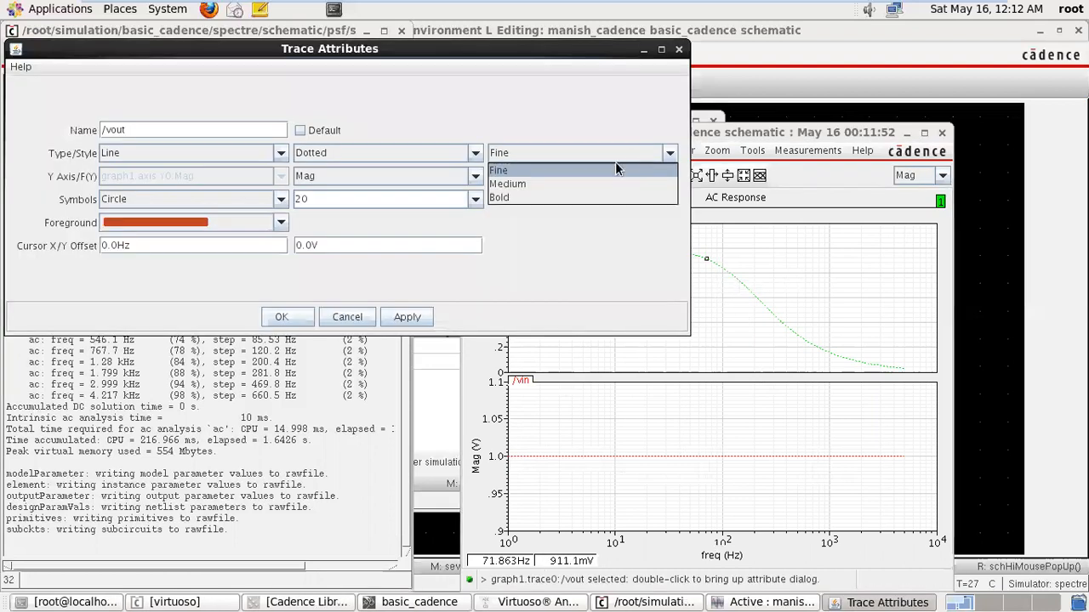
left_click(575, 196)
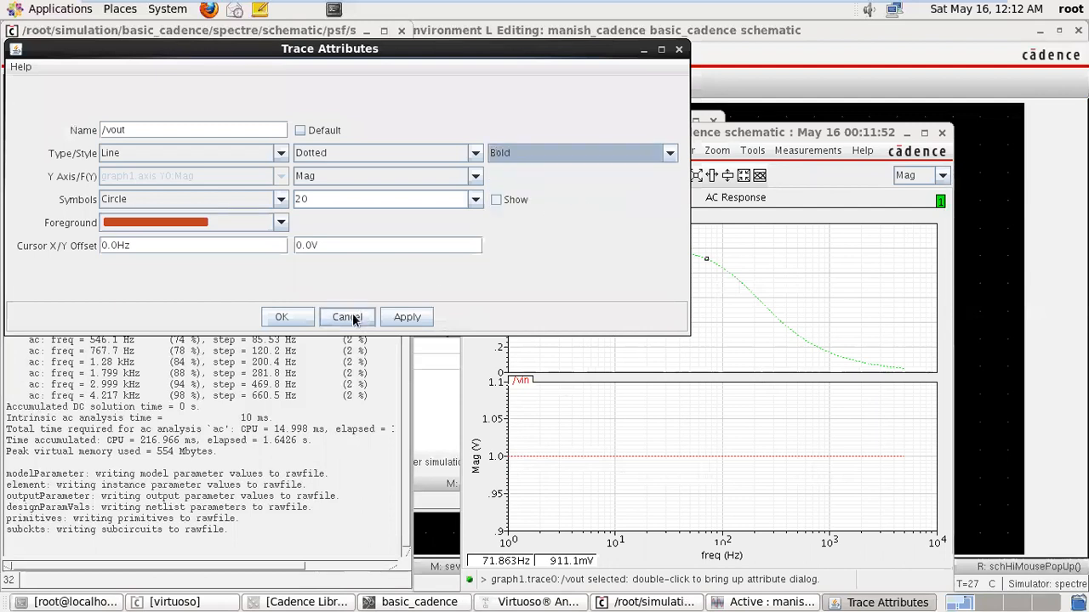
left_click(394, 317)
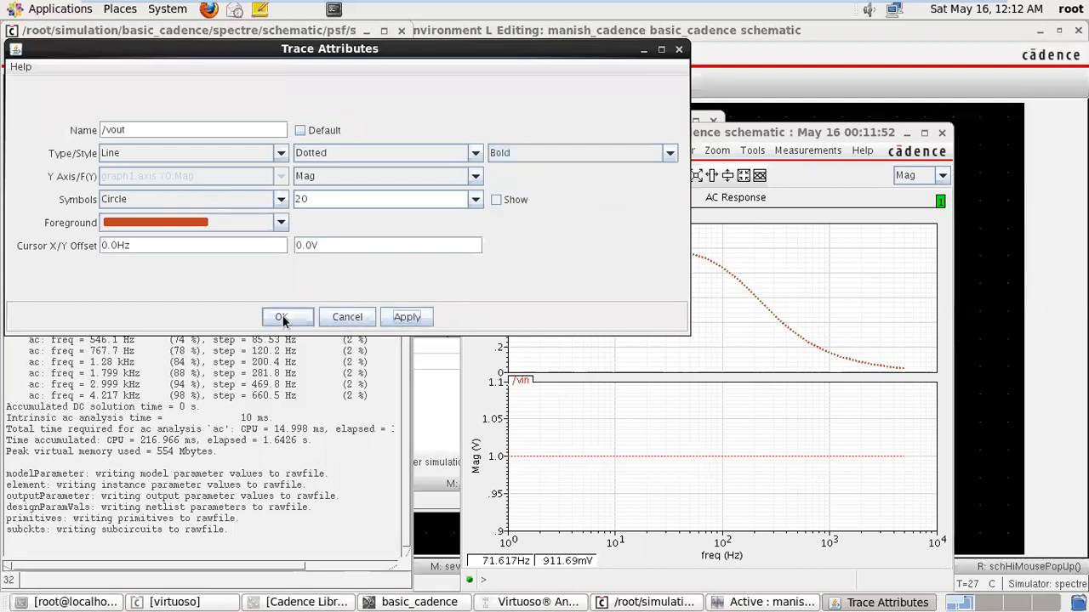
left_click(282, 318)
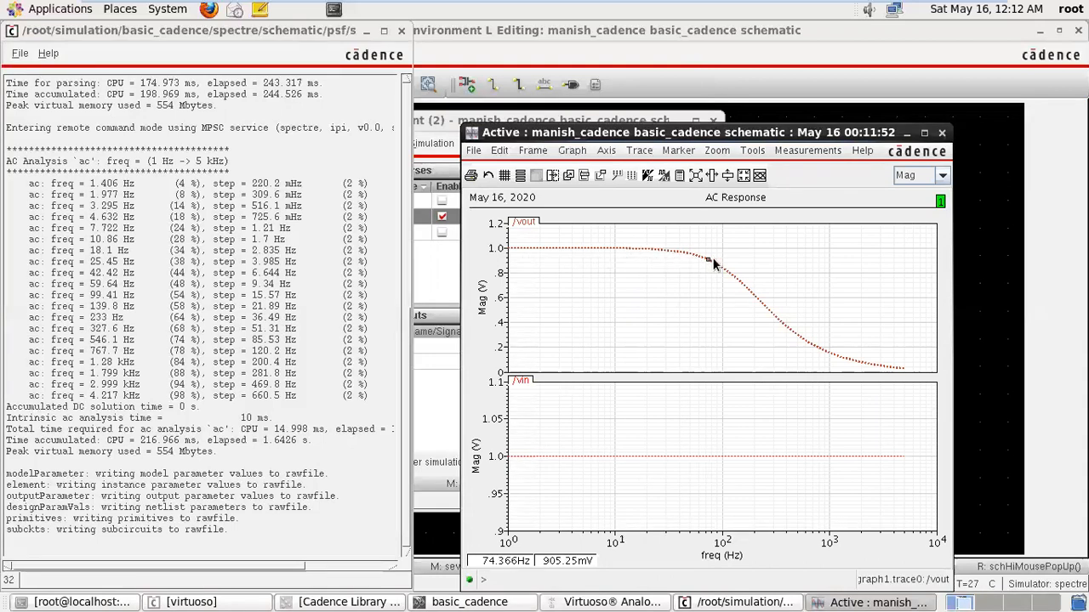
Step: Minimize the simulation log and close the AC response waveform window
left_click(849, 360)
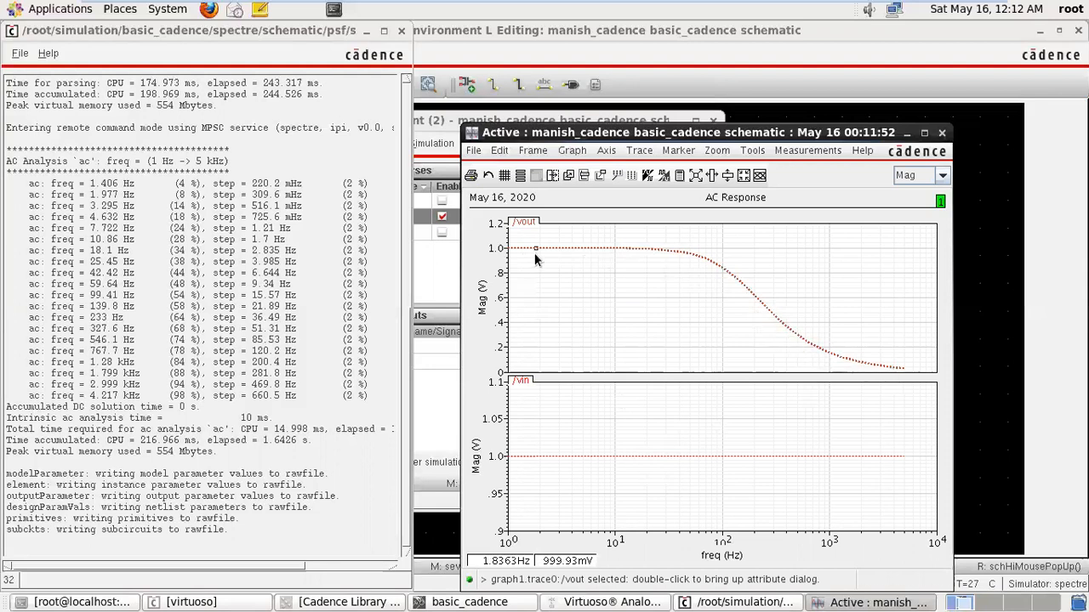
left_click(383, 30)
left_click(941, 132)
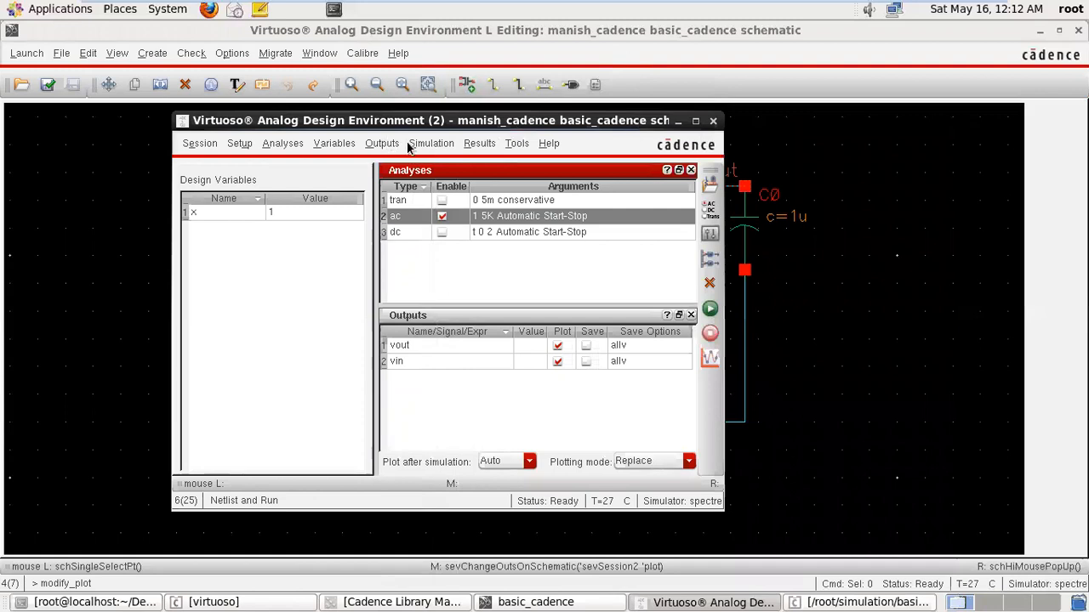
Step: Direct-plot the AC Gain & Phase of vout relative to vin by picking both nets, and maximize the plot window
left_click(478, 144)
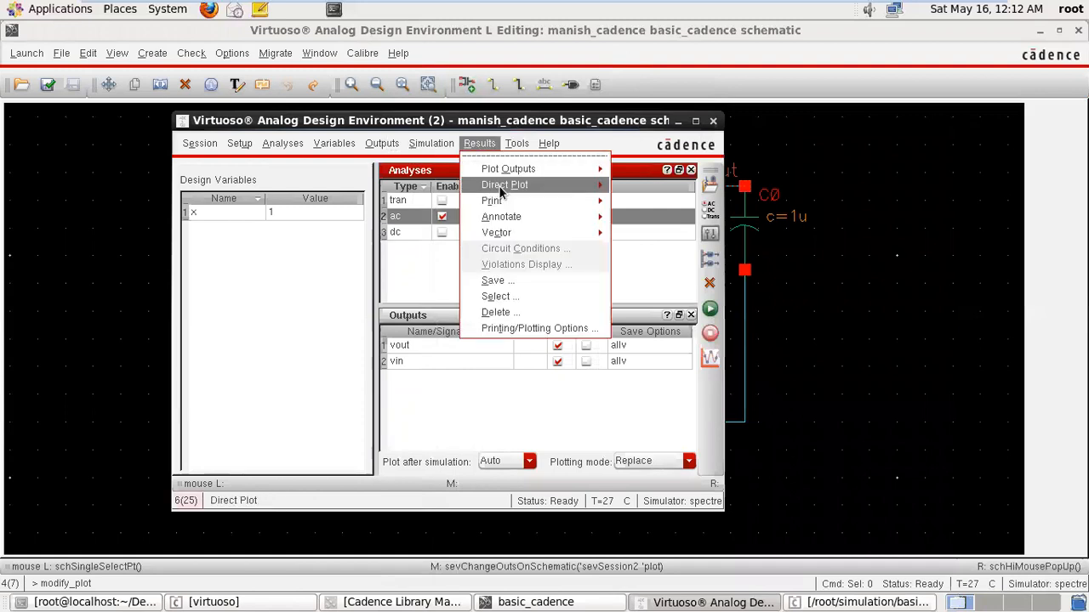
mouse_move(498, 189)
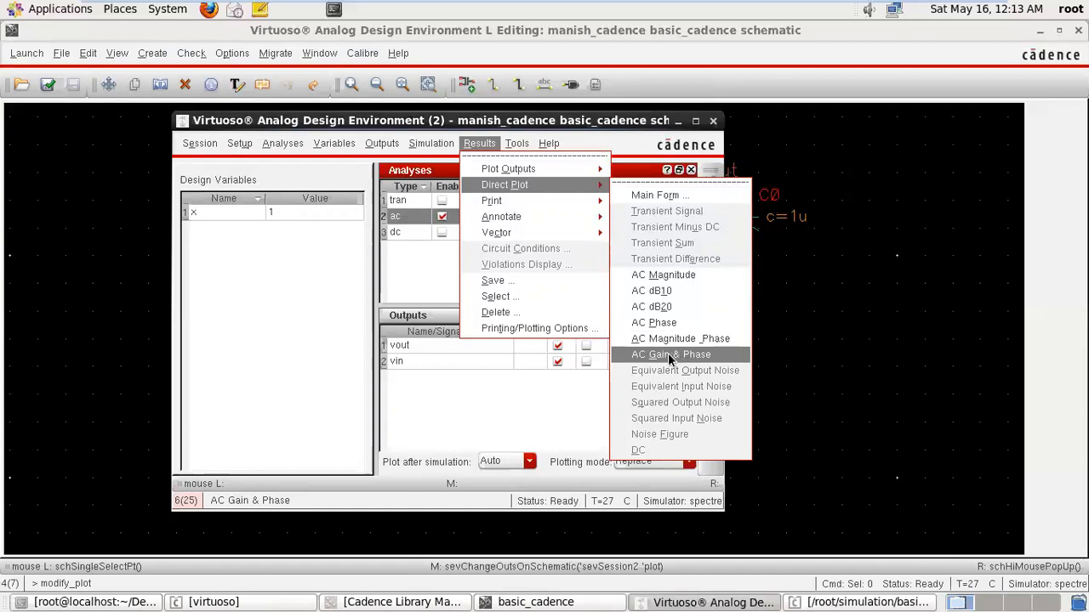
left_click(668, 356)
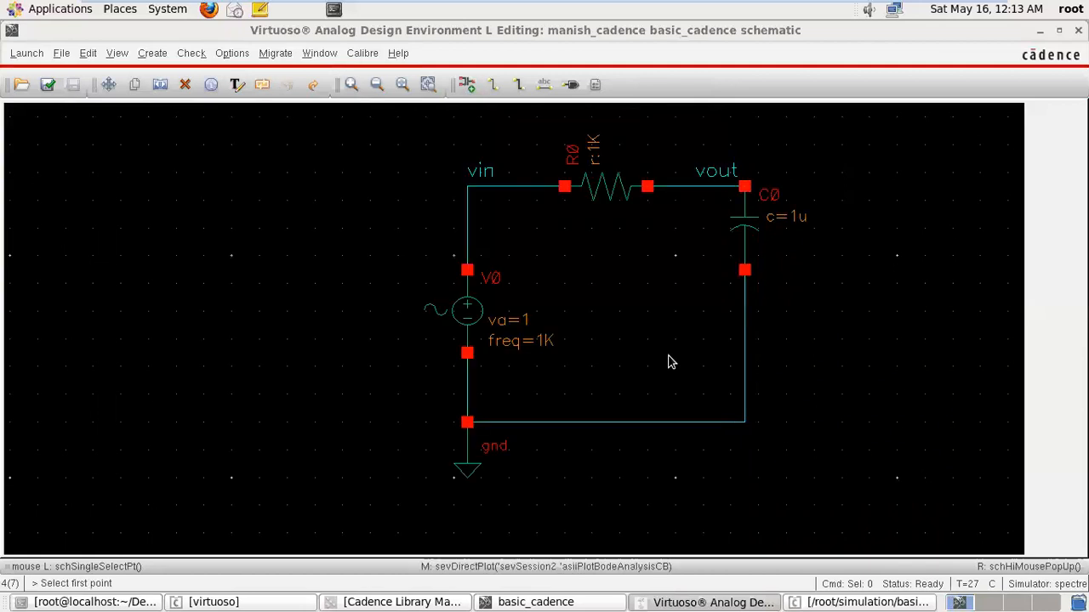
left_click(706, 187)
left_click(501, 189)
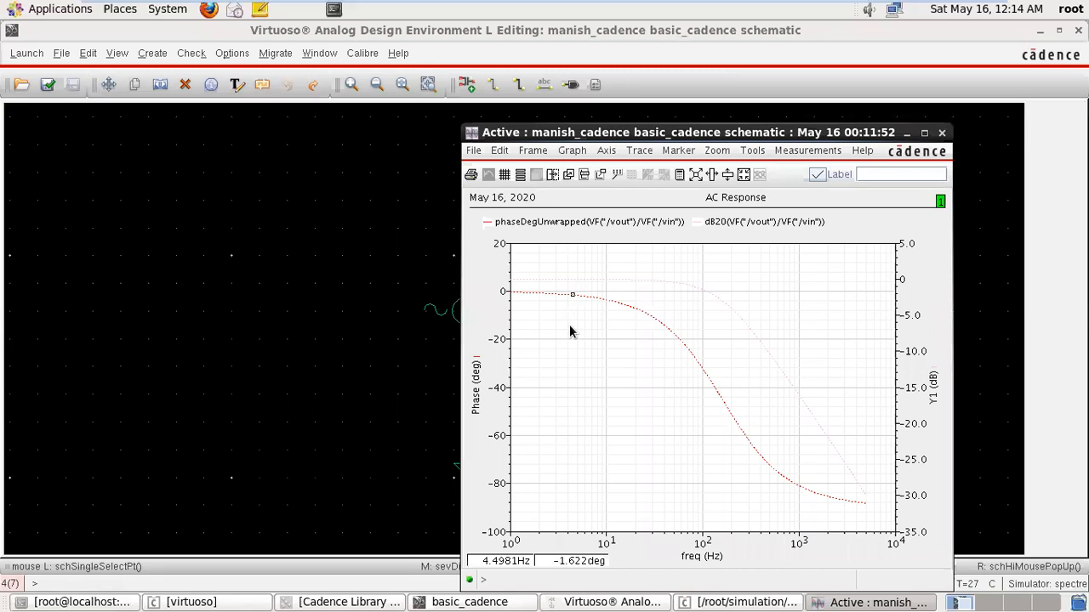
left_click(923, 134)
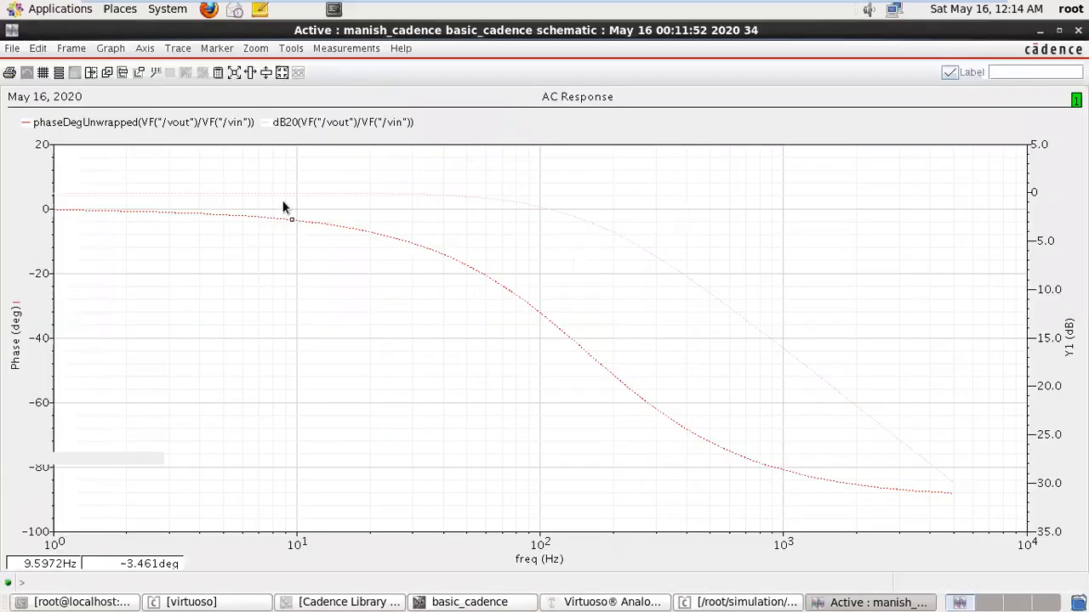
Step: Set the phase trace's line thickness to Bold in the gain and phase plot
left_click(403, 242)
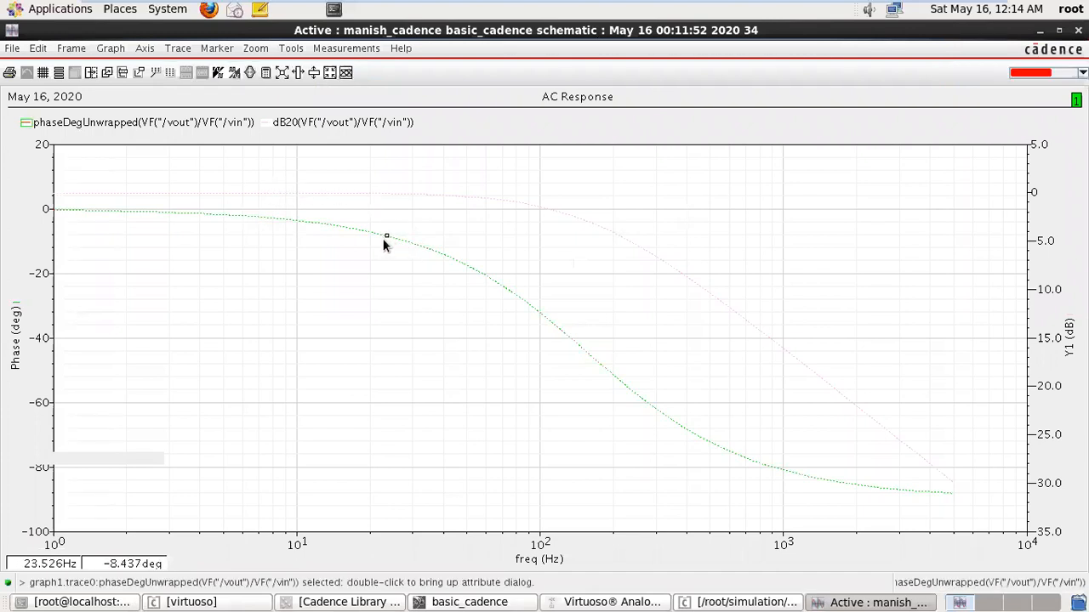
double_click(381, 237)
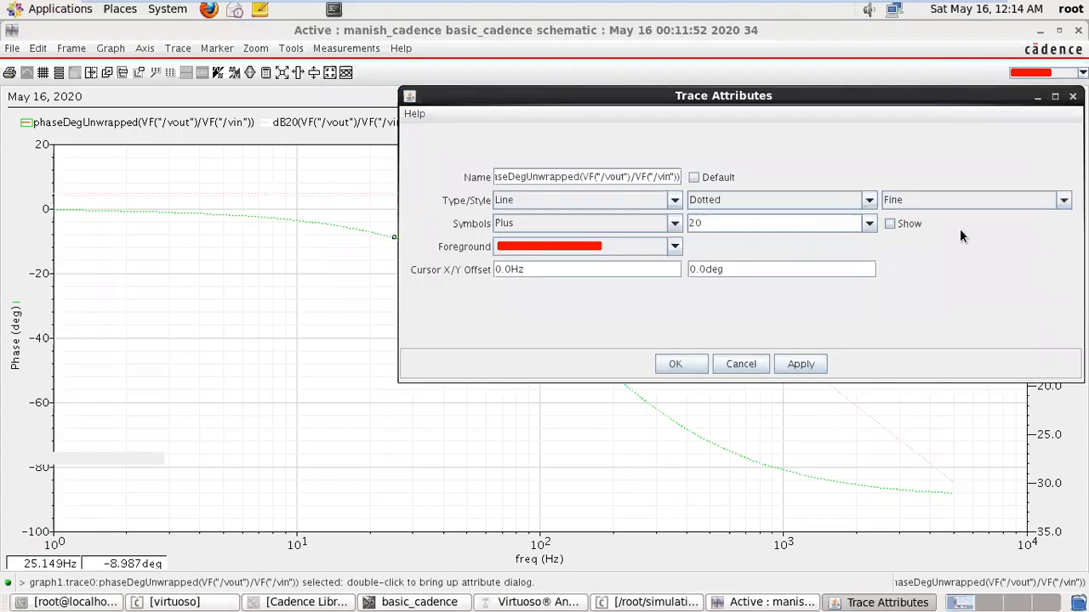
left_click(954, 202)
left_click(930, 254)
left_click(1046, 199)
left_click(946, 244)
left_click(688, 363)
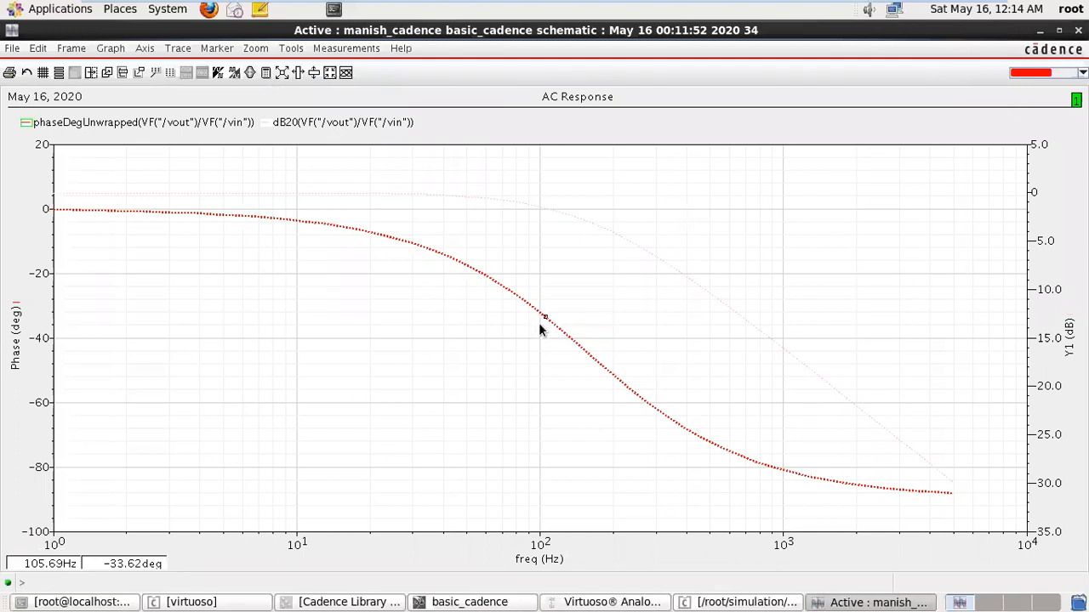
Step: Examine the phase and gain traces along their curves and close the AC response window
left_click(537, 315)
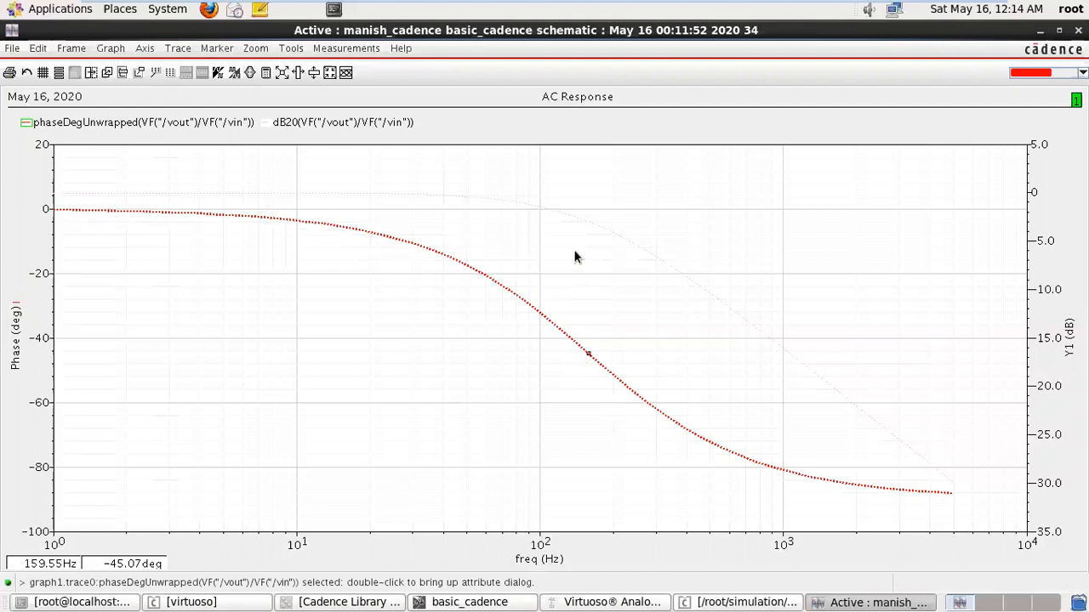
left_click(574, 223)
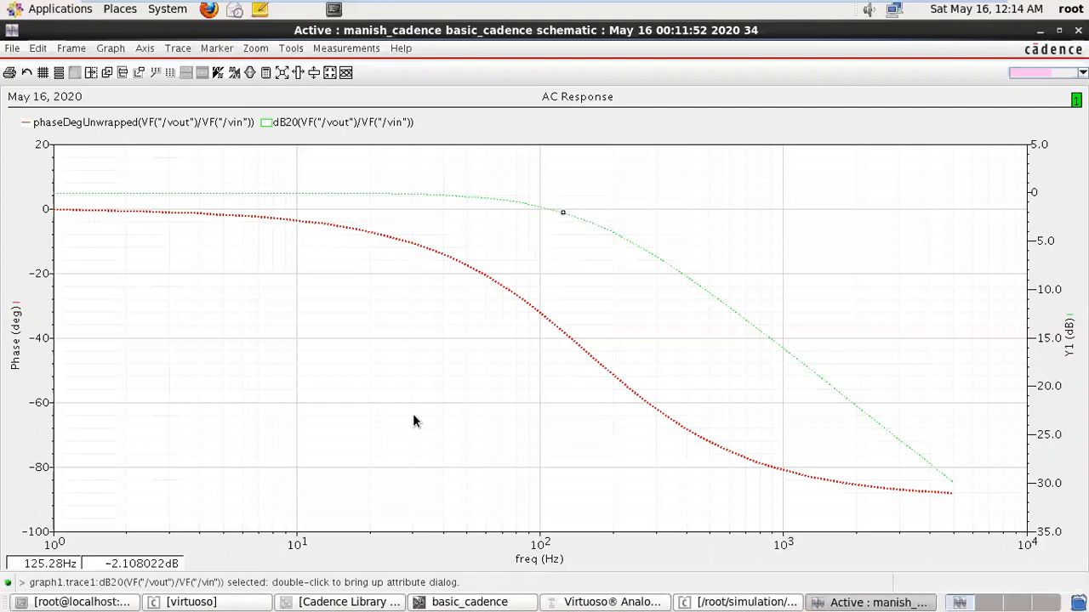
left_click(96, 444)
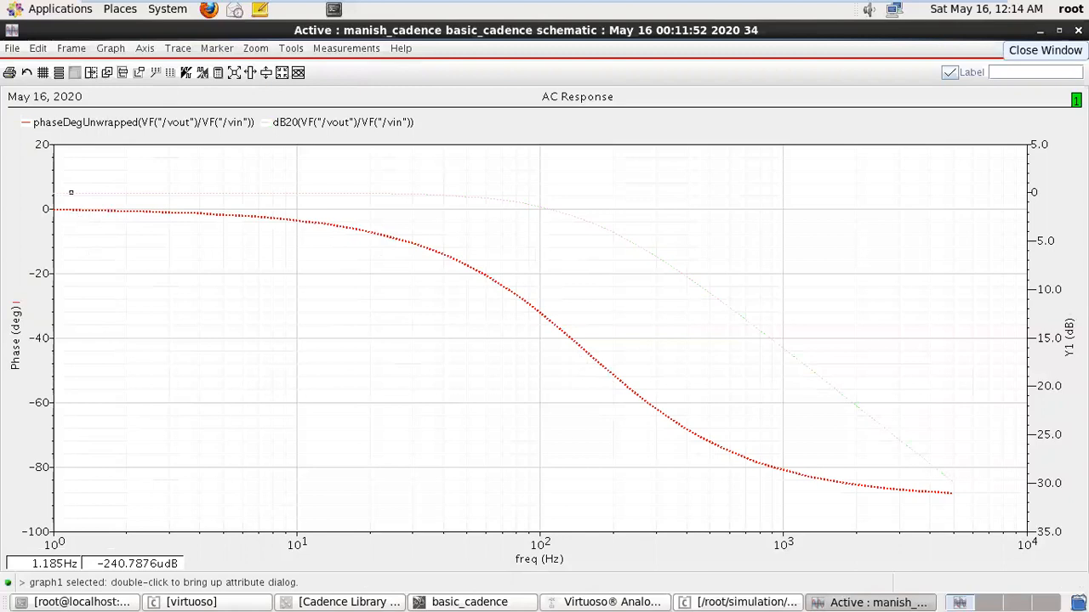
left_click(1078, 29)
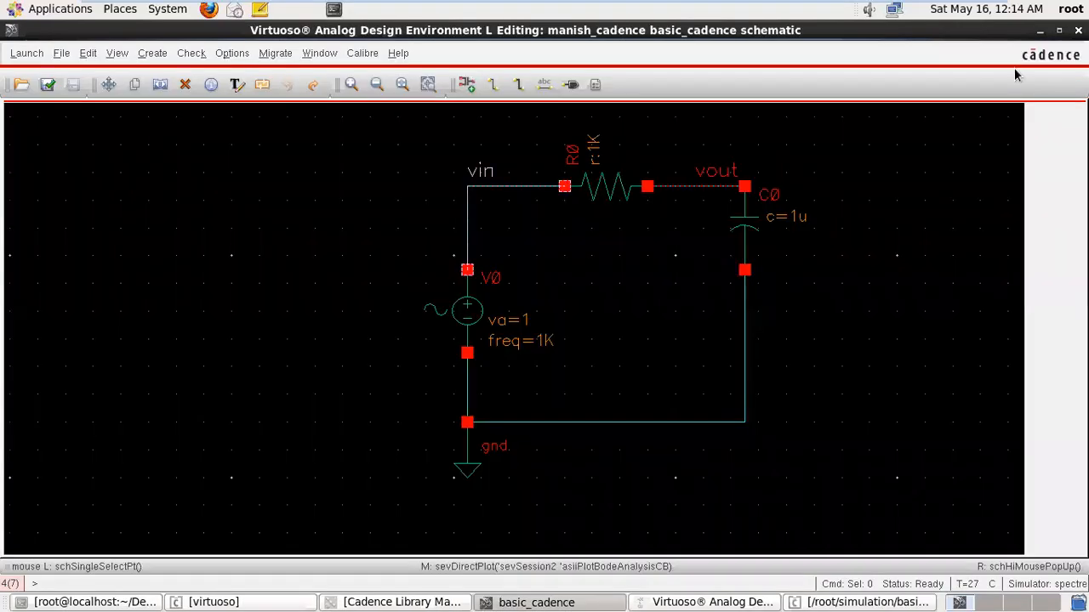
Step: Disable the ac analysis, enable only dc, and run the simulation
left_click(763, 602)
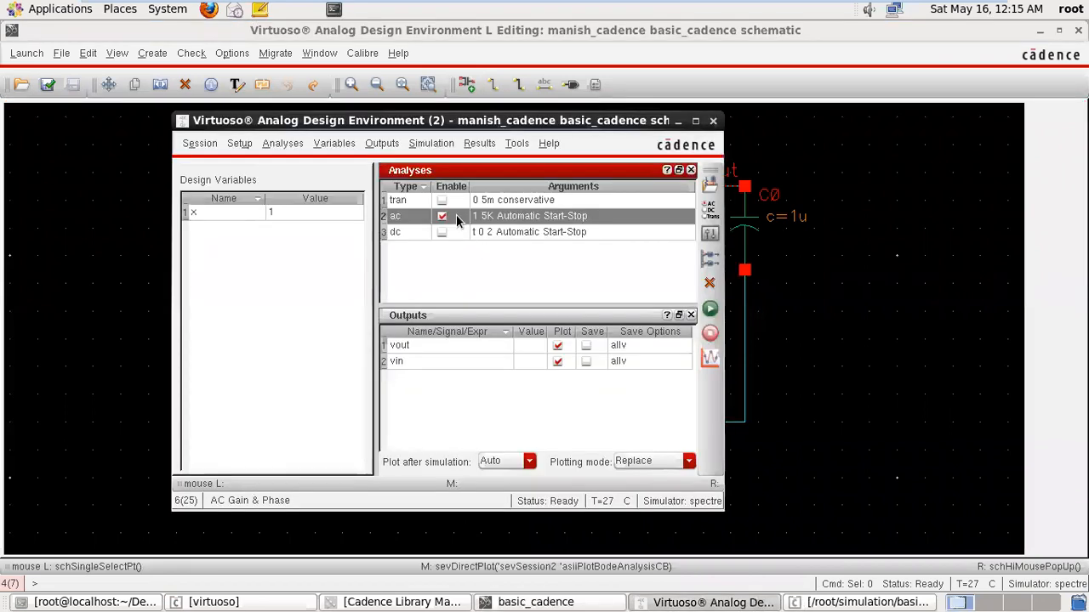
left_click(442, 218)
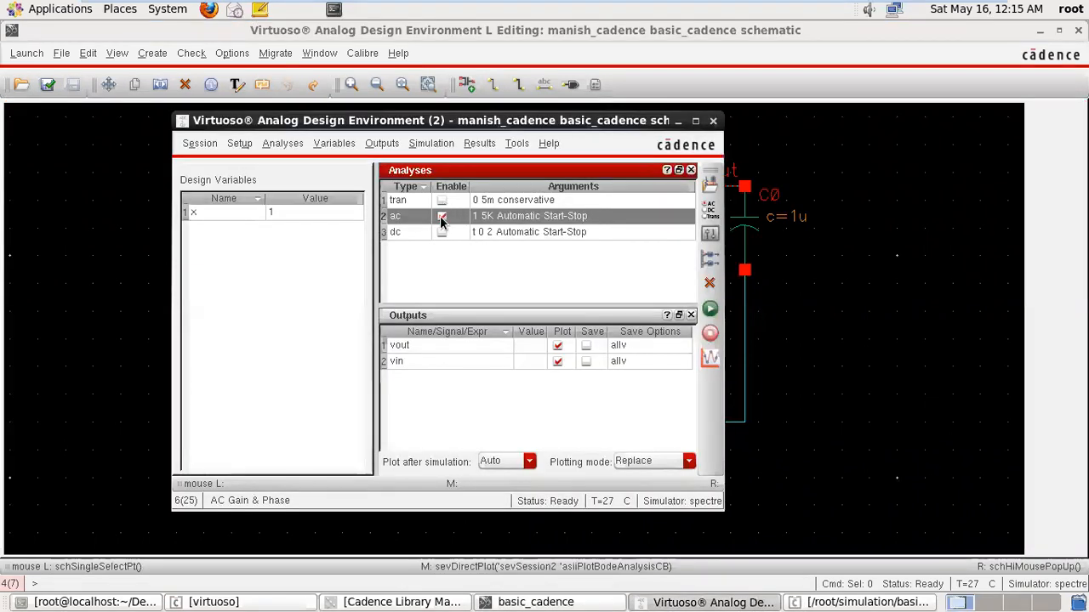
left_click(442, 232)
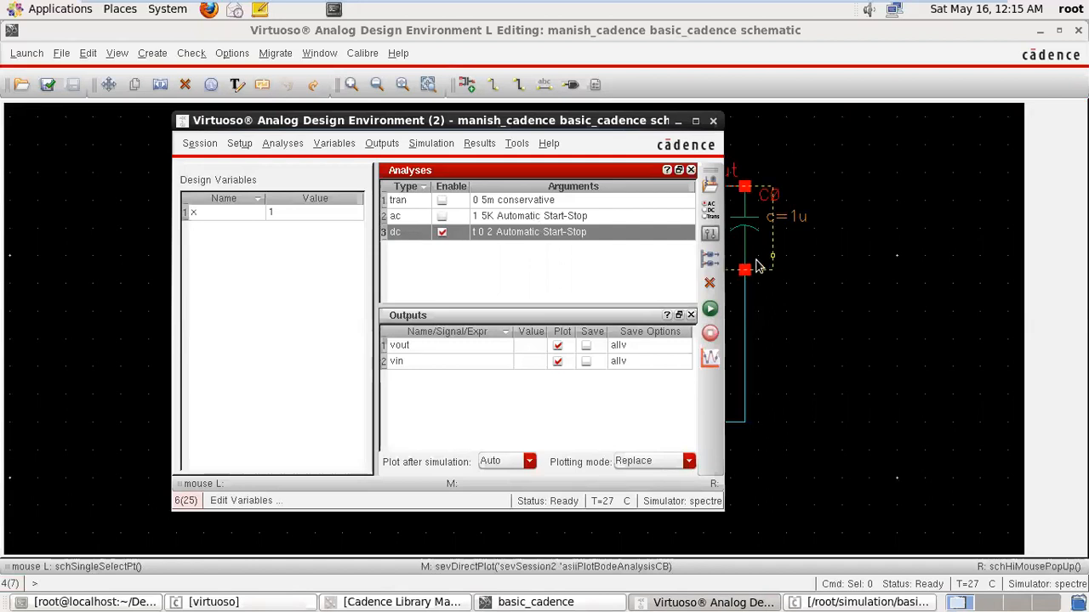
left_click(596, 219)
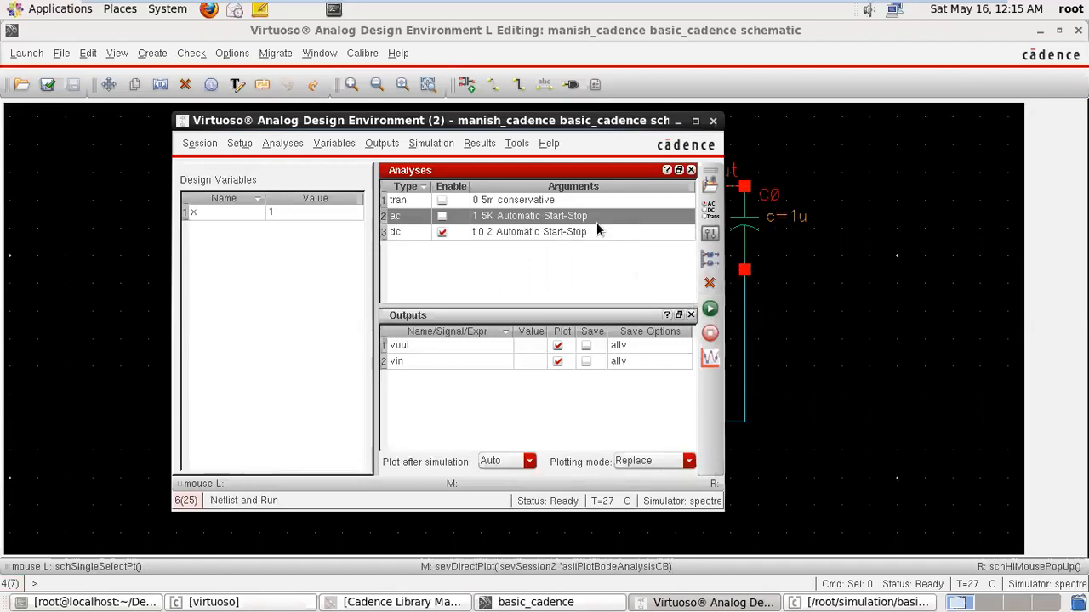
left_click(707, 312)
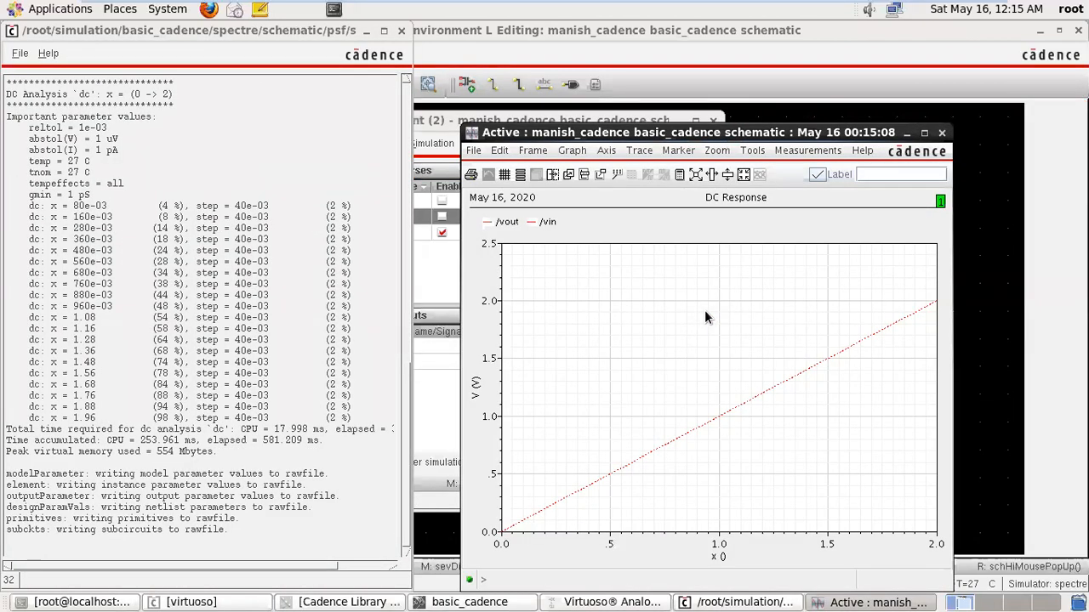
Step: Maximize the DC response plot and split it into strips to inspect the vin and vout traces
left_click(924, 133)
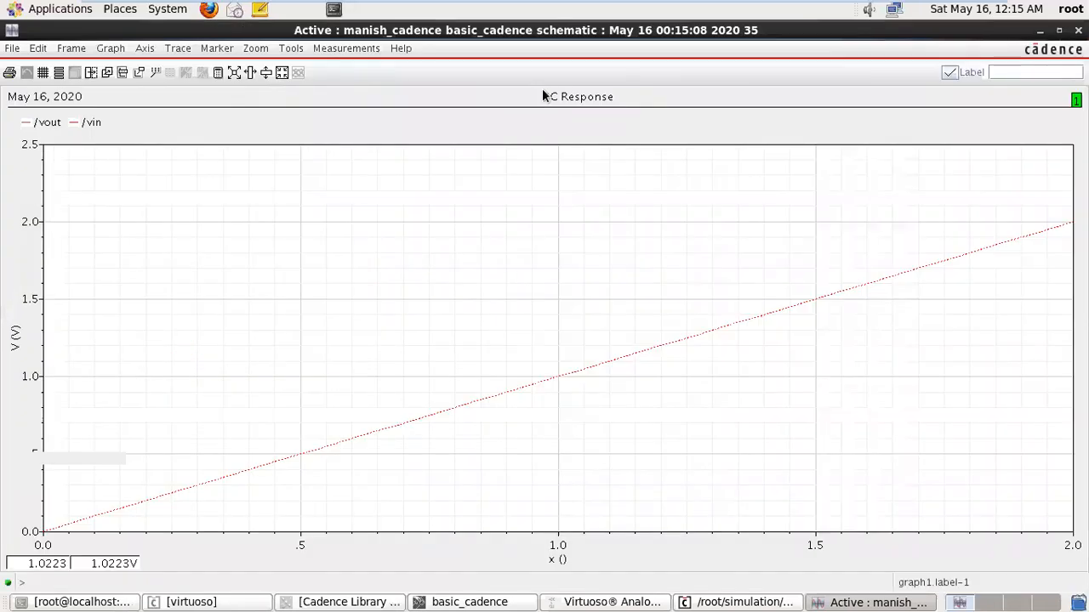
left_click(144, 49)
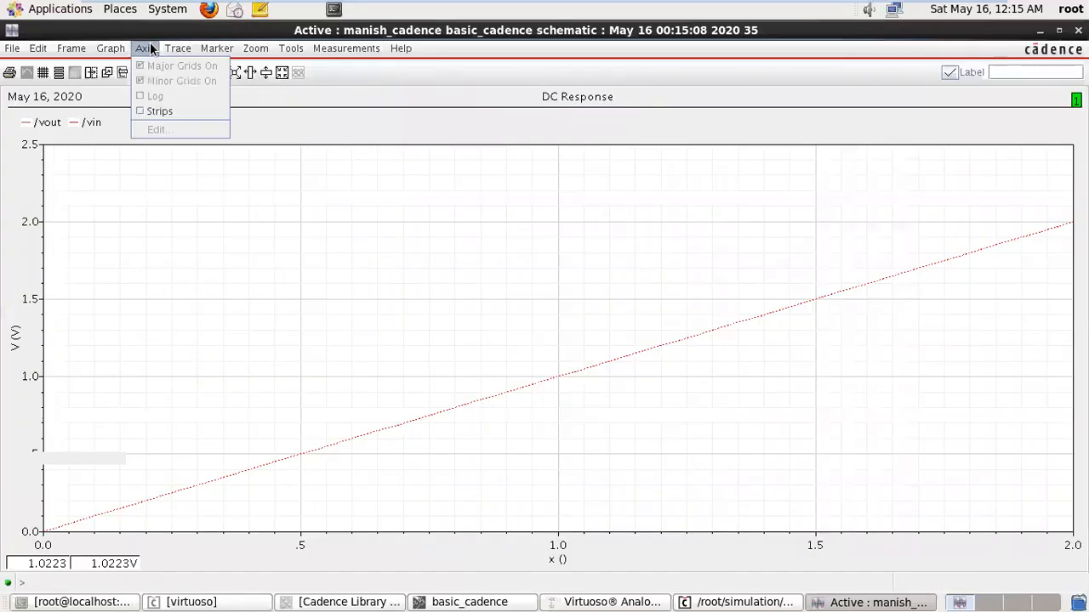
left_click(139, 110)
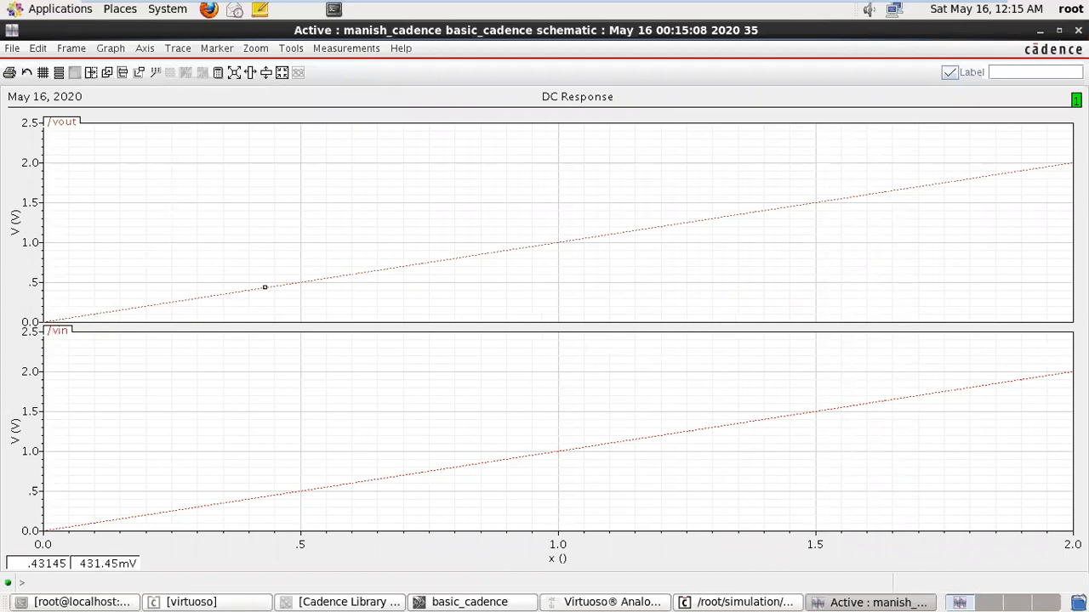
left_click(247, 500)
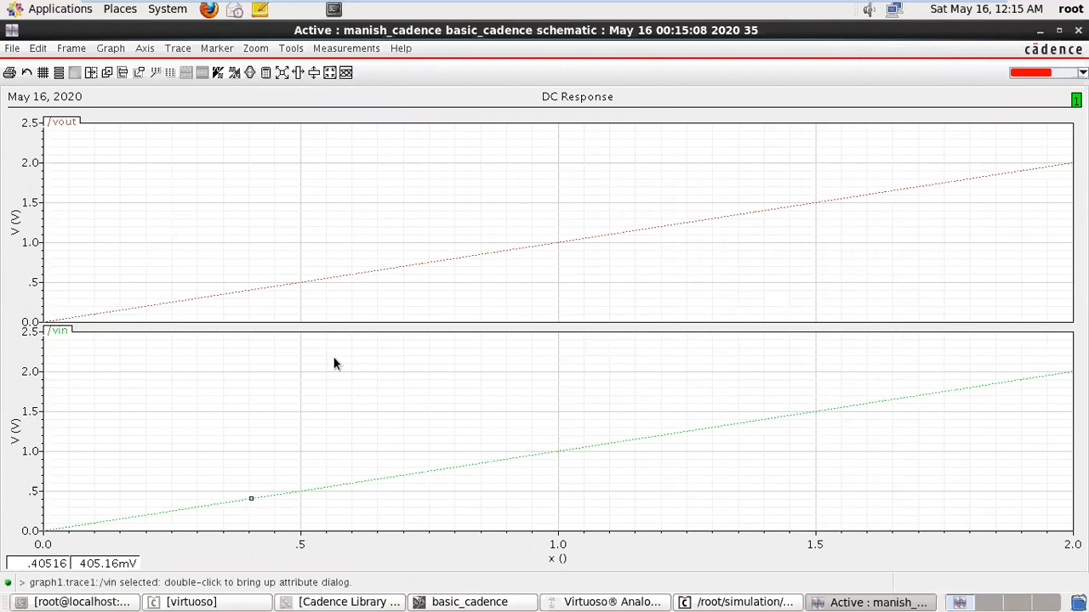
left_click(344, 276)
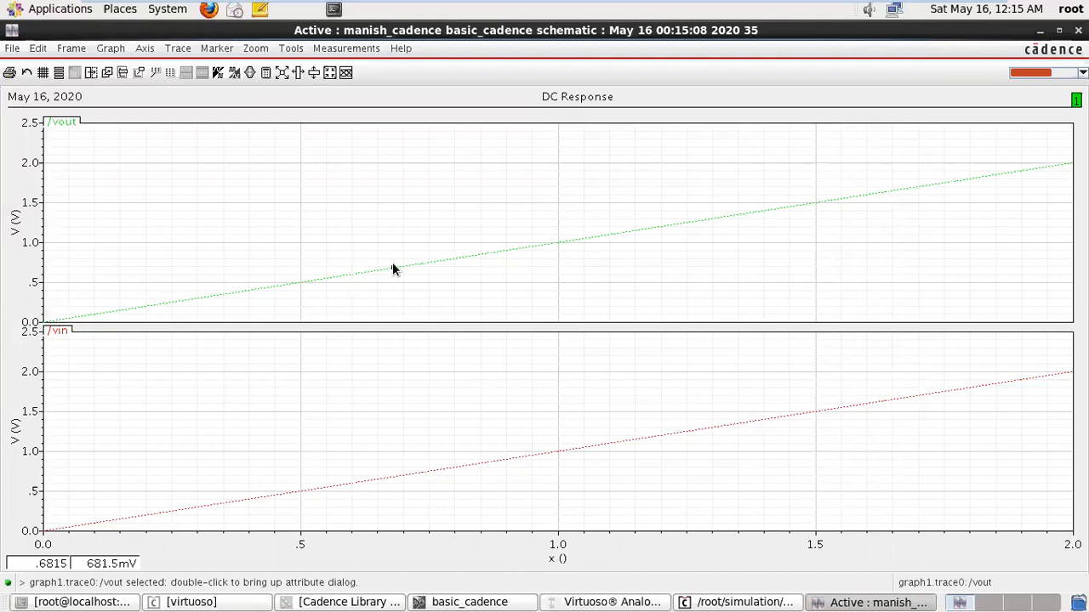
Step: Minimize the plot and ADE windows to view the schematic and simulation log, and return to the DC response plot
left_click(1039, 31)
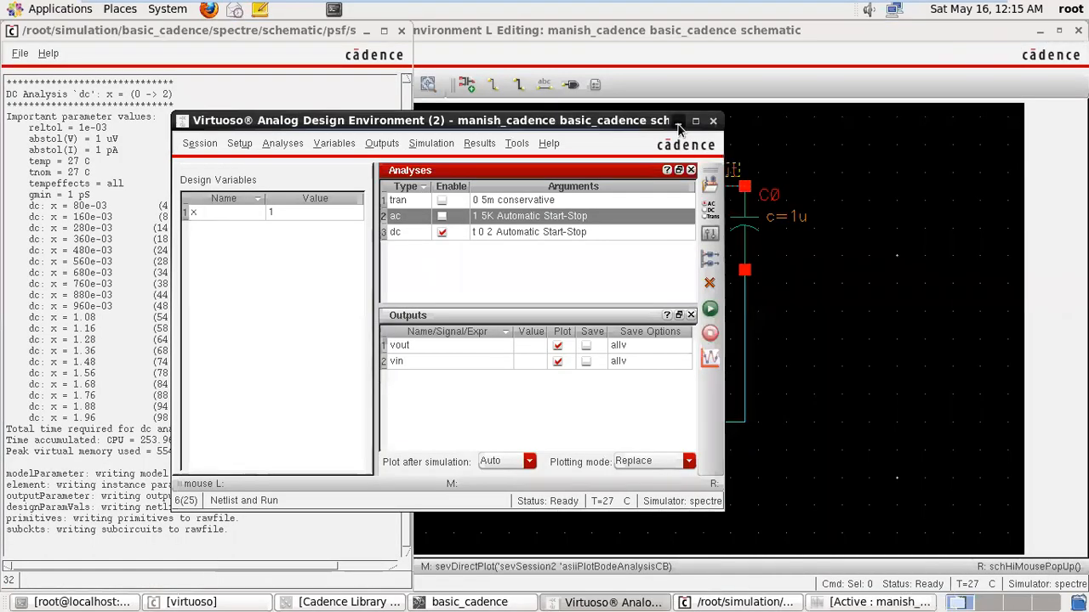
left_click(679, 125)
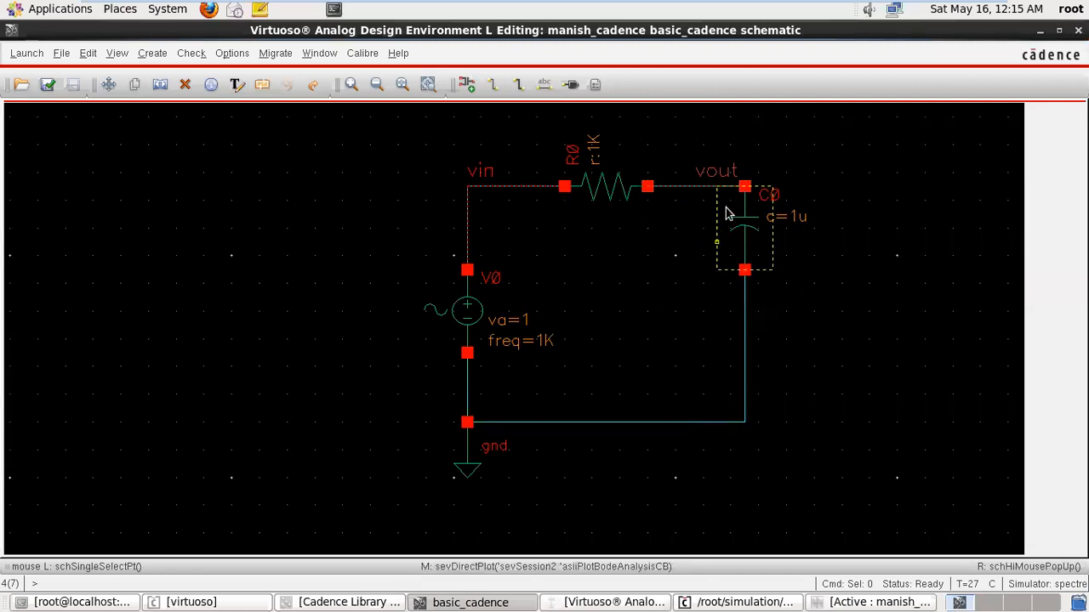
left_click(781, 602)
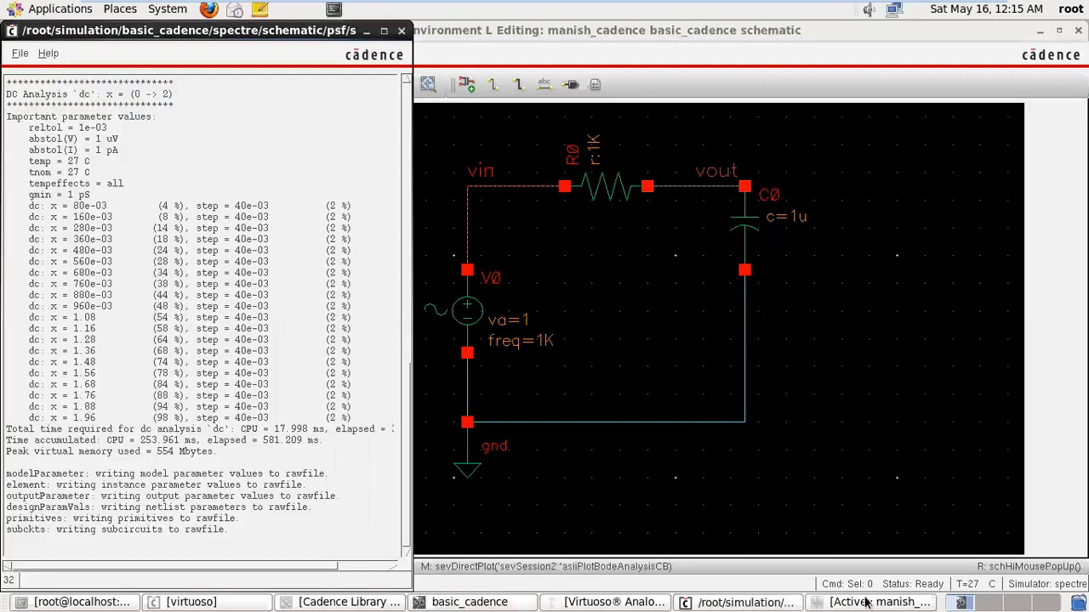
left_click(867, 602)
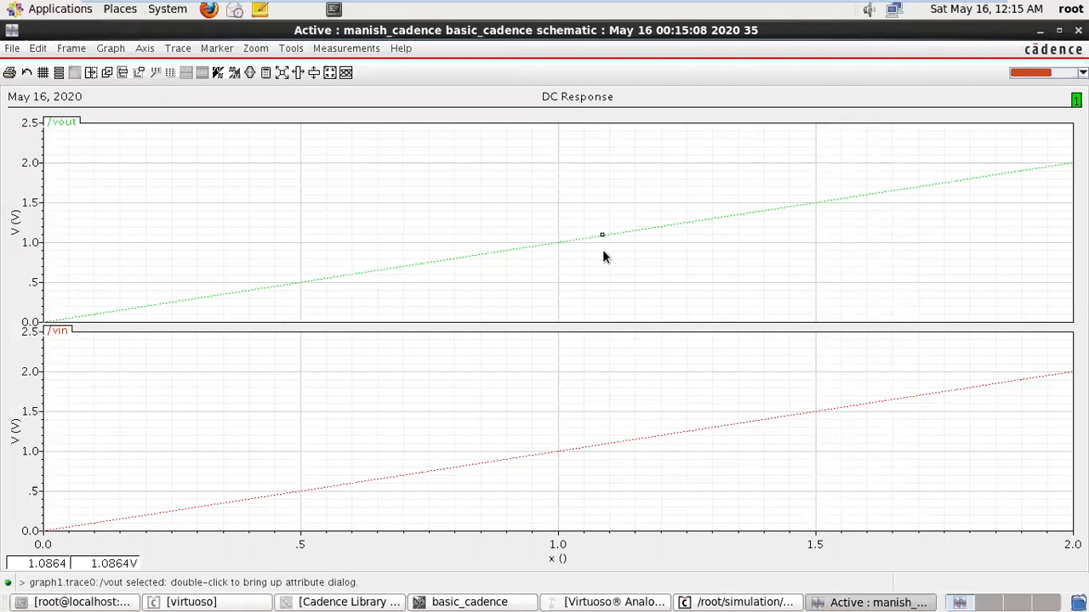
Step: Try to change the line thickness of the vout trace in the DC response
double_click(600, 236)
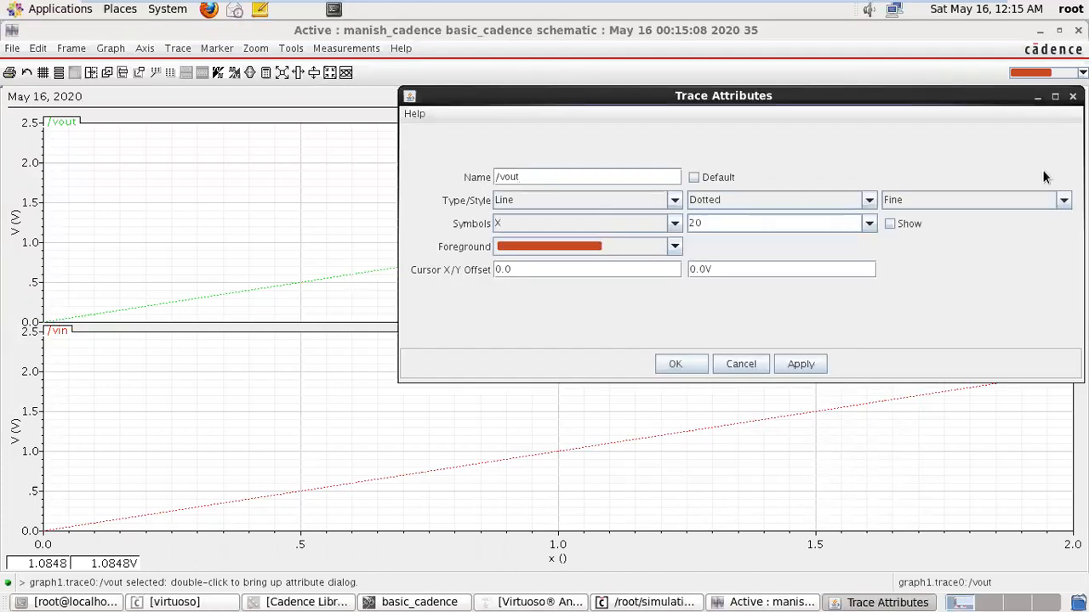
left_click(975, 198)
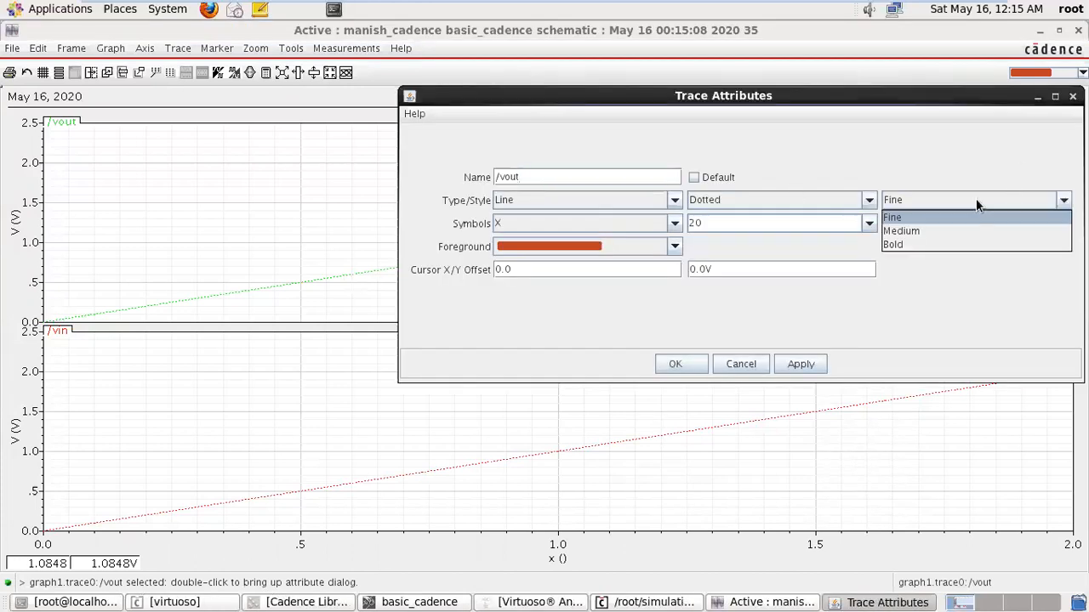
left_click(867, 281)
left_click(674, 364)
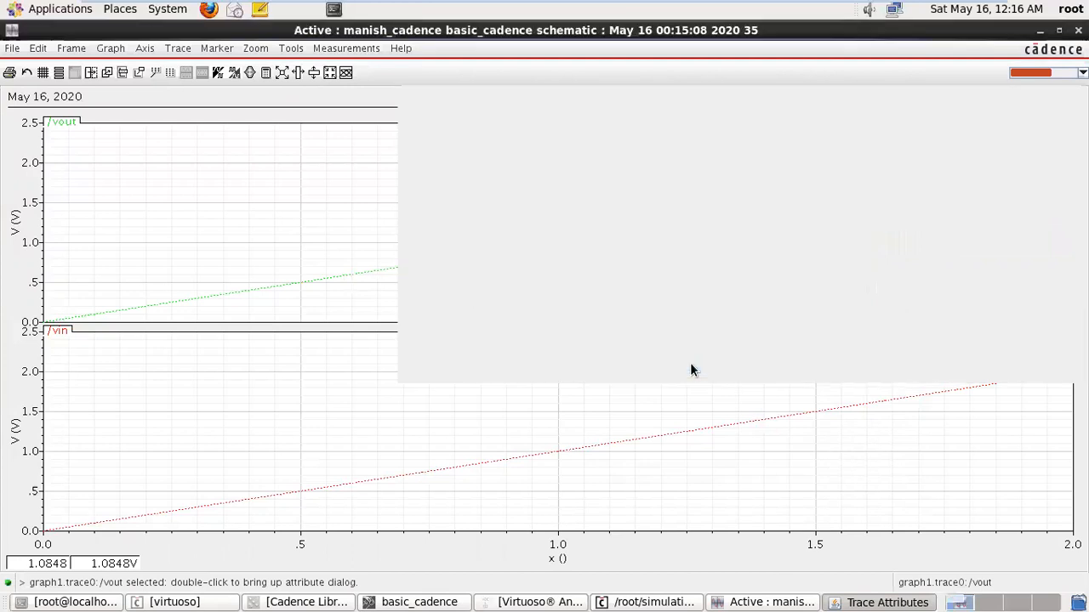
double_click(752, 223)
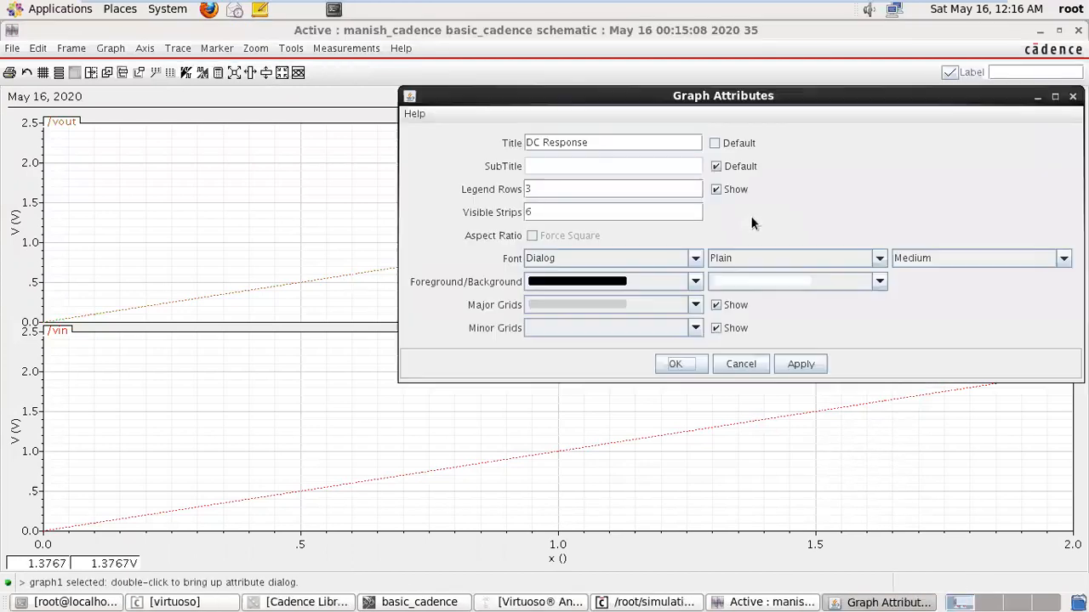
left_click(936, 258)
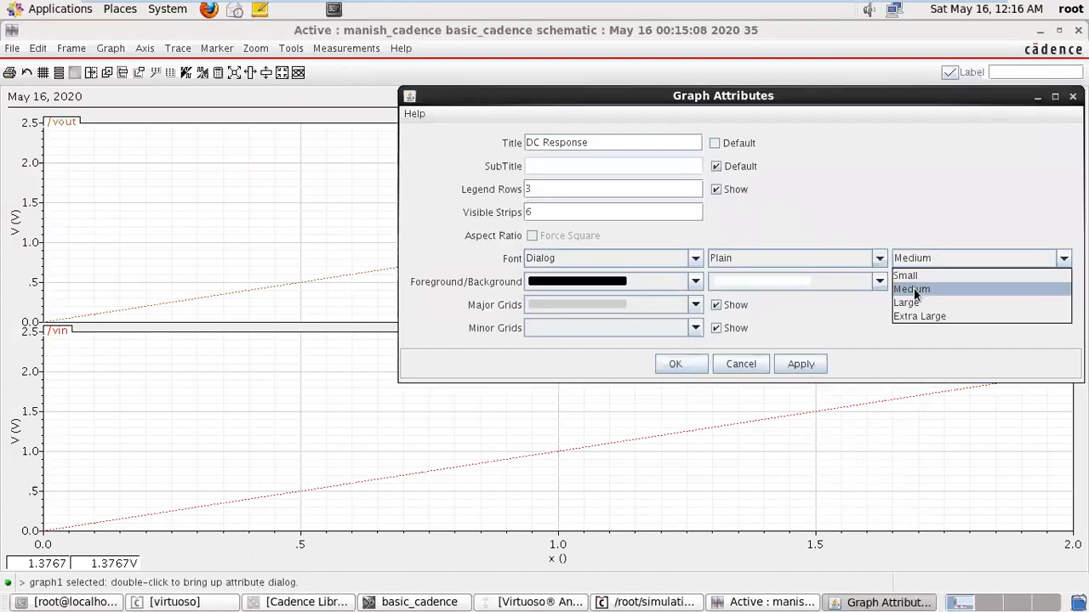
left_click(903, 219)
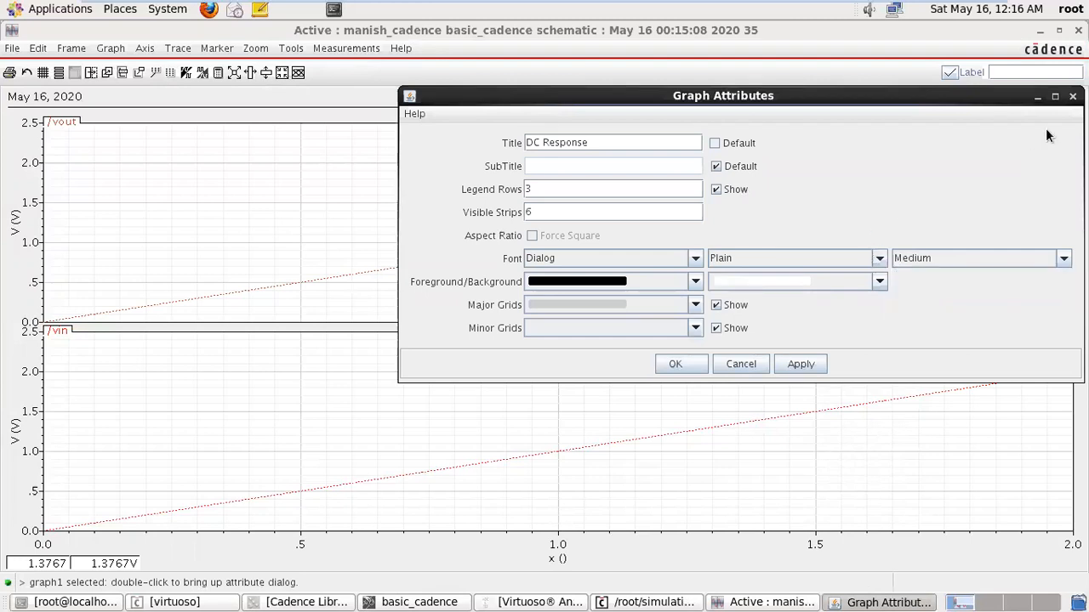
left_click(1072, 96)
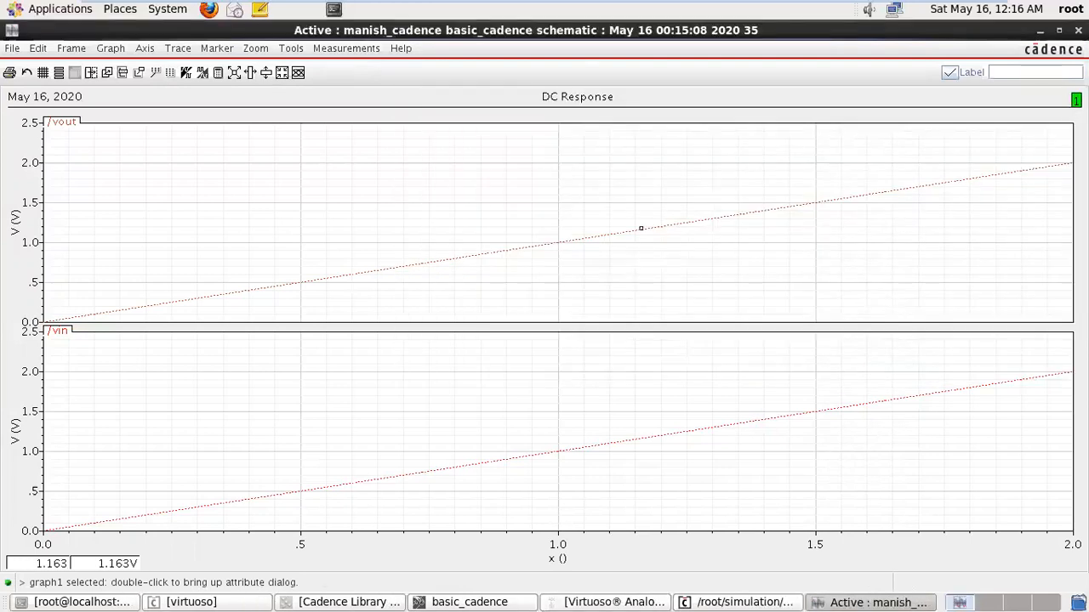
Step: Close the DC response plot and minimize the simulation log to return to the ADE window
left_click(1078, 30)
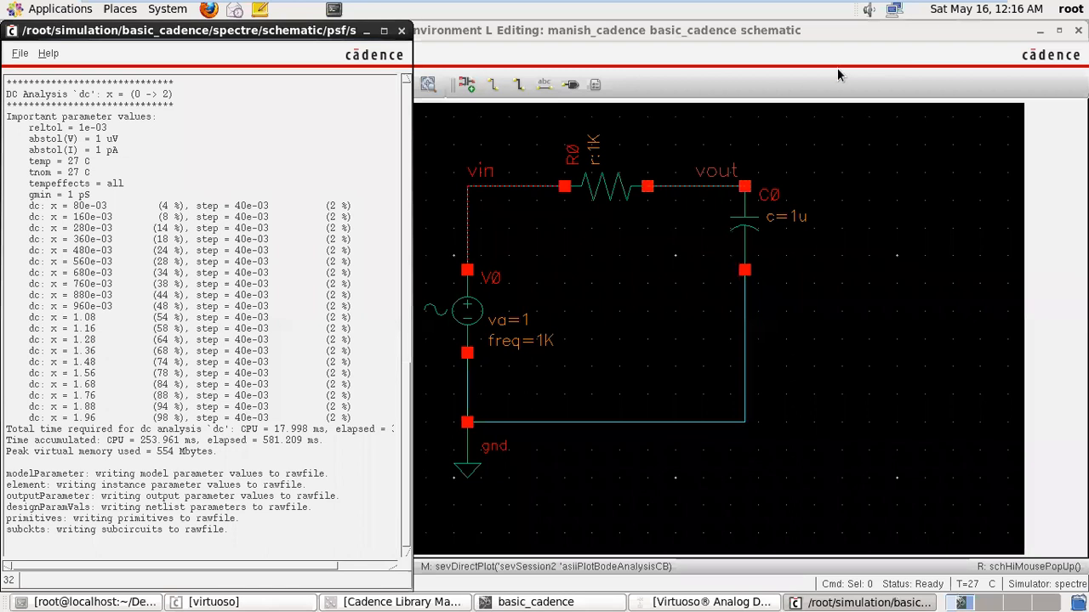
left_click(366, 31)
left_click(711, 602)
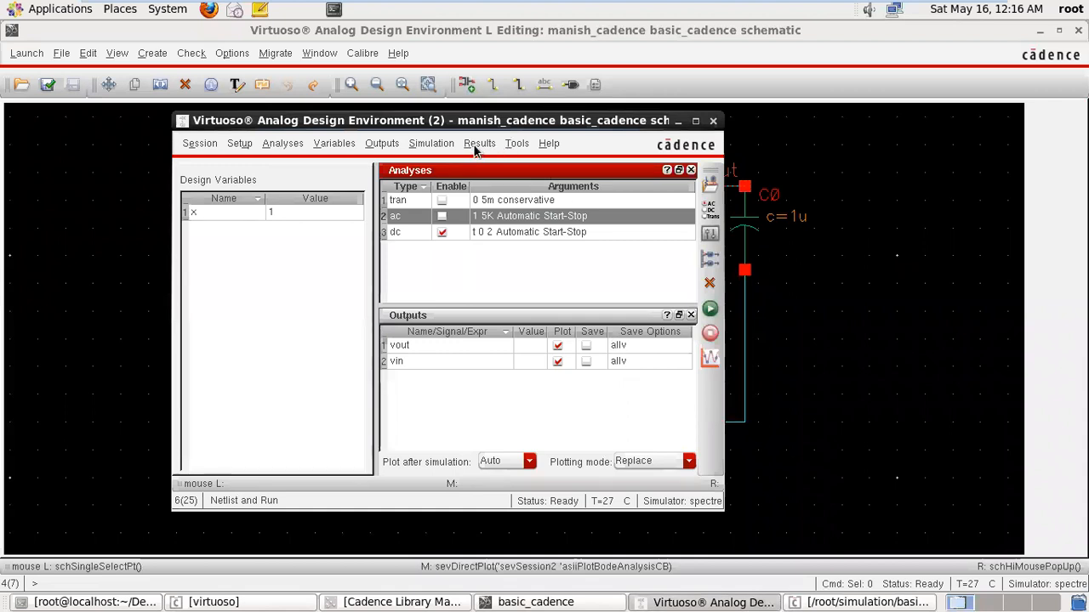
Step: Print the DC node voltages of the vout and vin nets by picking them in the schematic
left_click(475, 147)
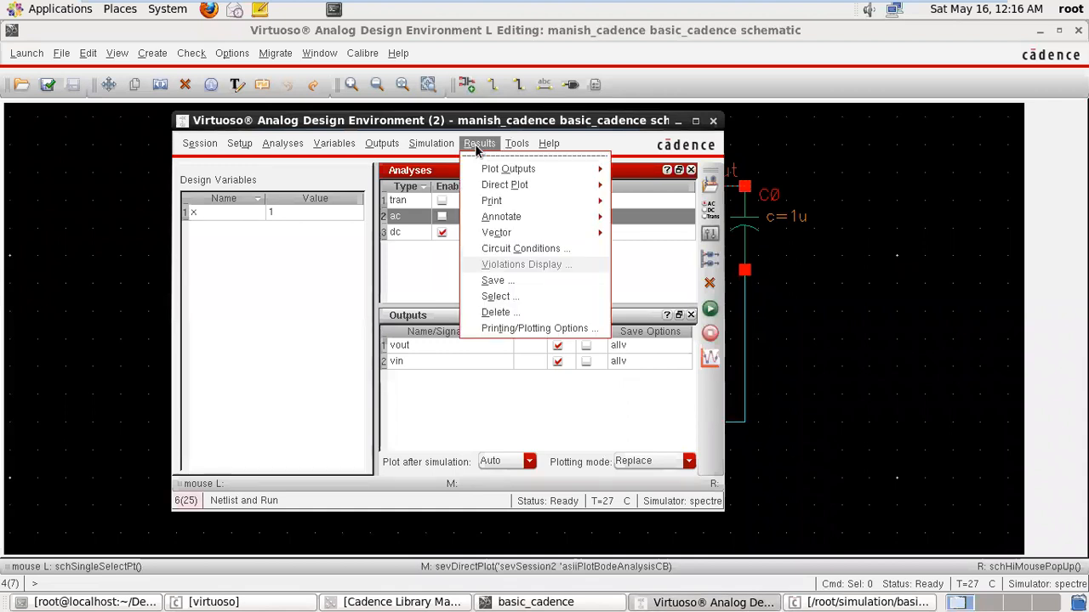
mouse_move(561, 201)
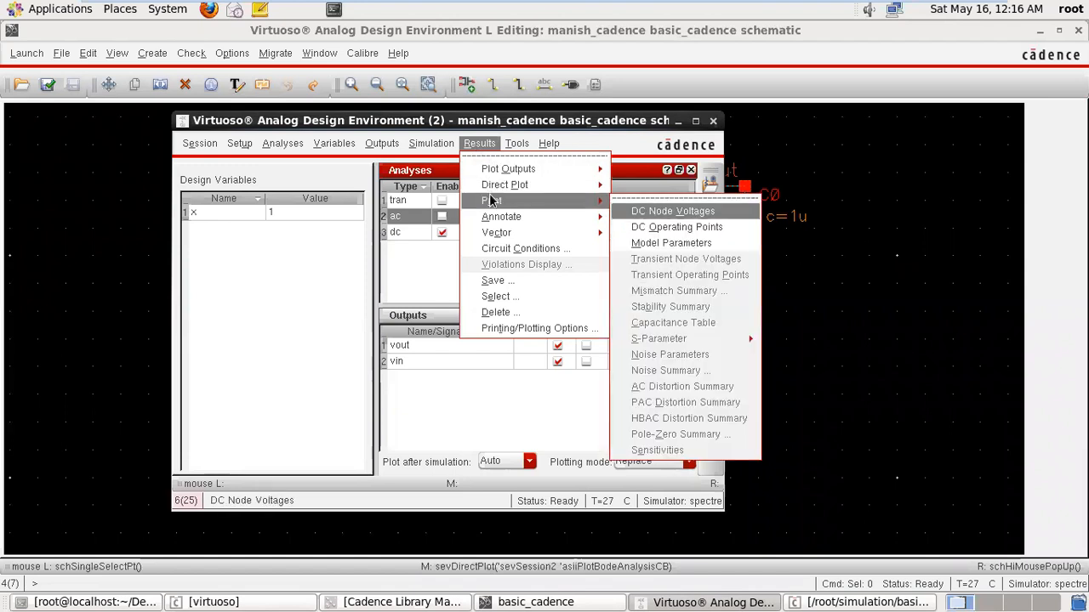
left_click(664, 211)
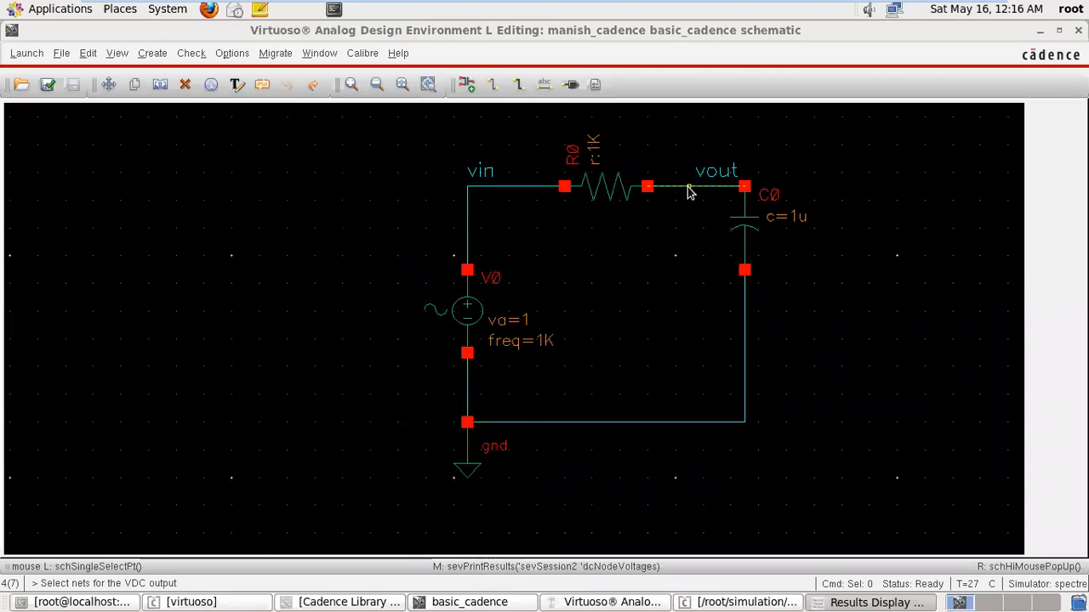
left_click(688, 188)
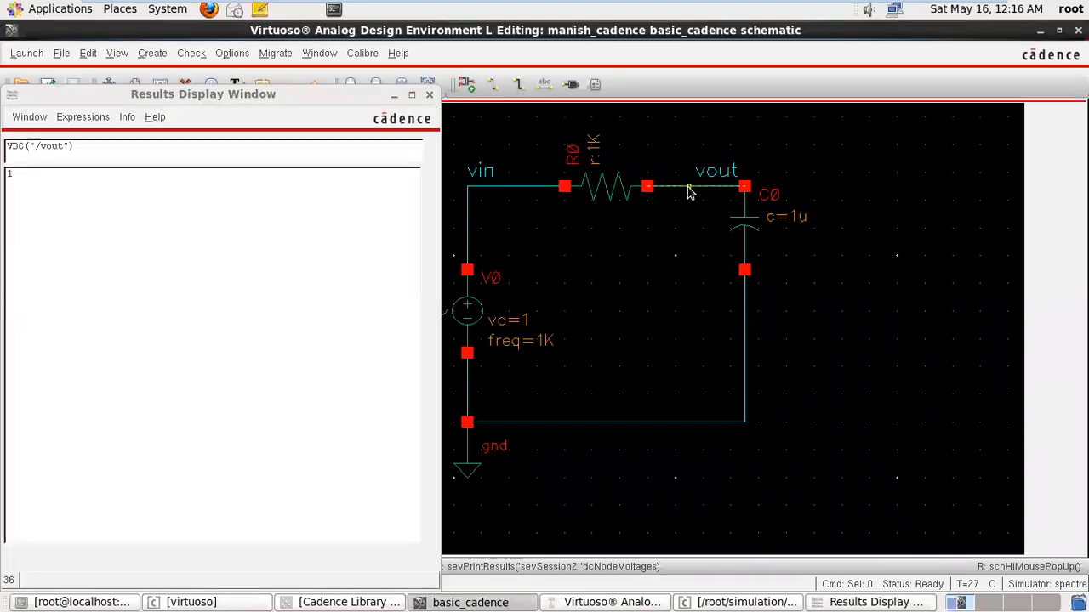
left_click(502, 196)
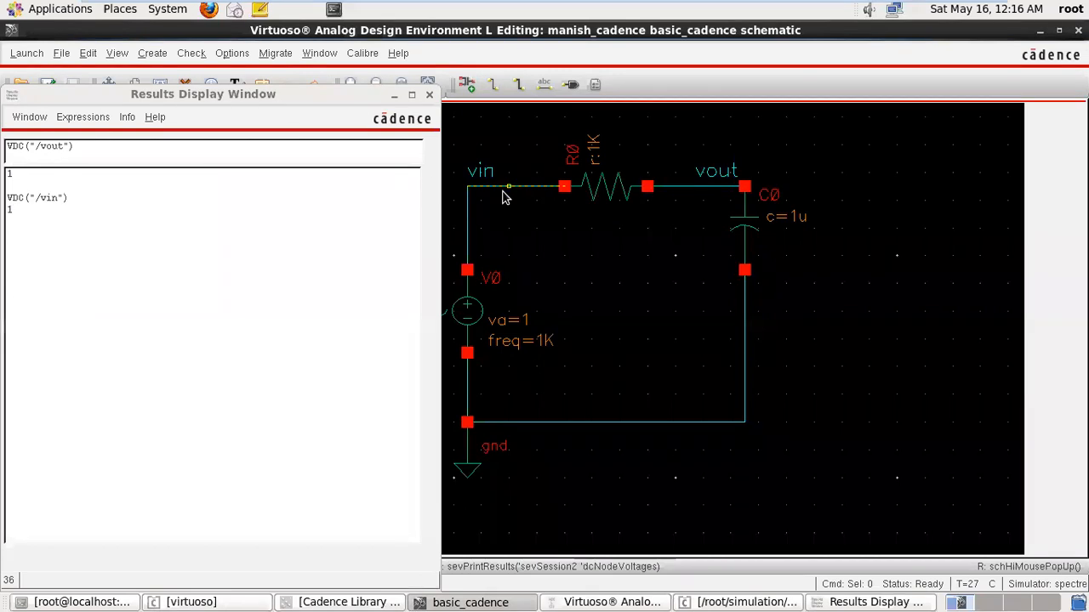
Step: Print the DC voltage of the ground net, close the results display and return to the ADE window
left_click(497, 427)
left_click(429, 95)
left_click(887, 602)
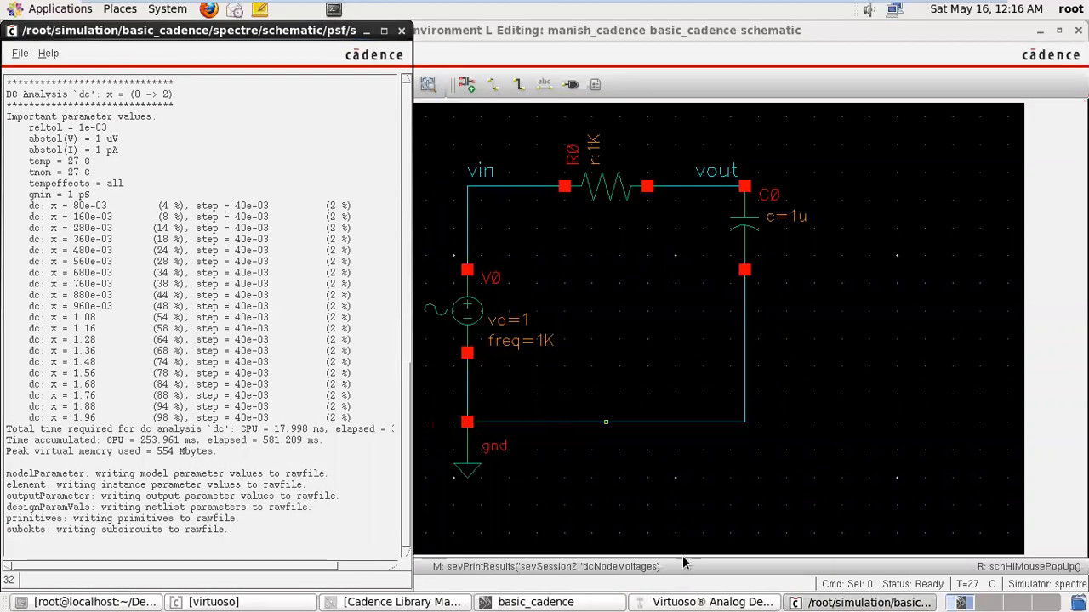
left_click(697, 601)
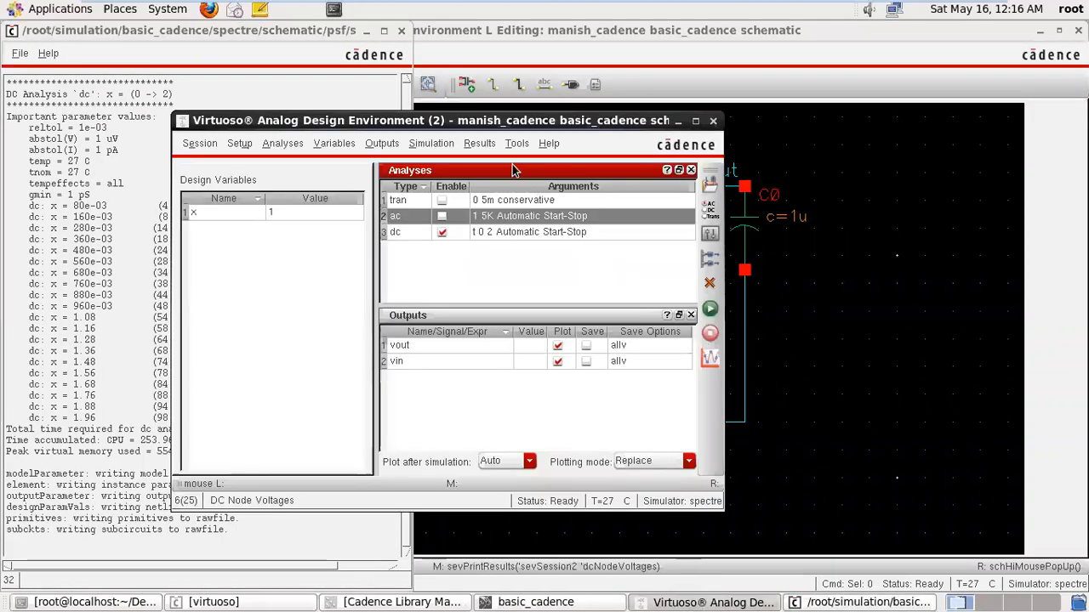
Step: Print the DC operating point of capacitor C0 by picking it in the schematic, and close the results display
left_click(479, 143)
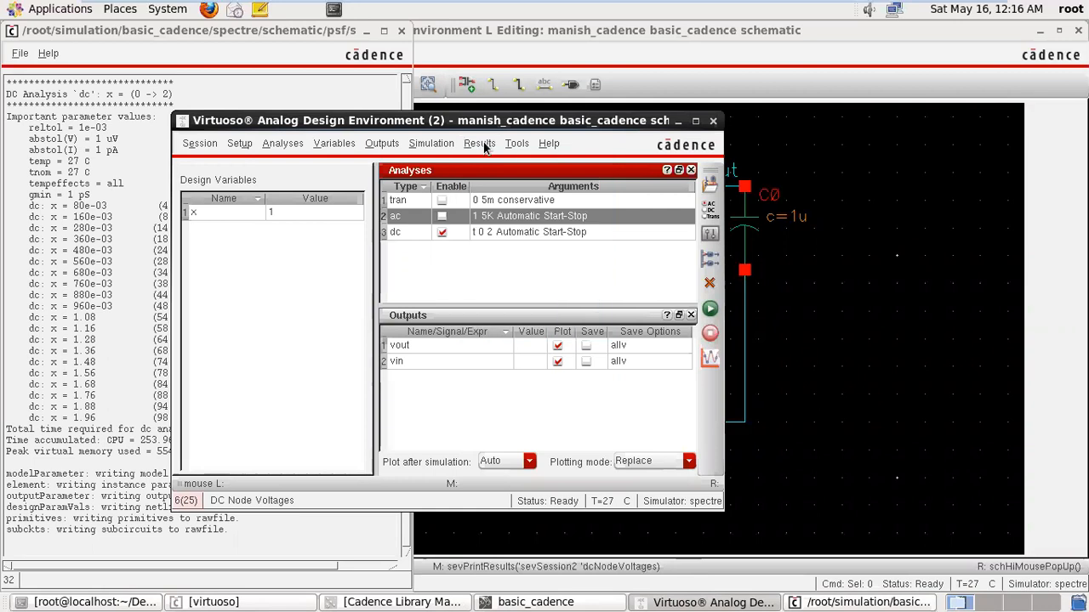
mouse_move(500, 200)
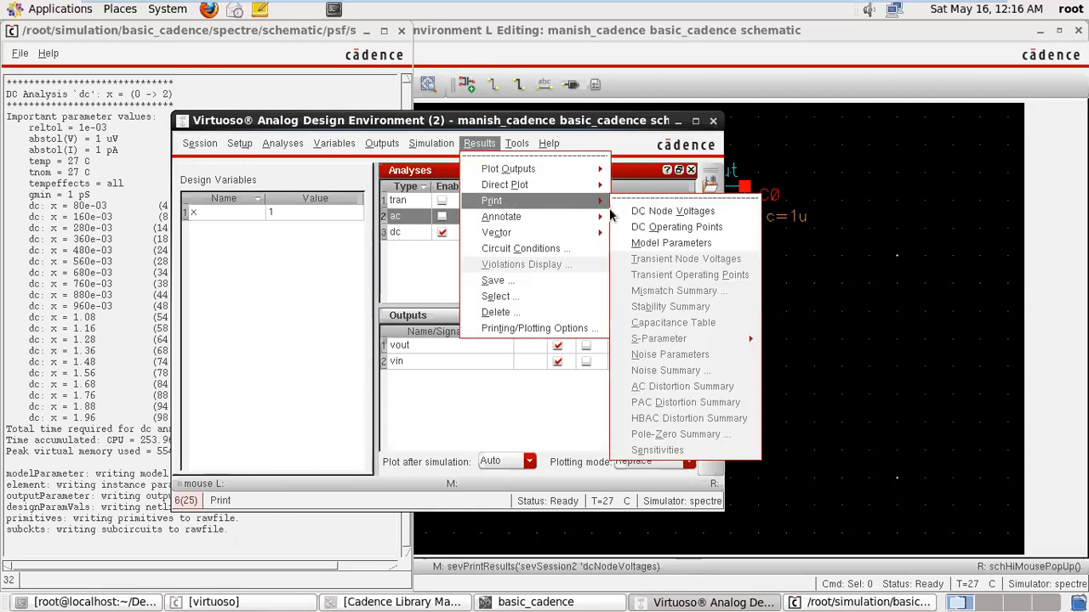
left_click(651, 227)
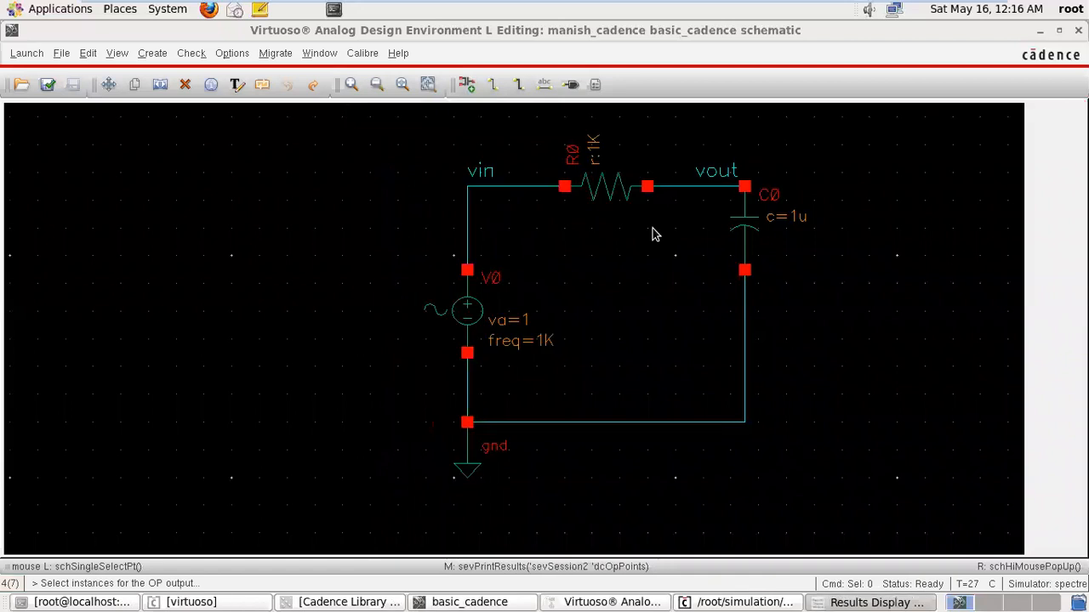
left_click(740, 234)
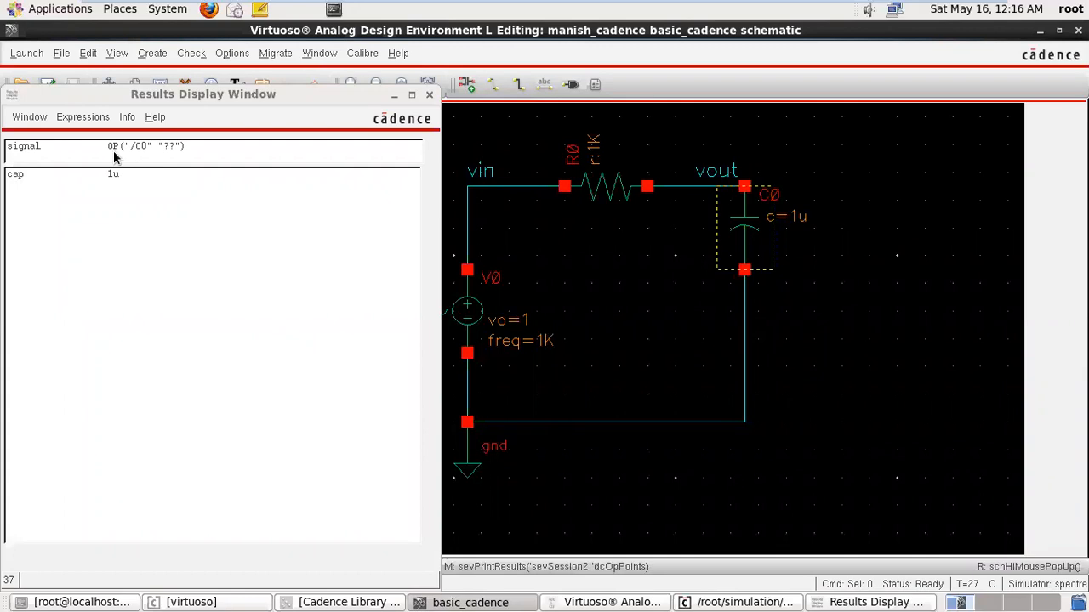
left_click(429, 94)
Step: Print the DC operating points of resistor R0 and source V0, closing the results display after each one
left_click(591, 192)
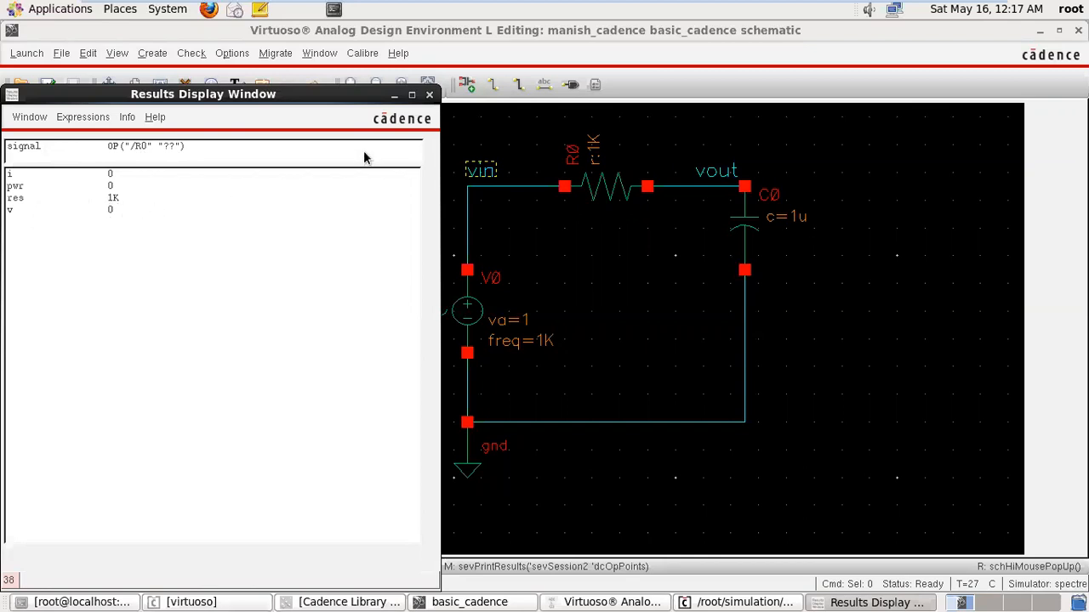
left_click(430, 95)
left_click(465, 329)
left_click(428, 95)
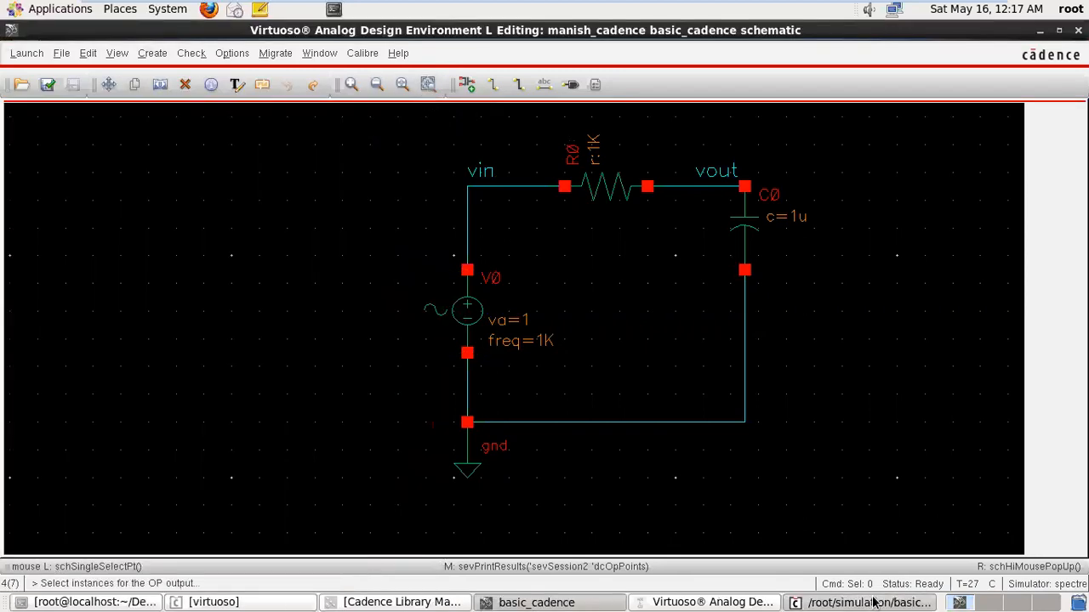
Step: Enable the tran and ac analyses alongside dc in the ADE window and run the simulation
left_click(874, 602)
left_click(672, 602)
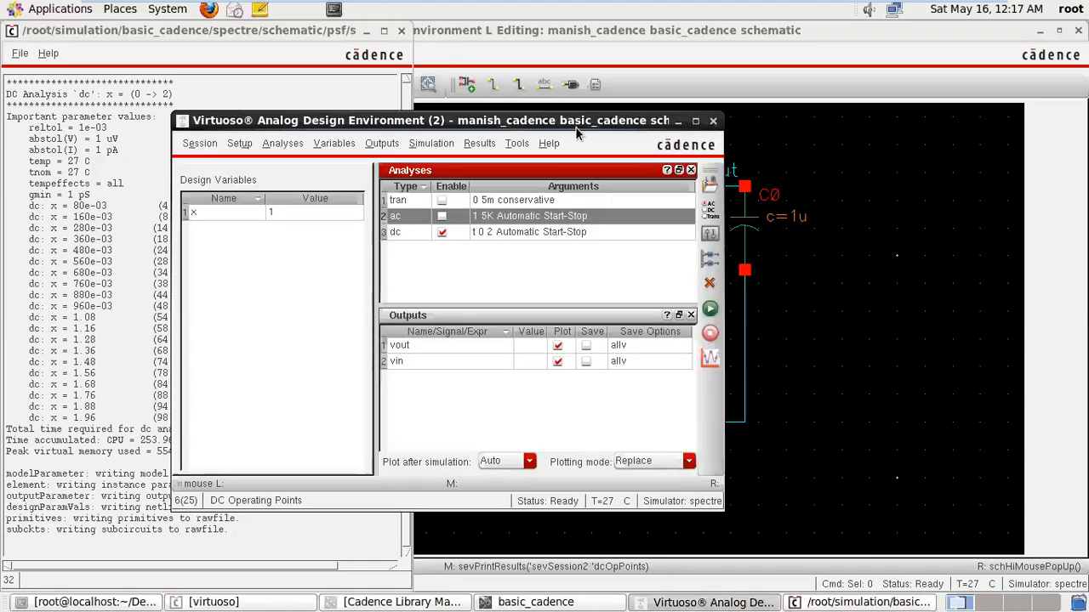
left_click_drag(574, 132, 630, 65)
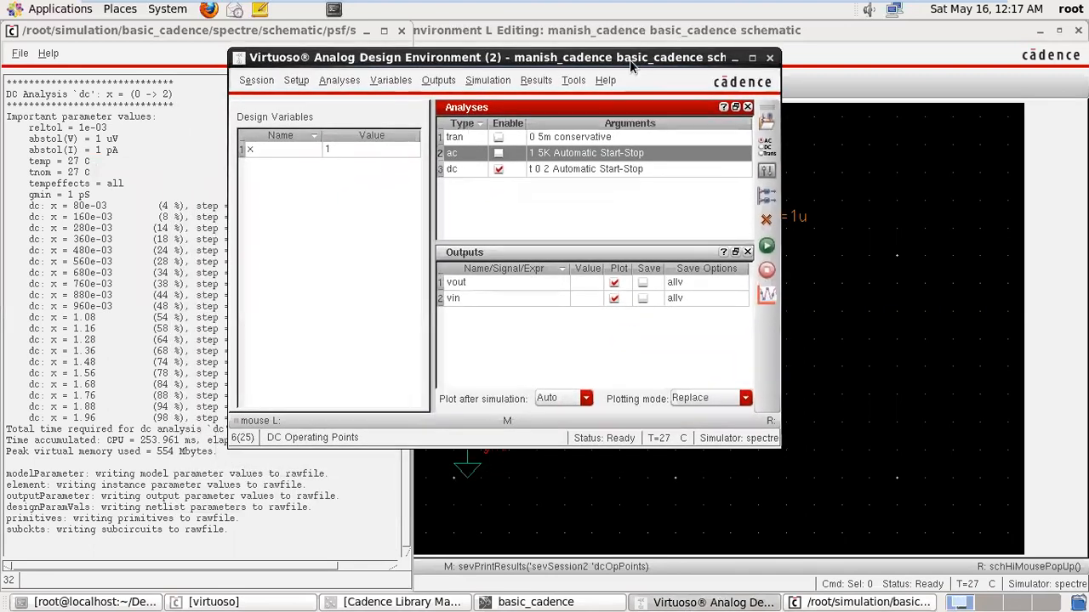
left_click(500, 138)
left_click(499, 153)
left_click(767, 250)
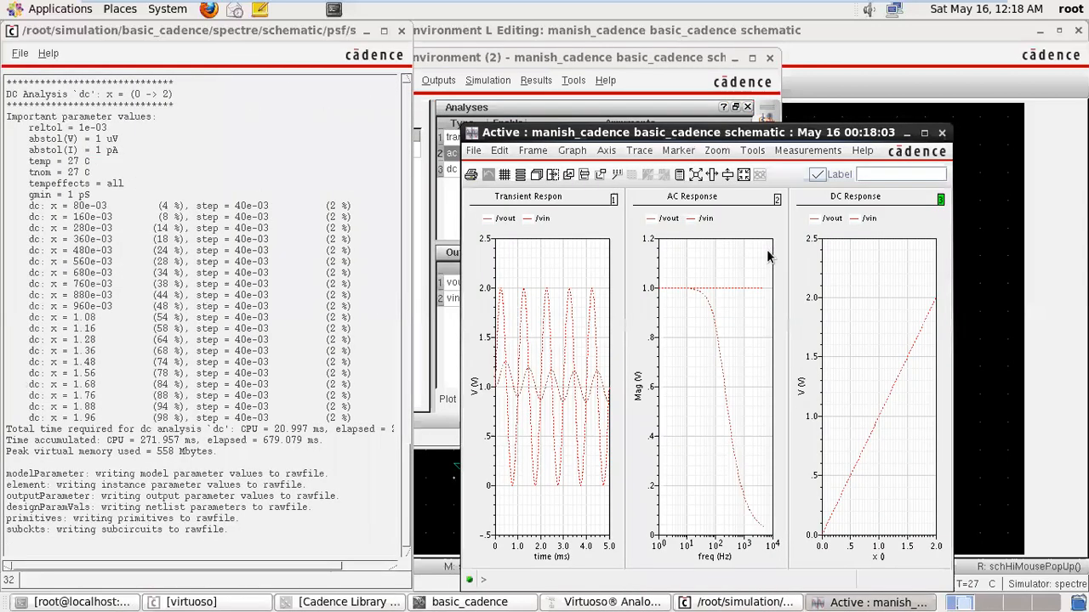
Step: Maximize the plot window, examine the transient, AC and DC responses in turn, and close it
left_click(925, 135)
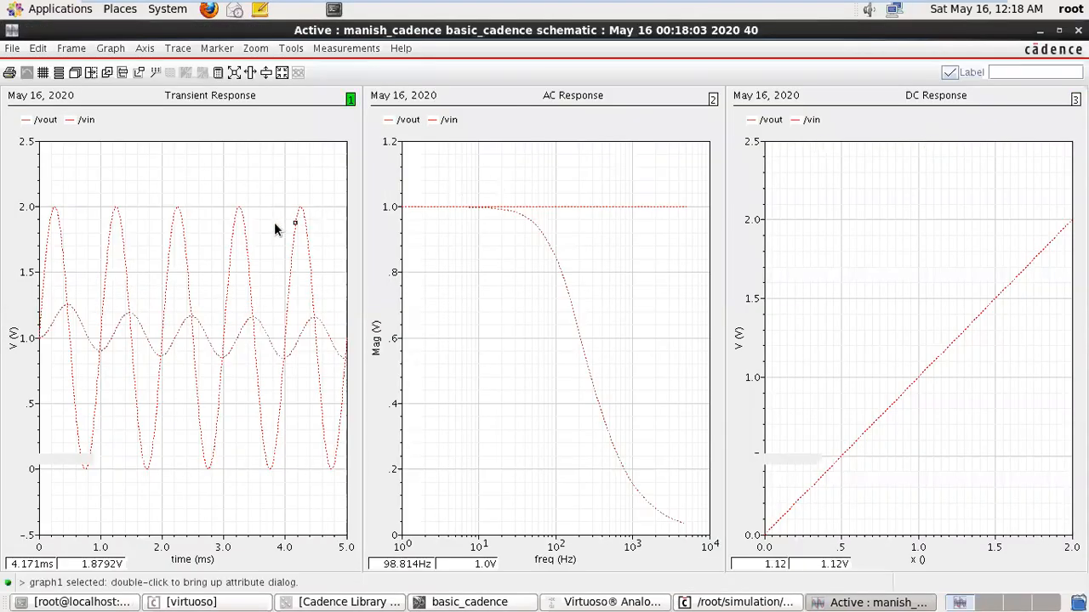
left_click(510, 231)
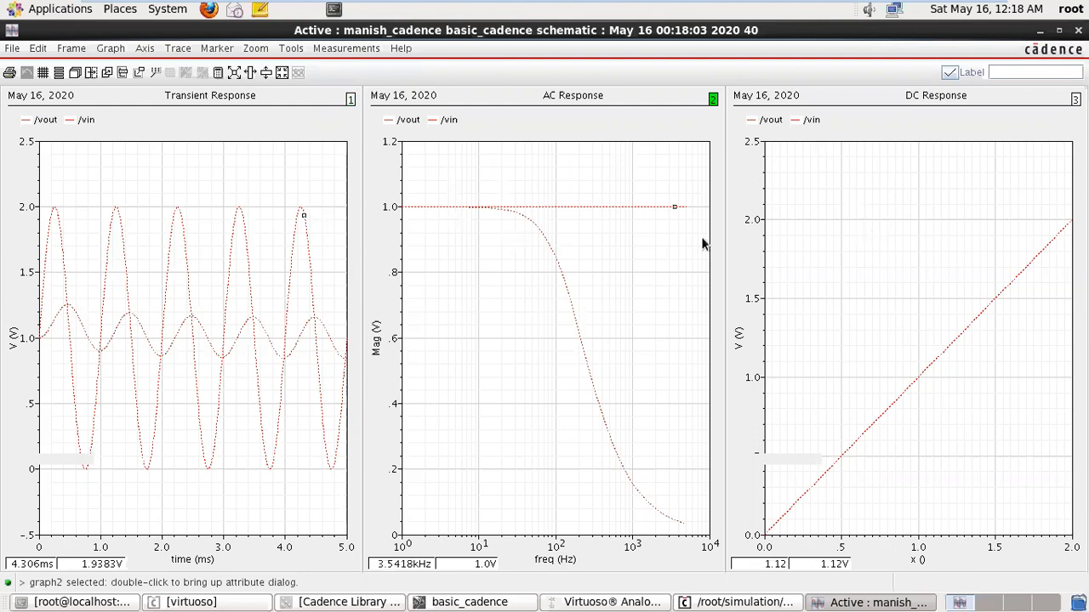
left_click(904, 236)
left_click(1078, 30)
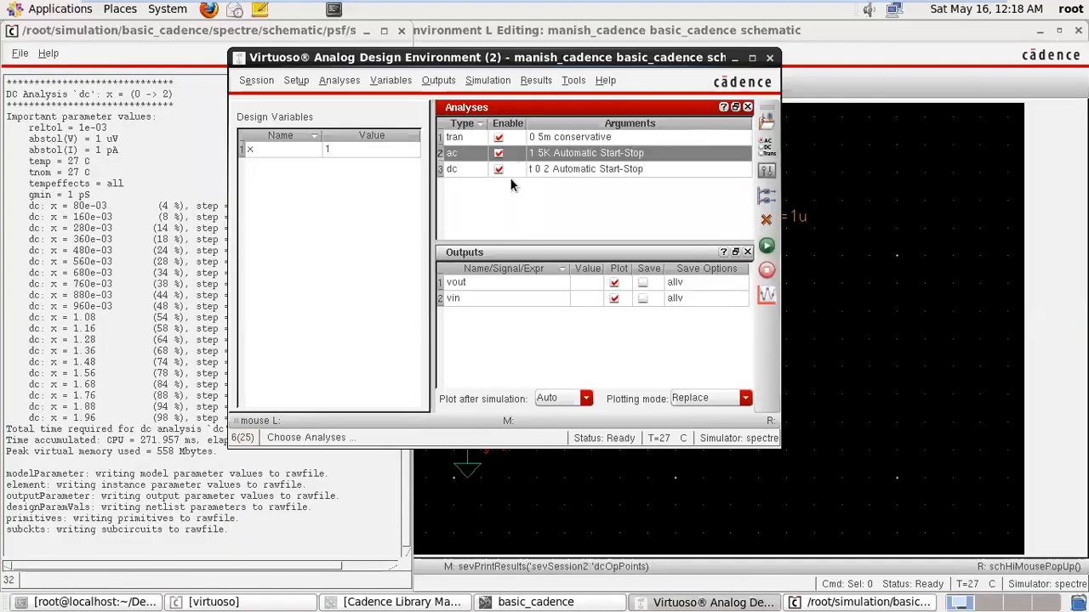
Step: Minimize the ADE window and the simulation log to show the schematic, and minimize the CentOS virtual machine
left_click(736, 59)
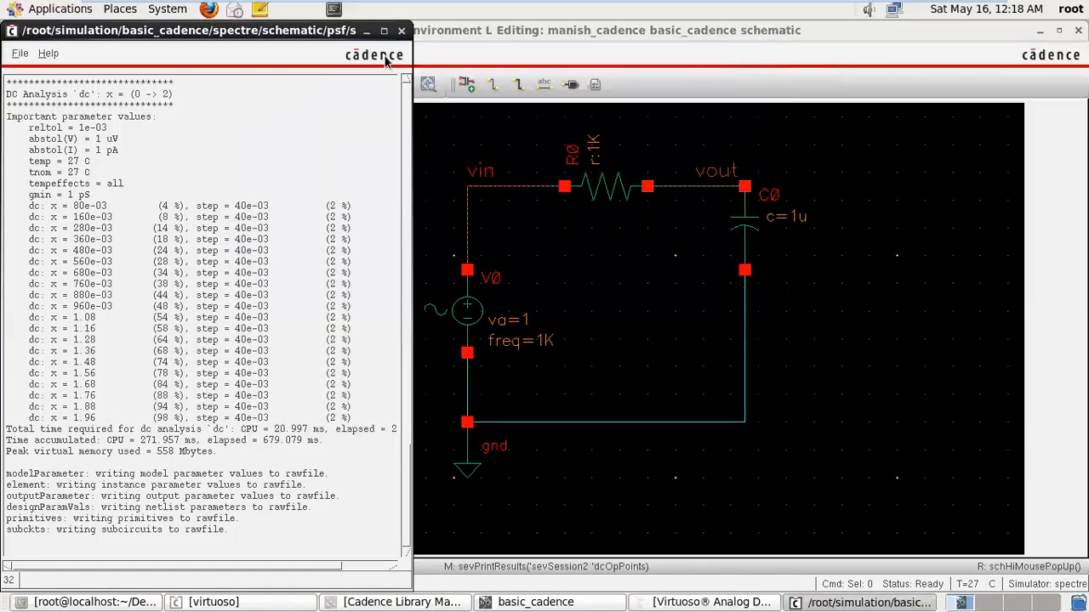
left_click(366, 31)
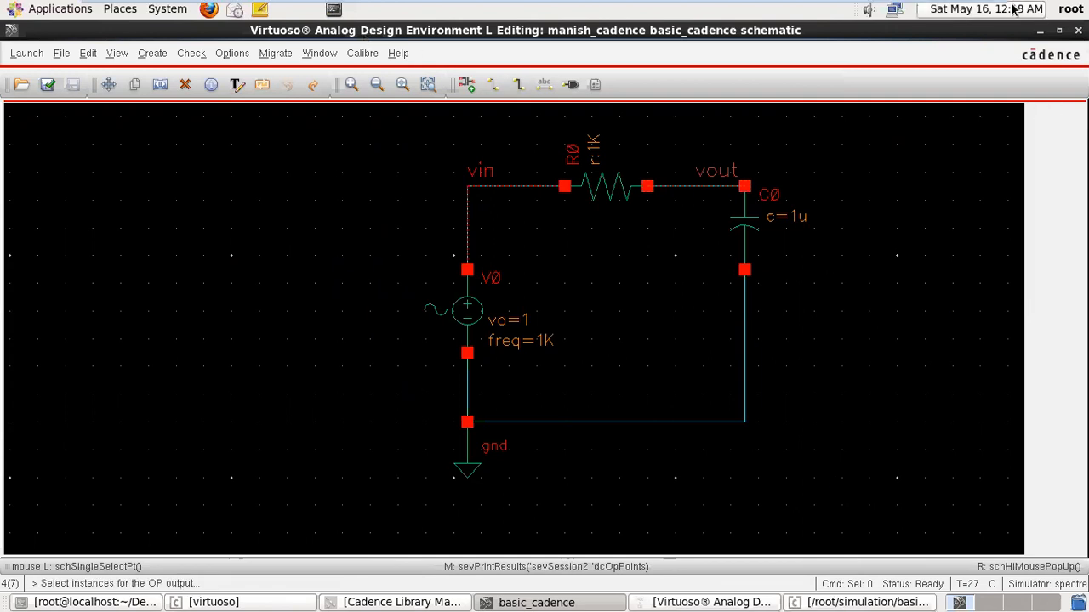
left_click(949, 9)
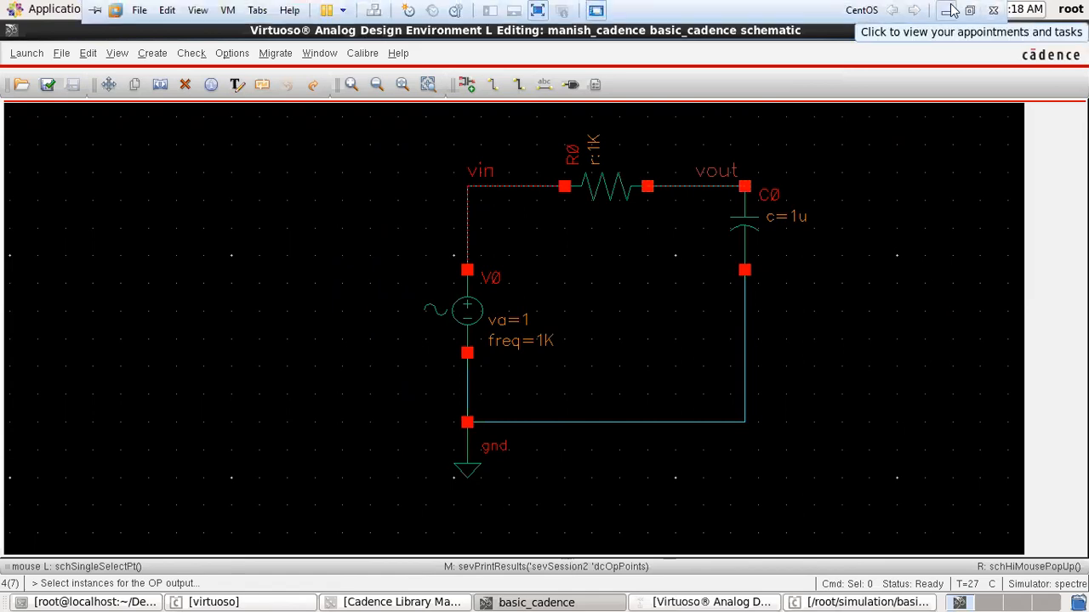